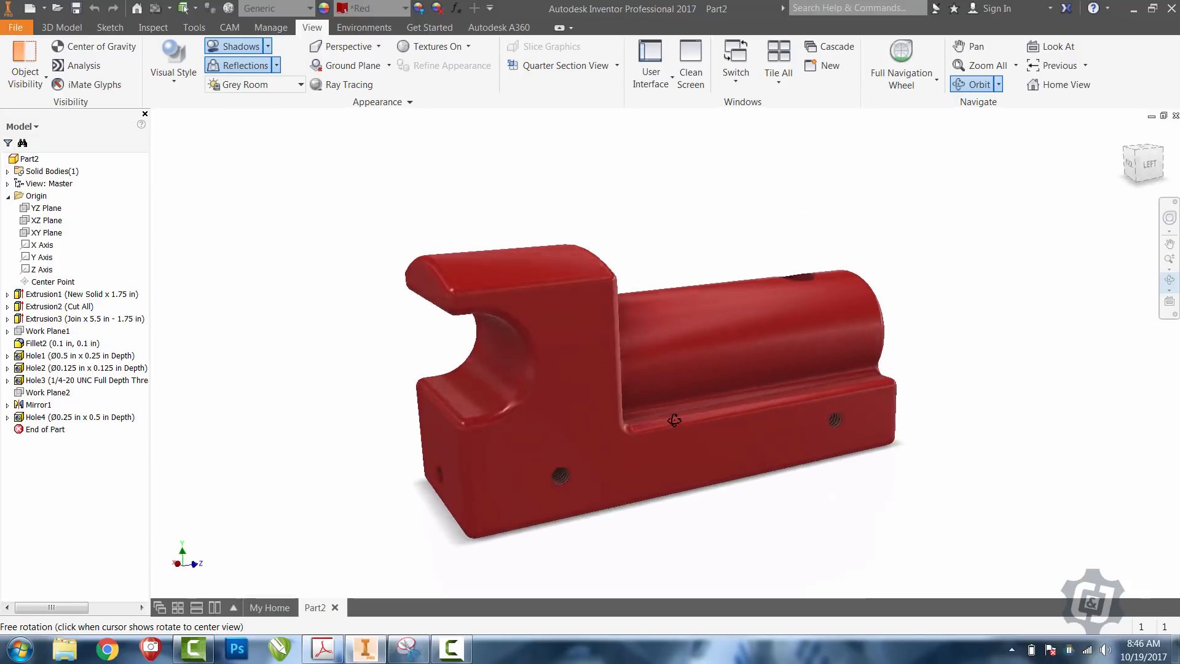
Create a new part from the Standard (in).ipt template and start a 2D sketch on the front (XY) origin plane
{"action": "left_click", "coordinate": [30, 9]}
{"action": "double_click", "coordinate": [475, 209]}
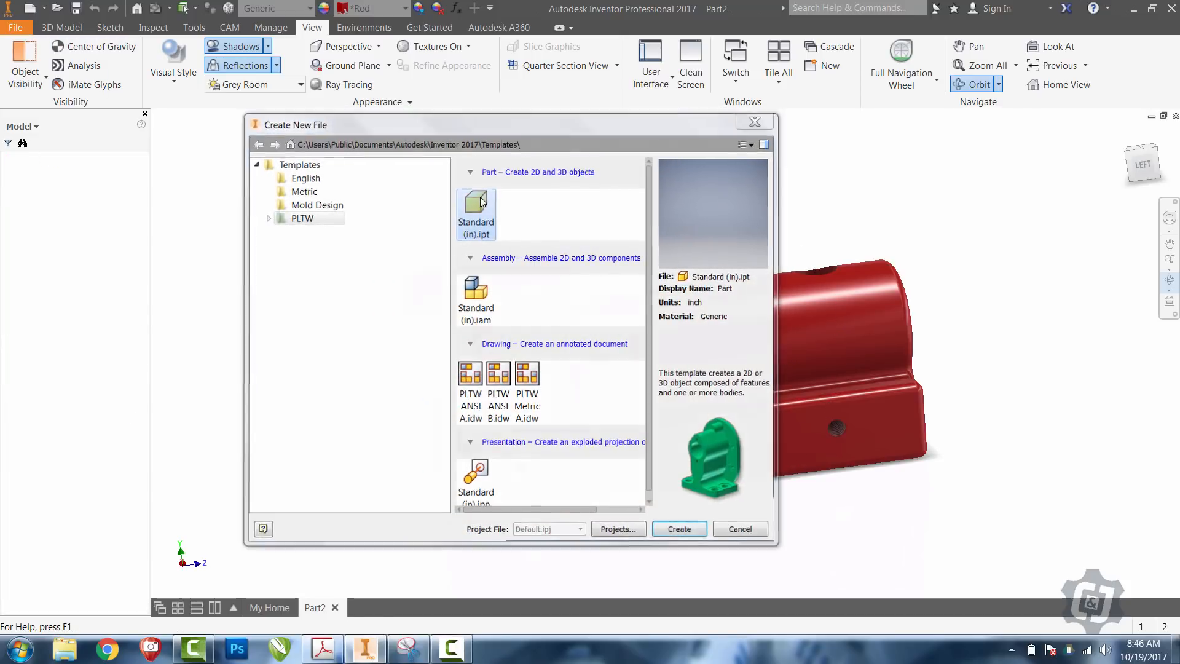
{"action": "left_click", "coordinate": [29, 58]}
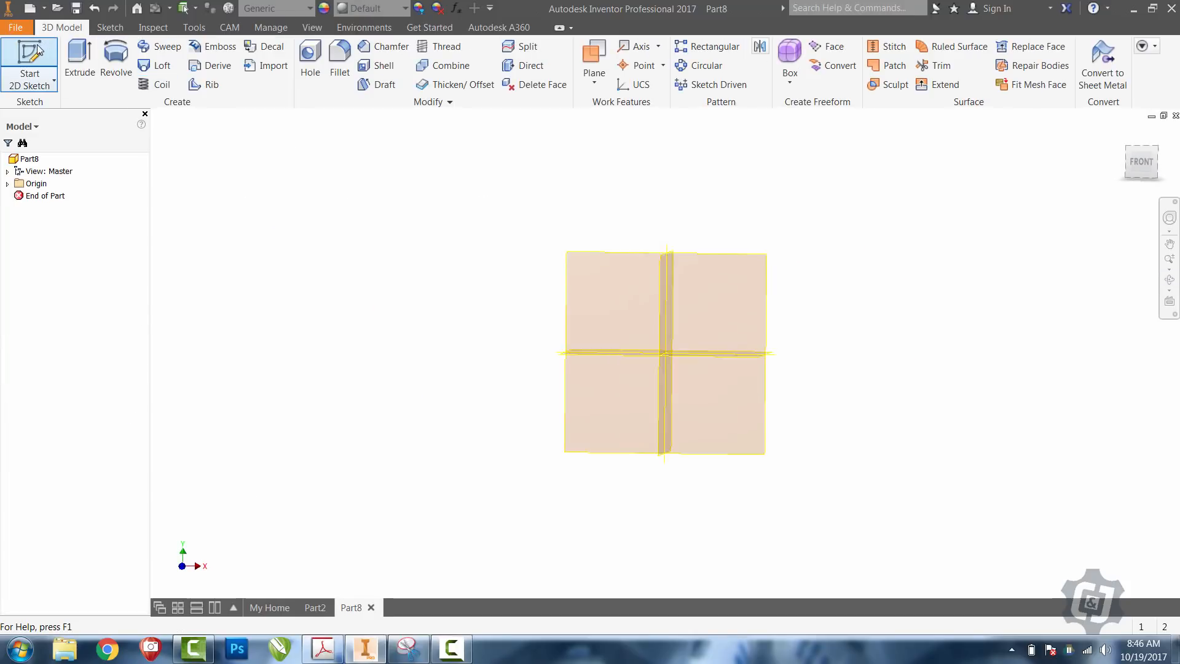
{"action": "left_click", "coordinate": [613, 210]}
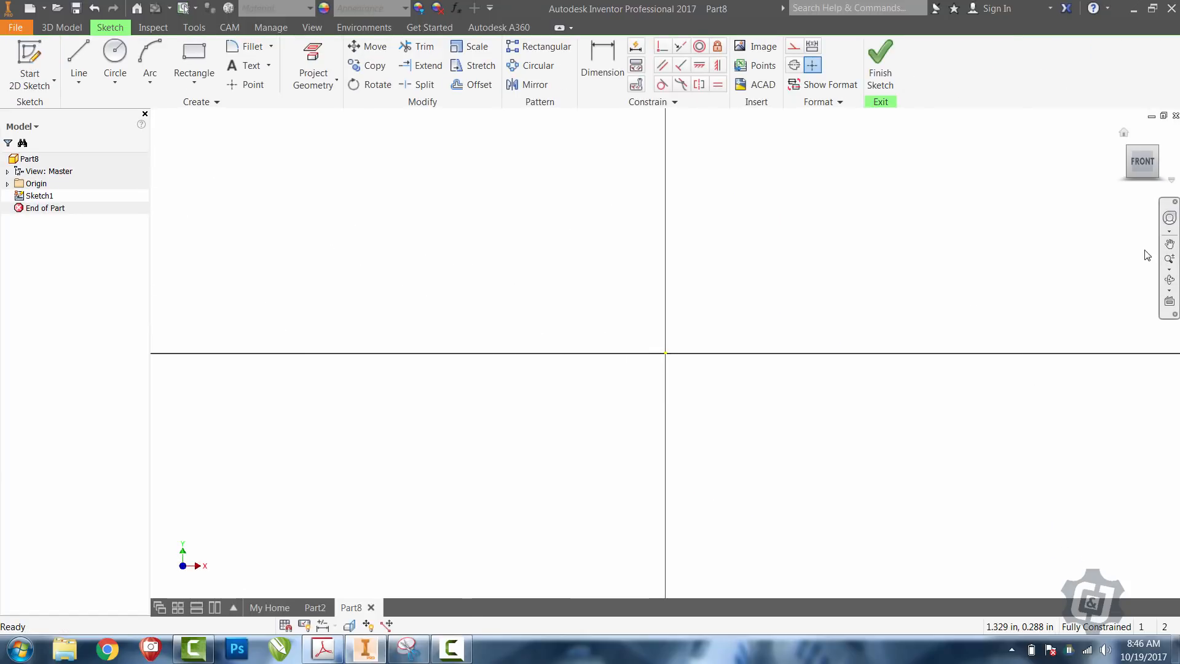
Sketch a two-point rectangle about 0.833 in wide and 0.554 in high, with its lower-left corner on the origin
{"action": "left_click", "coordinate": [1169, 246]}
{"action": "left_click_drag", "start_coordinate": [924, 284], "coordinate": [722, 415]}
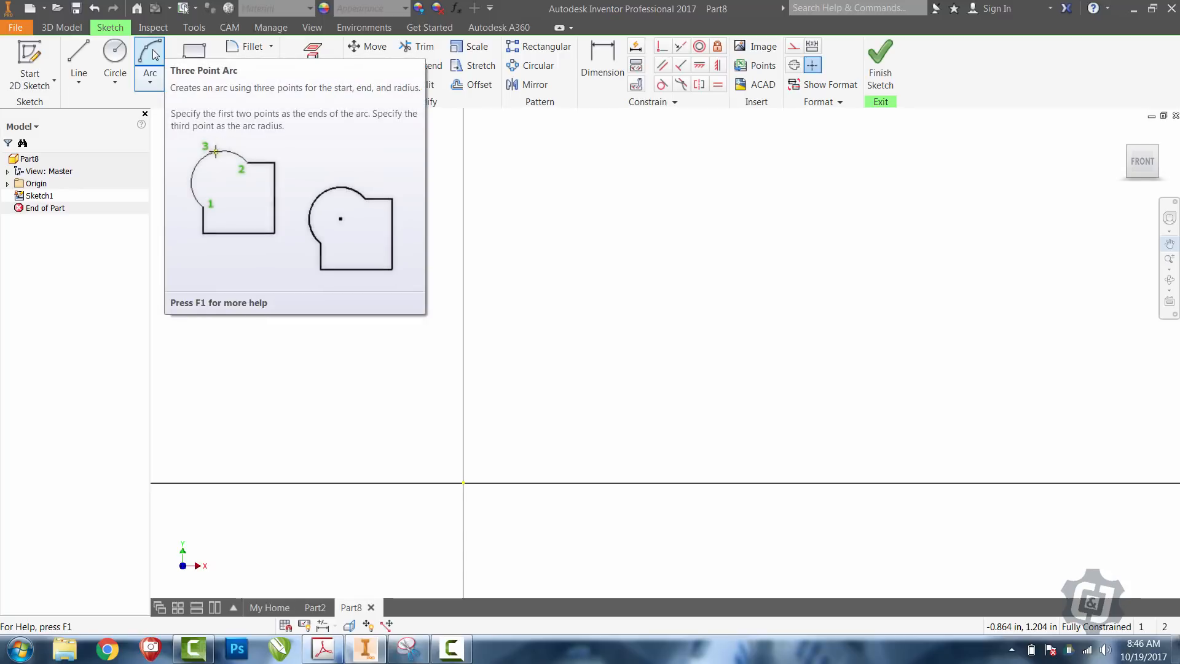
{"action": "left_click", "coordinate": [194, 57]}
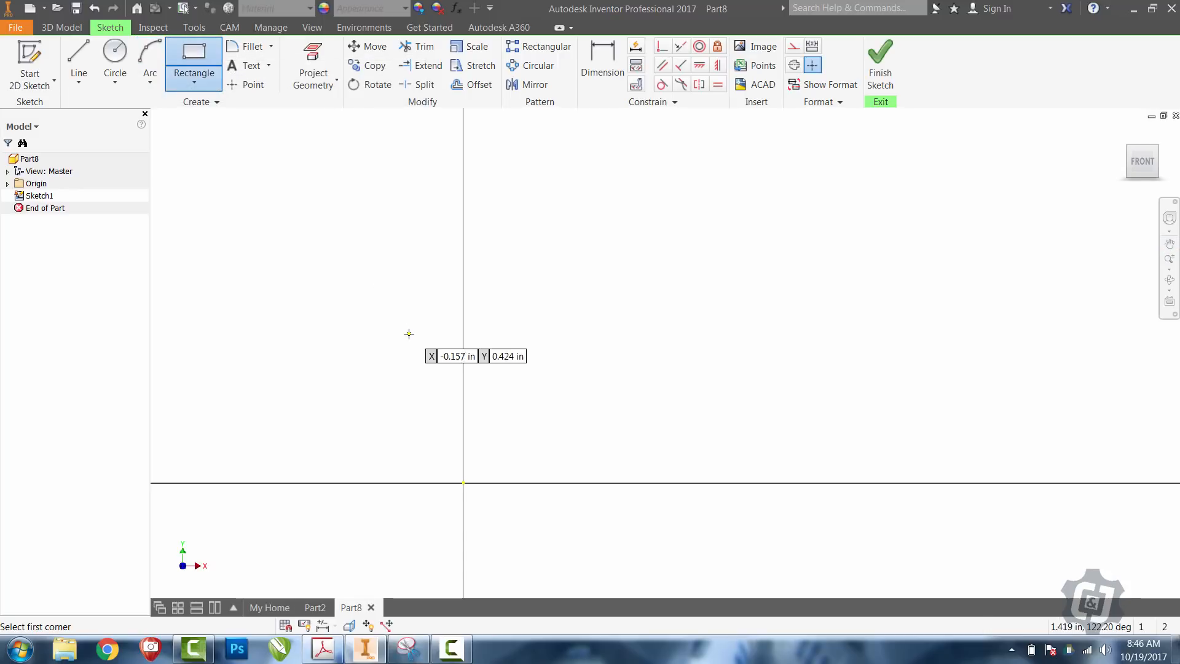
{"action": "left_click", "coordinate": [463, 483]}
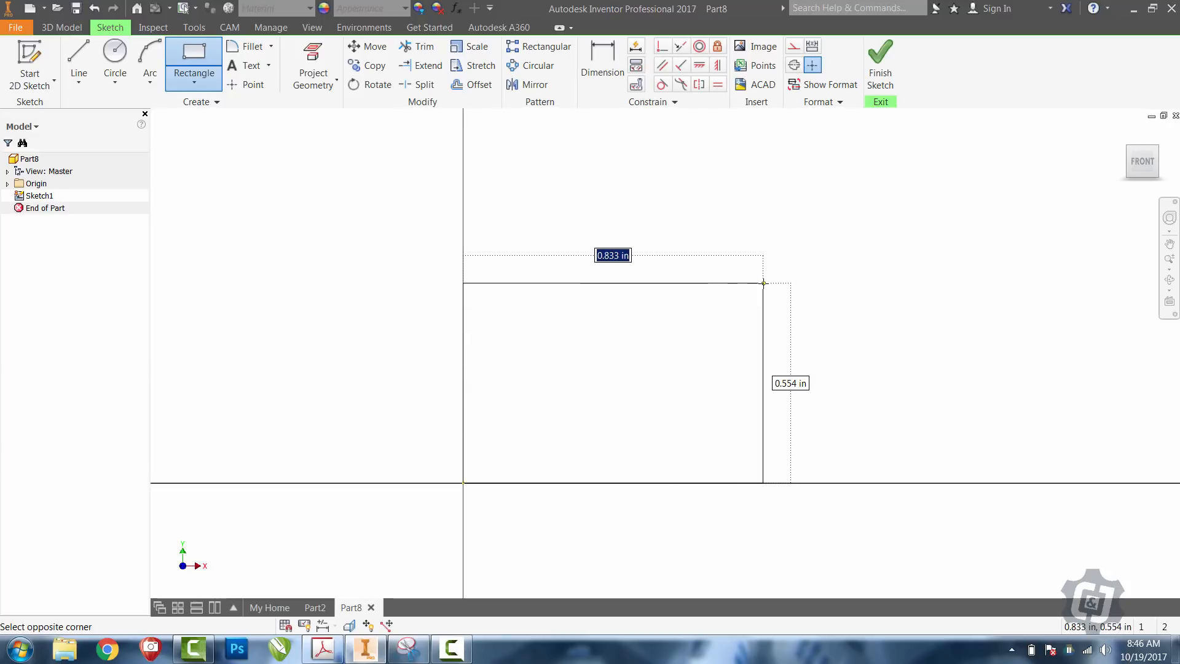
{"action": "left_click", "coordinate": [764, 283]}
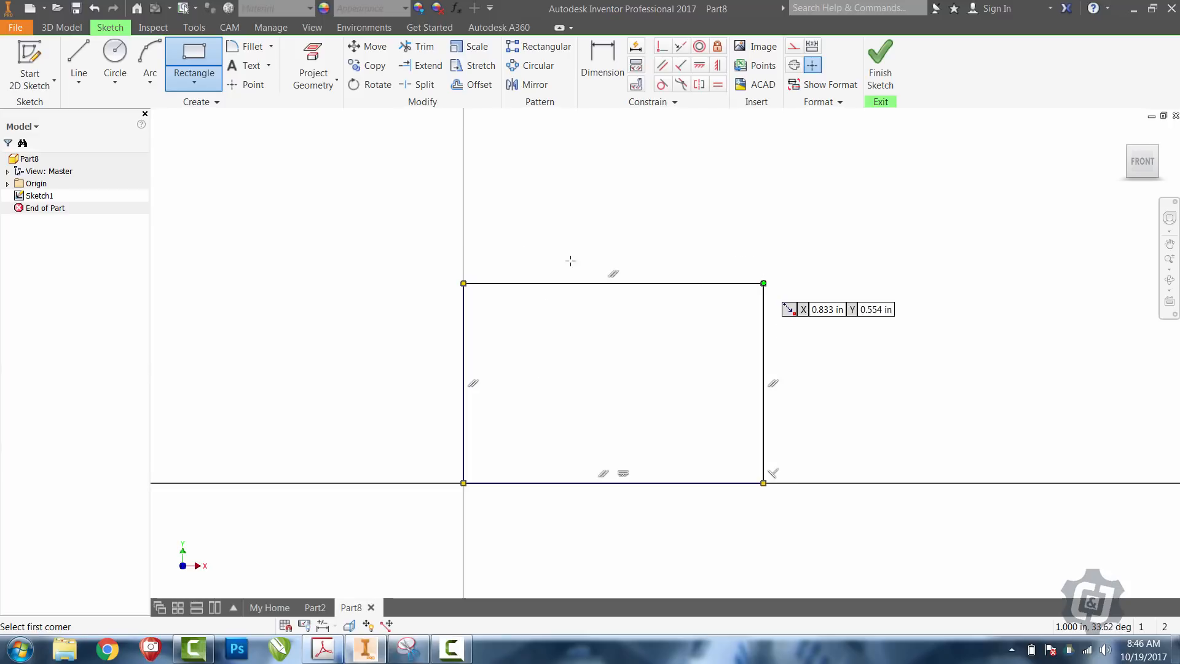
Draw a three-point arc bulging upward between the rectangle's two upper corners, with a radius of about 0.606 in
{"action": "left_click", "coordinate": [154, 59]}
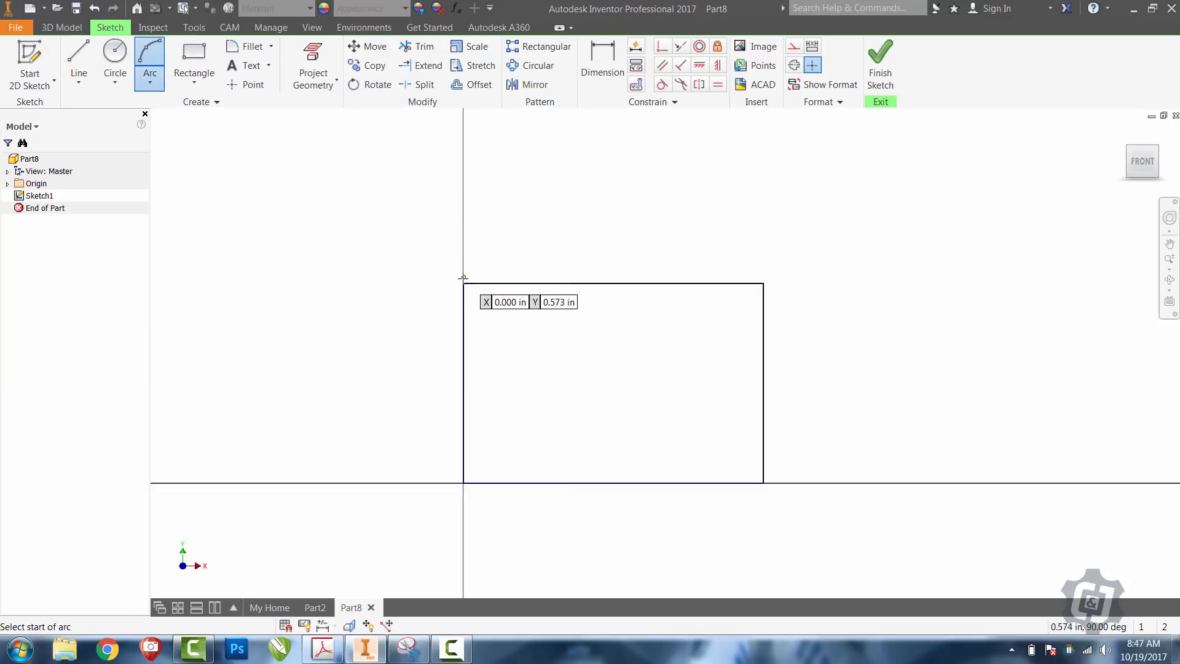
{"action": "left_click", "coordinate": [464, 284]}
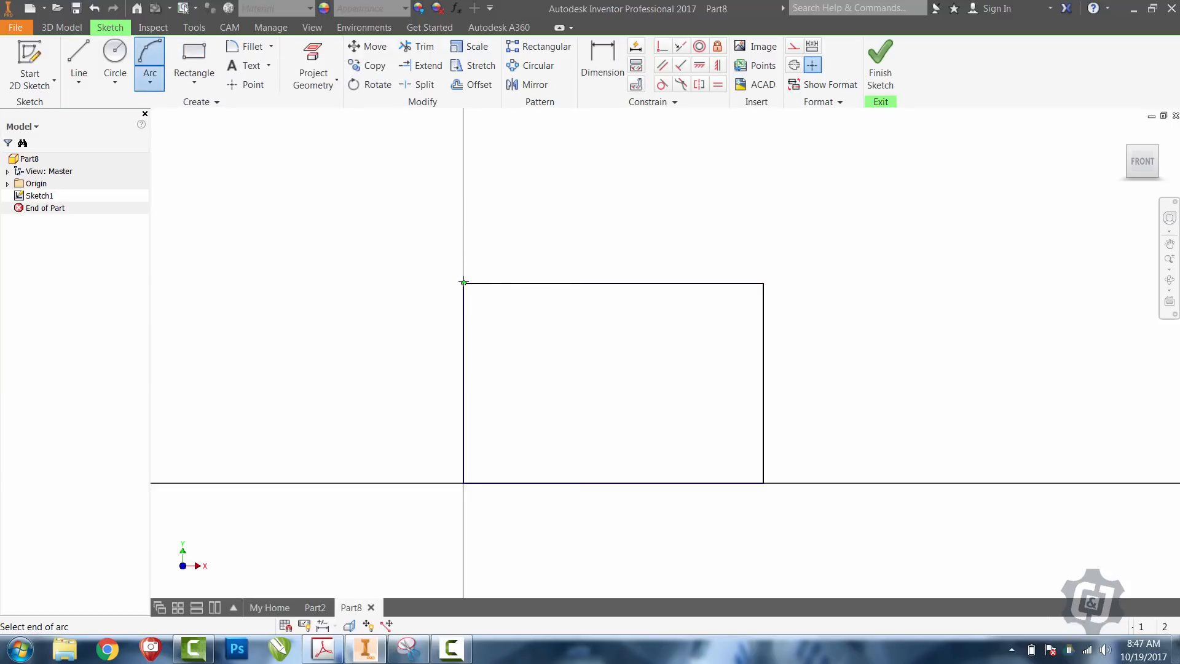
{"action": "left_click", "coordinate": [764, 283]}
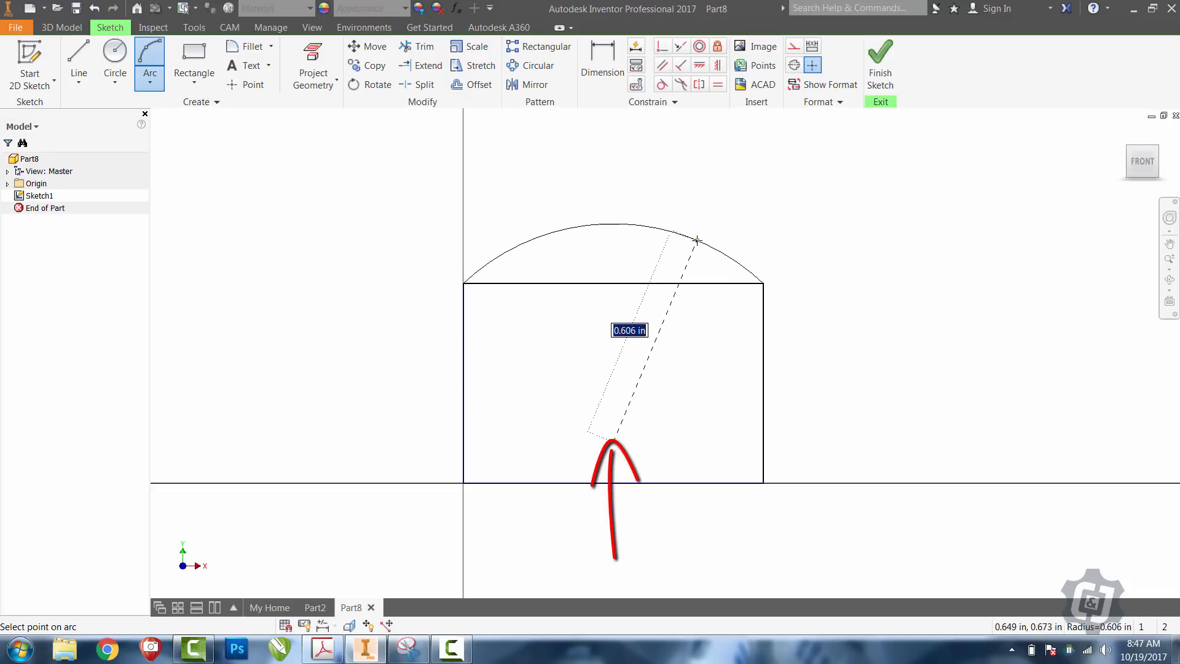
{"action": "left_click", "coordinate": [698, 240]}
{"action": "right_click", "coordinate": [740, 232]}
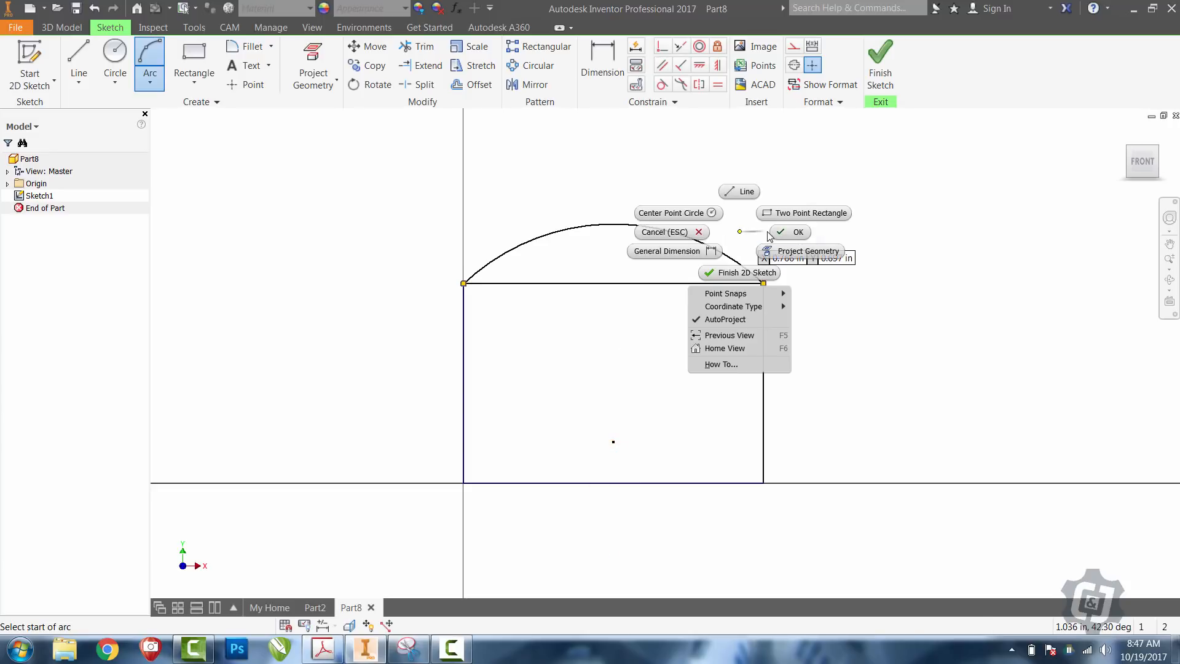
{"action": "left_click", "coordinate": [774, 238]}
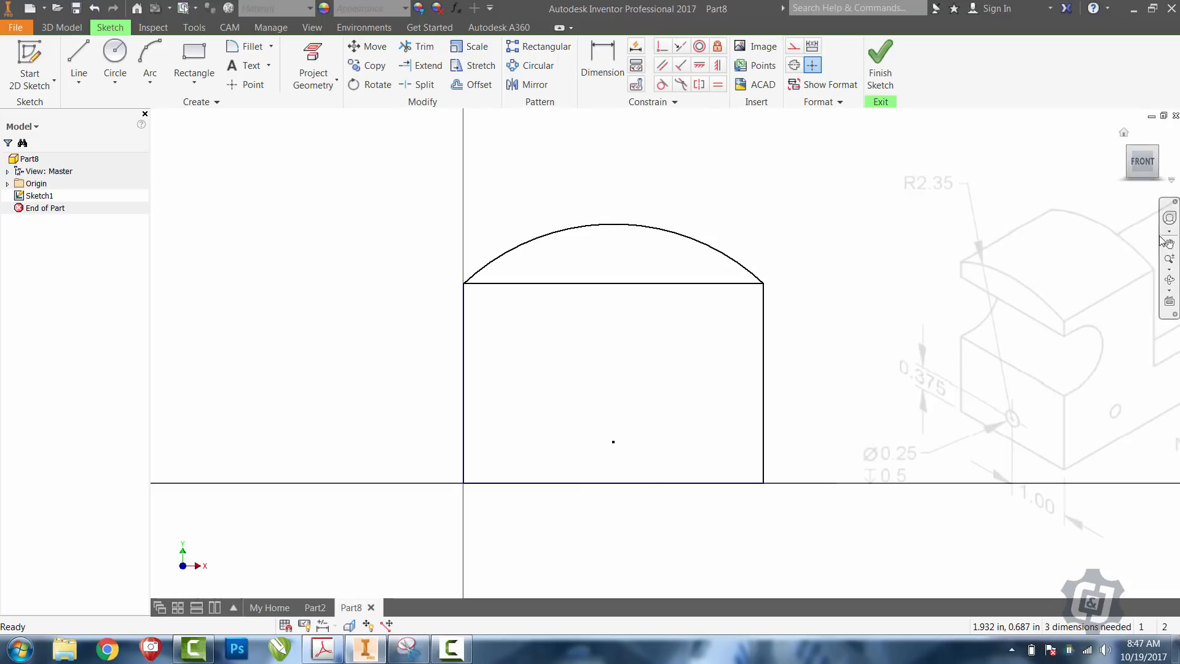
Dimension the arc's center point 0.375 in above the rectangle's bottom edge
{"action": "middle_click_drag", "start_coordinate": [894, 323], "coordinate": [863, 326]}
{"action": "middle_click_drag", "start_coordinate": [938, 299], "coordinate": [803, 313]}
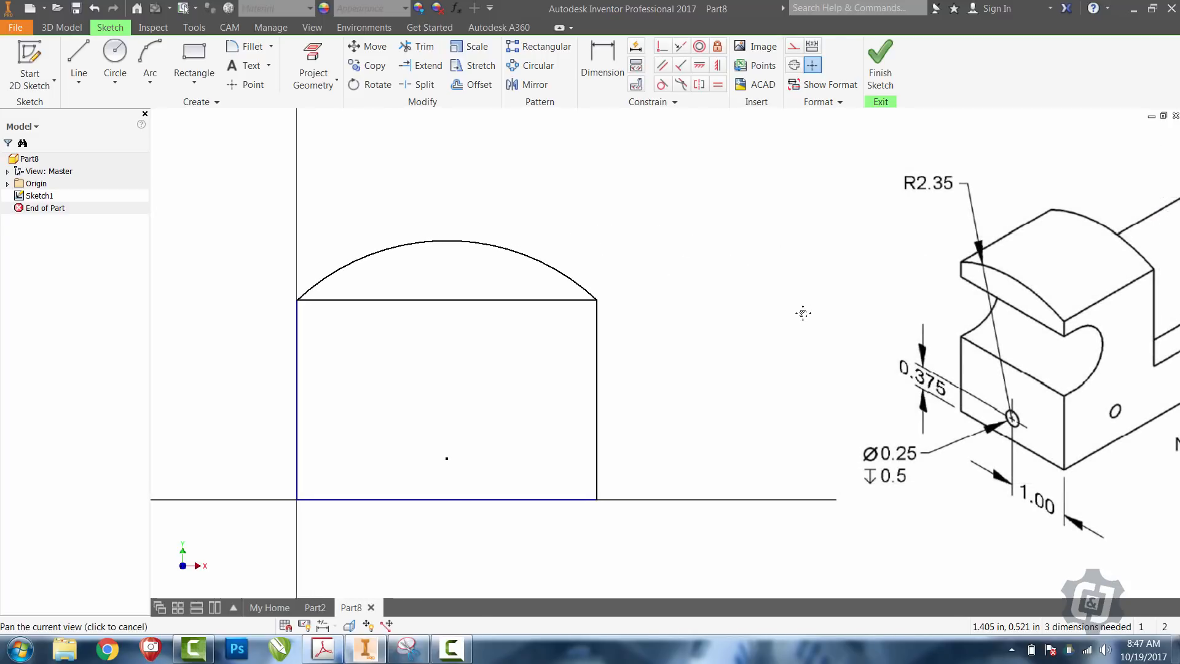
{"action": "left_click", "coordinate": [607, 81]}
{"action": "left_click", "coordinate": [363, 501]}
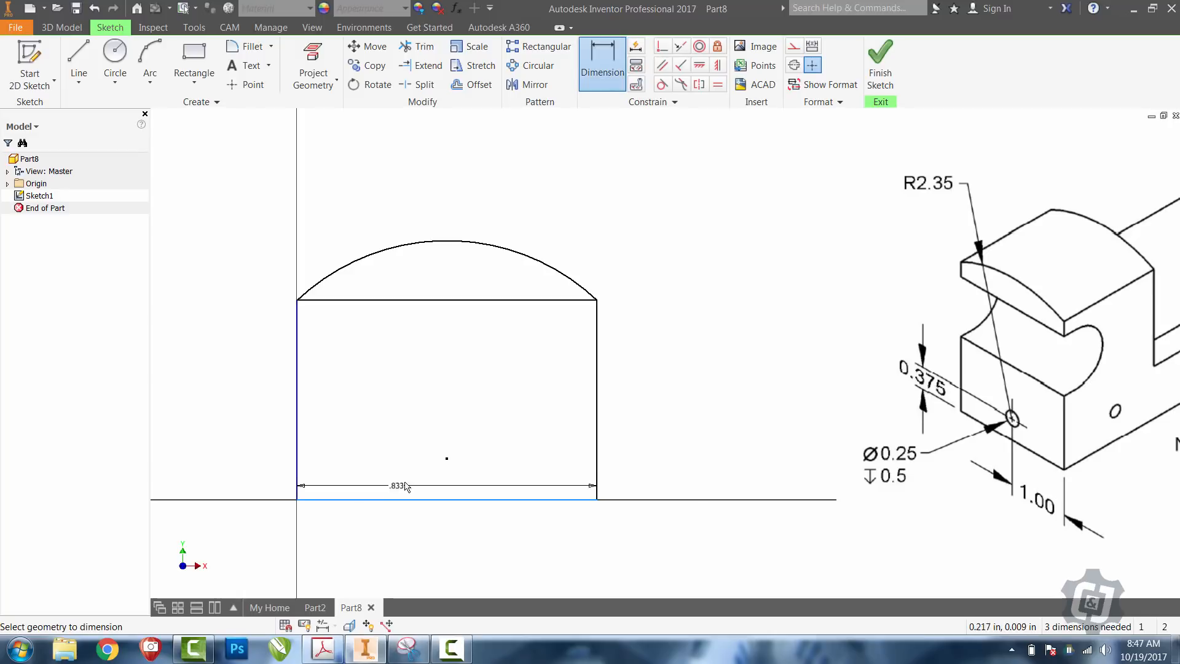
{"action": "left_click", "coordinate": [448, 458]}
{"action": "left_click", "coordinate": [429, 481]}
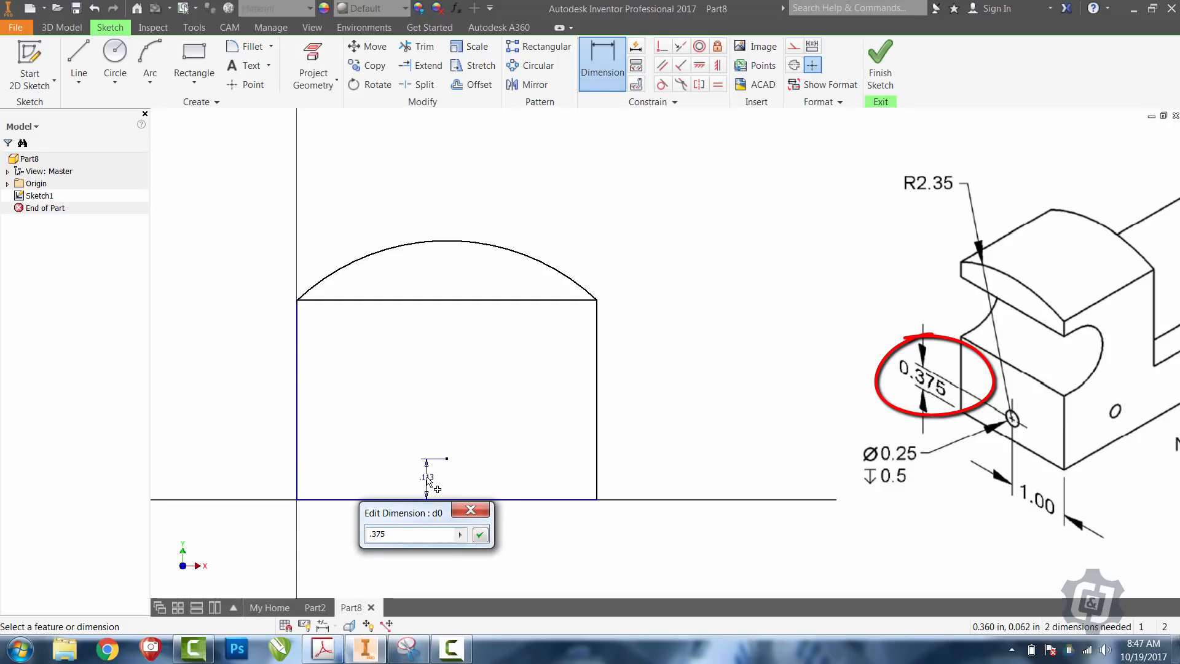
{"action": "key", "text": "Return"}
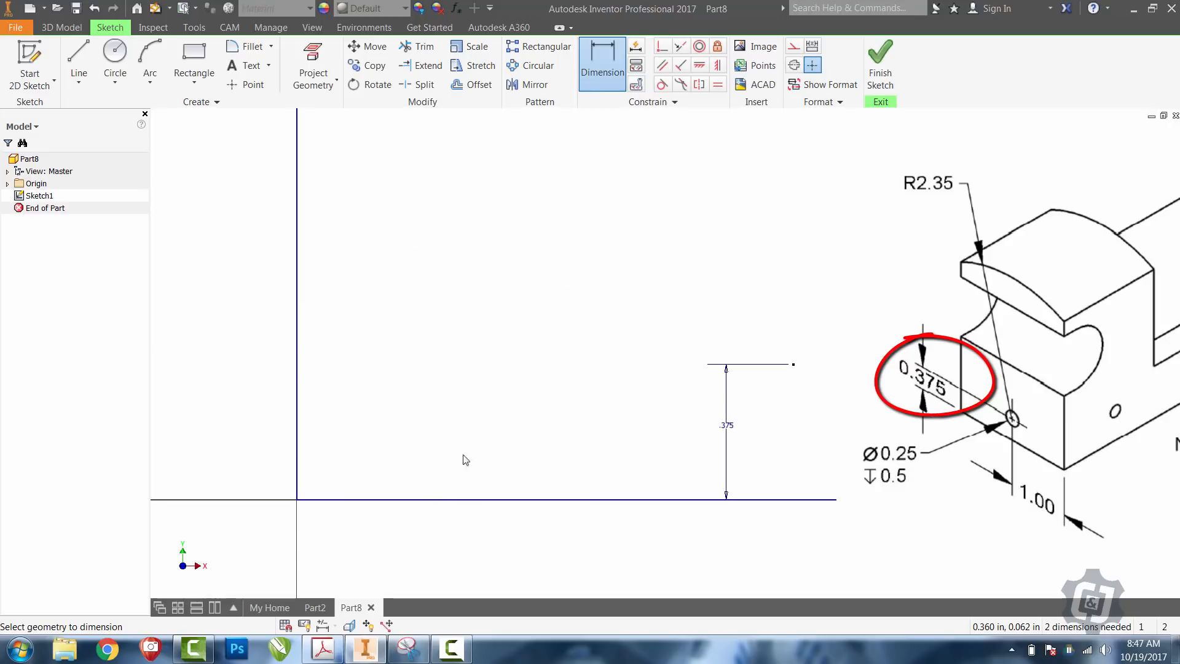
{"action": "key", "text": "Escape"}
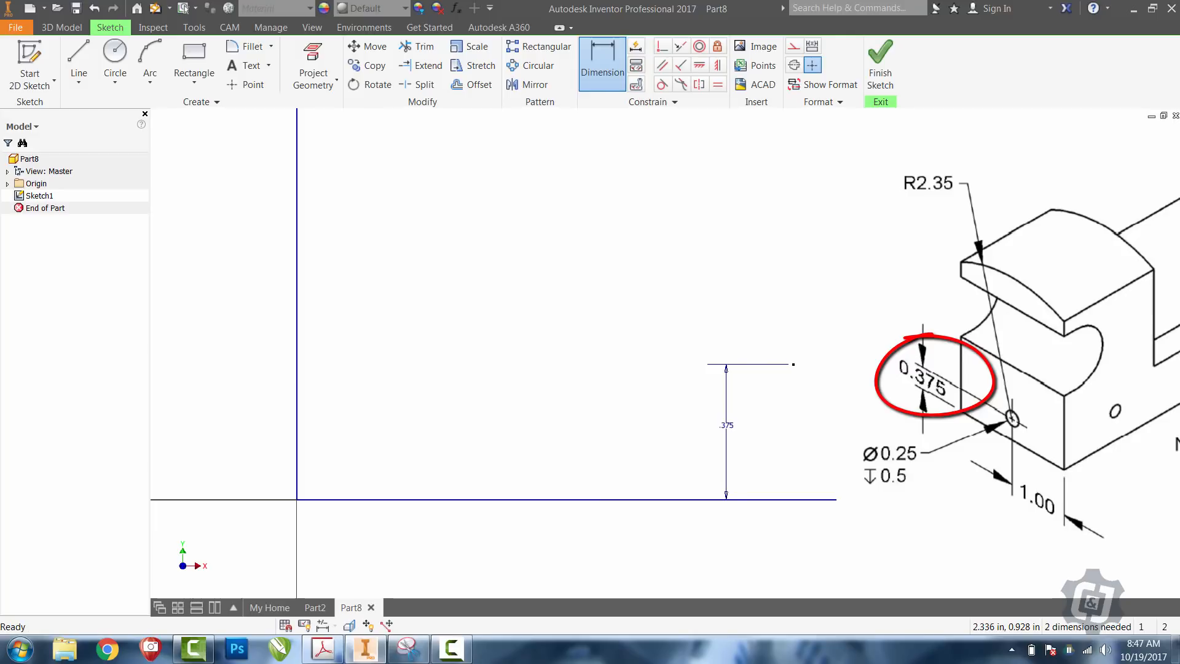
{"action": "key", "text": "Home"}
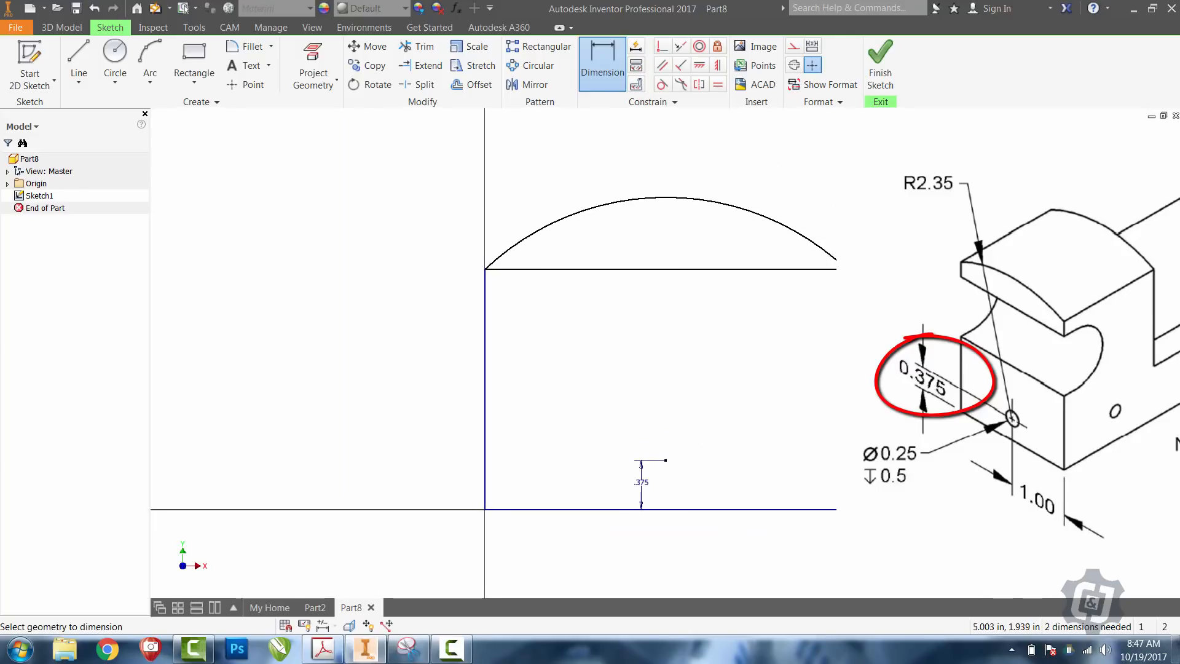
Dimension the arc's center point 1 in horizontally from the rectangle's left edge
{"action": "left_click", "coordinate": [485, 484]}
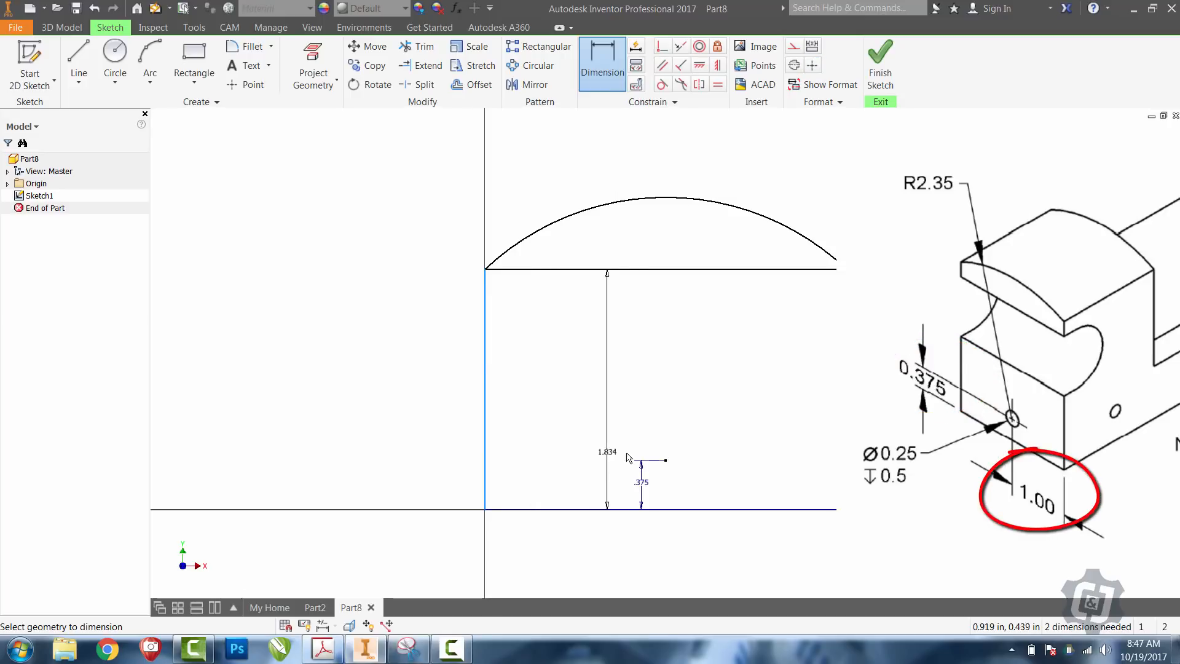
{"action": "left_click", "coordinate": [665, 461]}
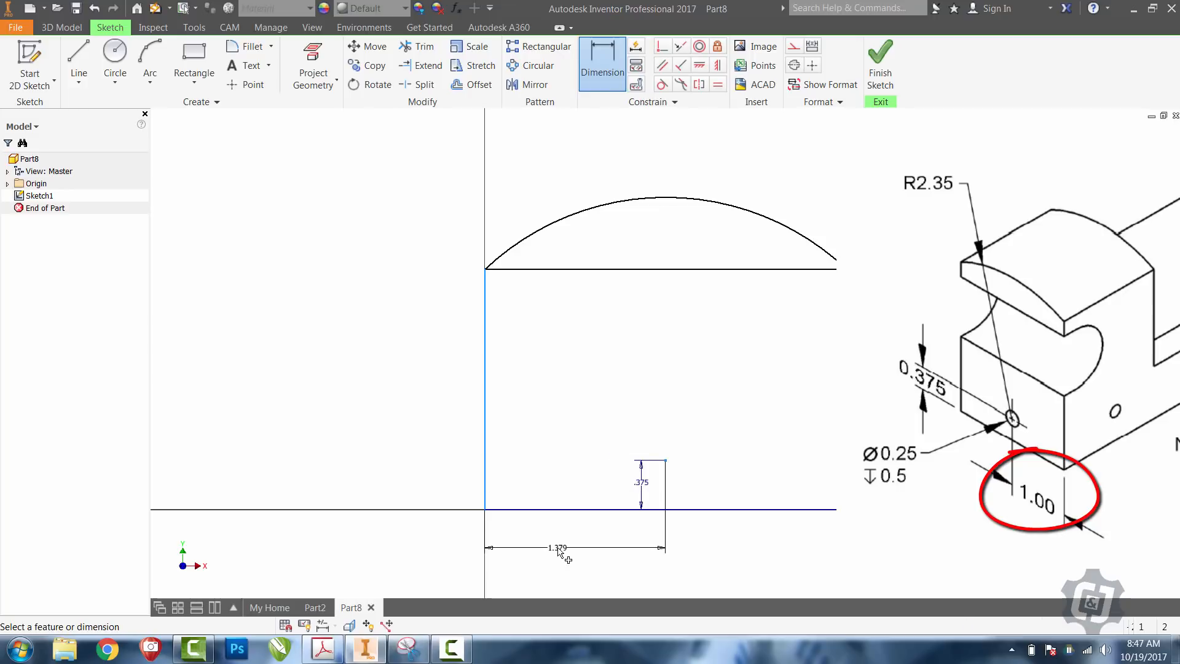
{"action": "left_click", "coordinate": [558, 550]}
{"action": "type", "text": "1.3789030"}
{"action": "key", "text": "Return"}
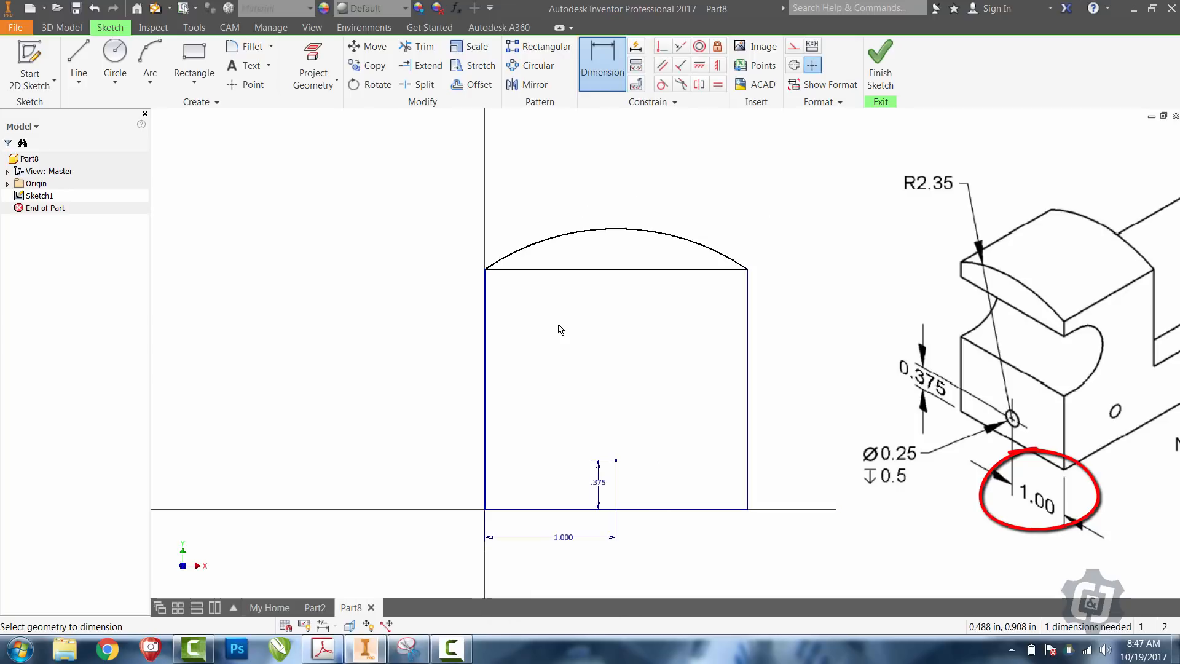
Set the top arc's radius to 2.35 in and finish the sketch
{"action": "left_click", "coordinate": [630, 230]}
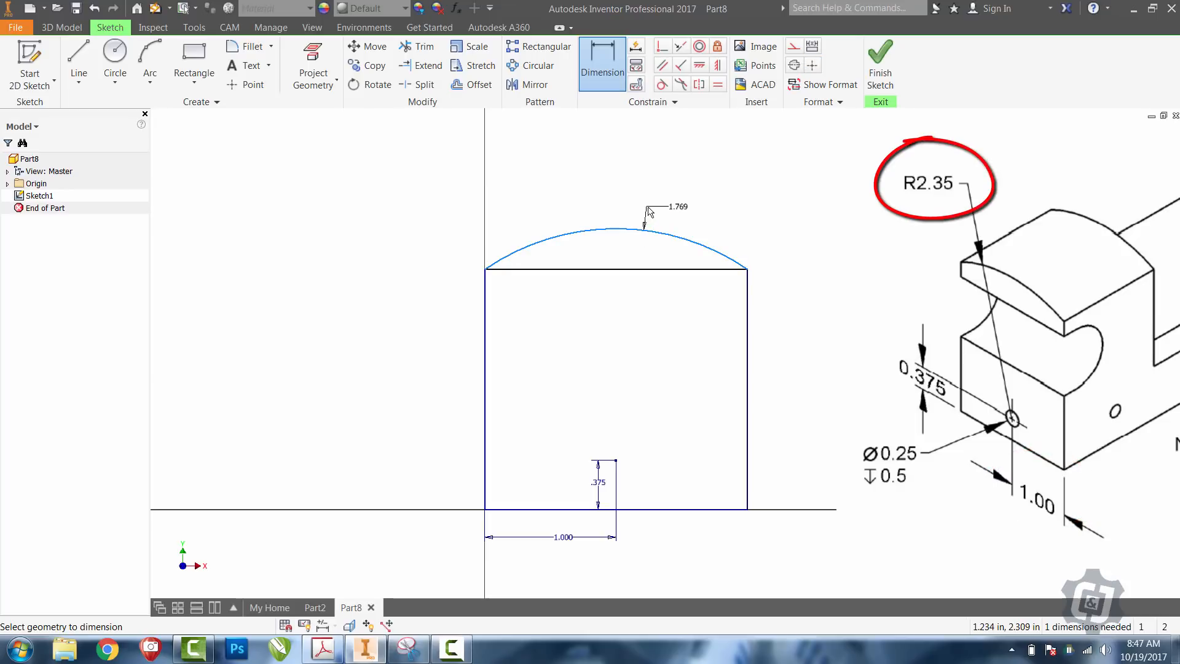
{"action": "left_click", "coordinate": [648, 212]}
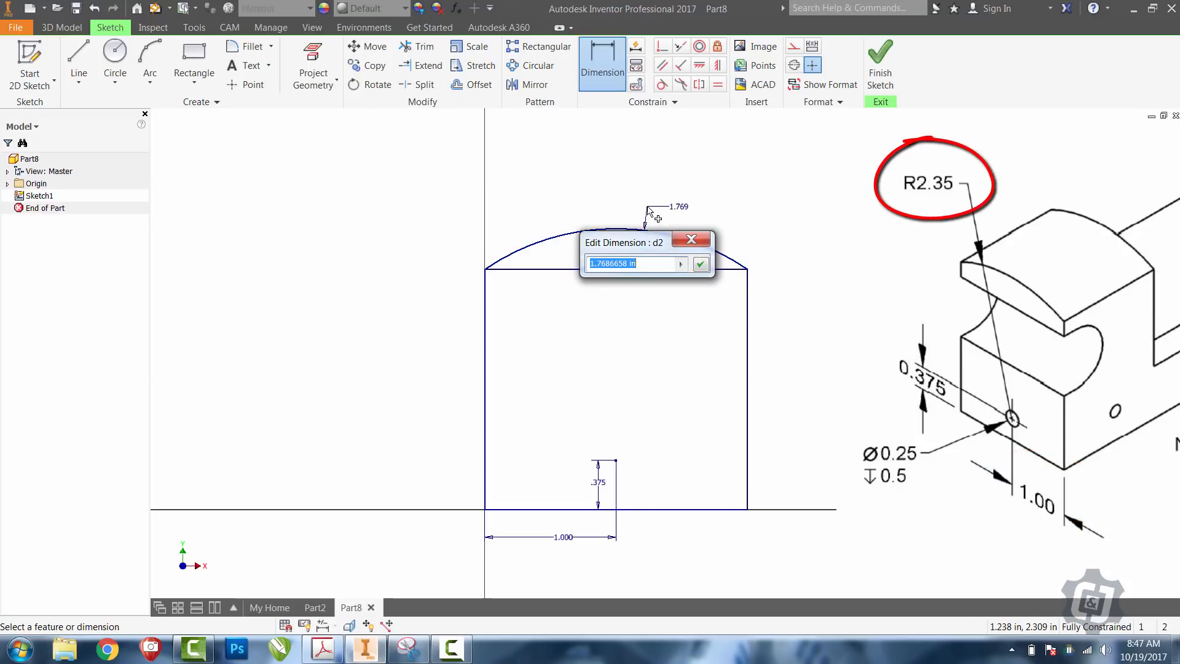
{"action": "type", "text": "2."}
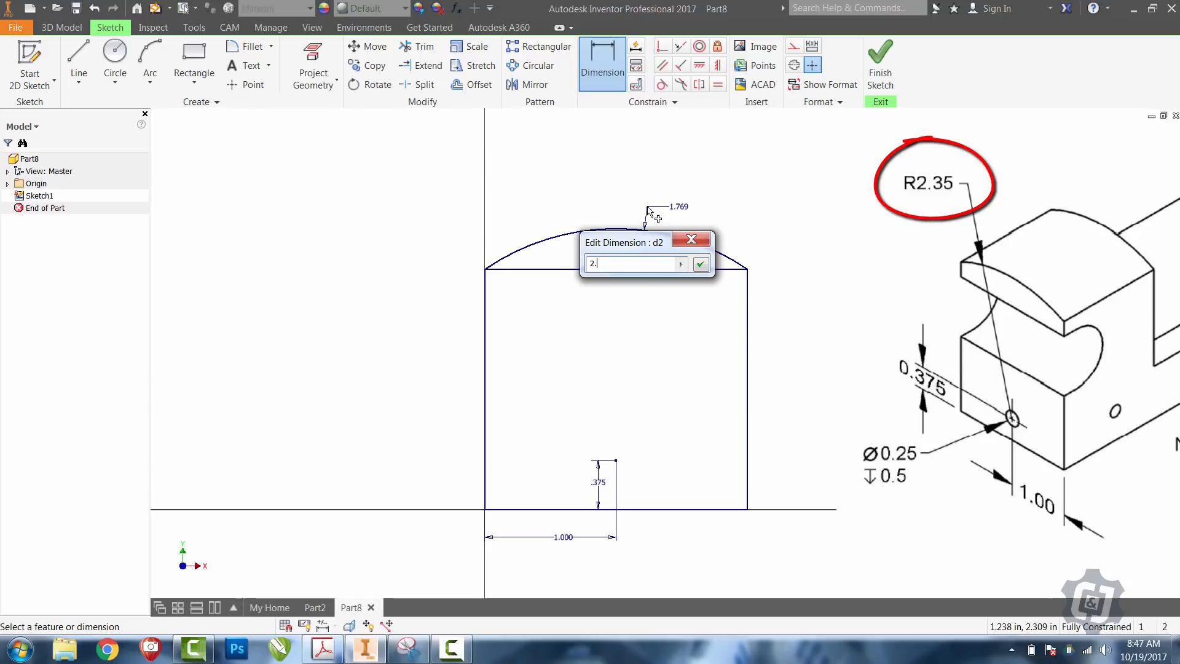
{"action": "type", "text": "35"}
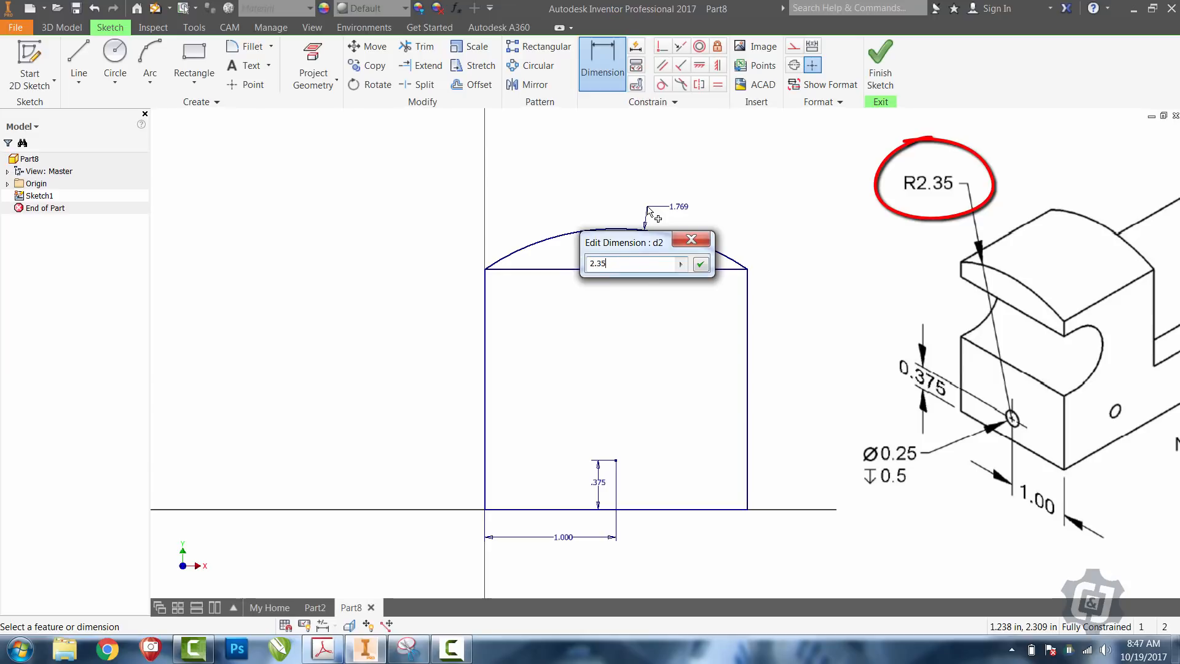
{"action": "key", "text": "Return"}
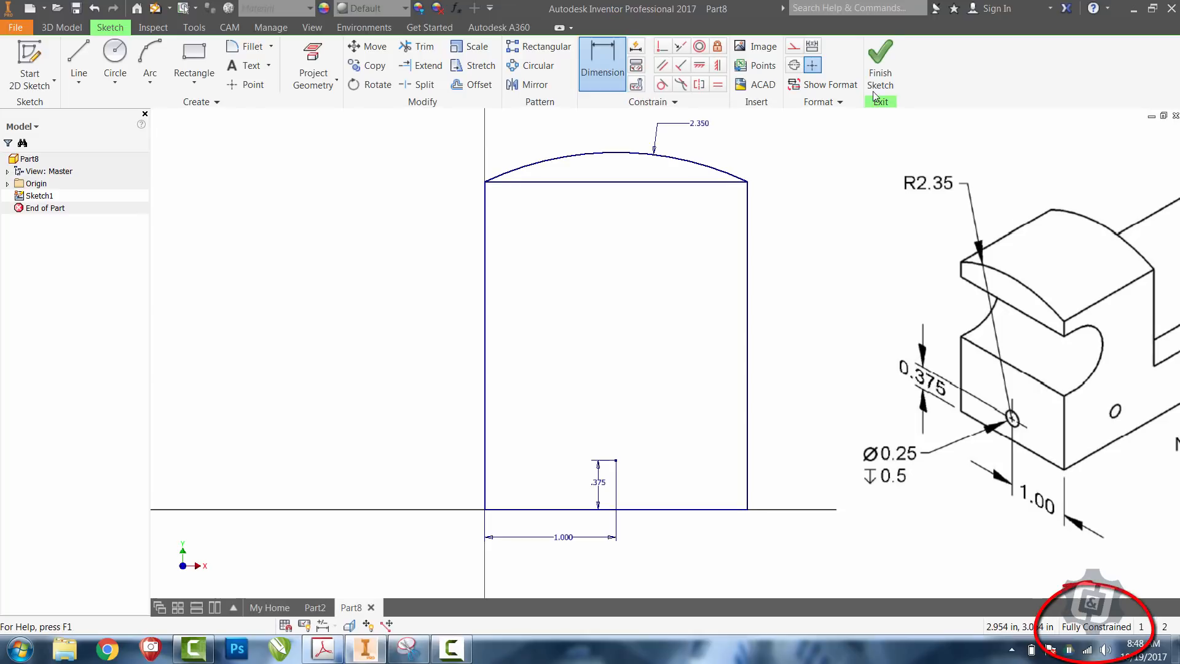
{"action": "left_click", "coordinate": [880, 65]}
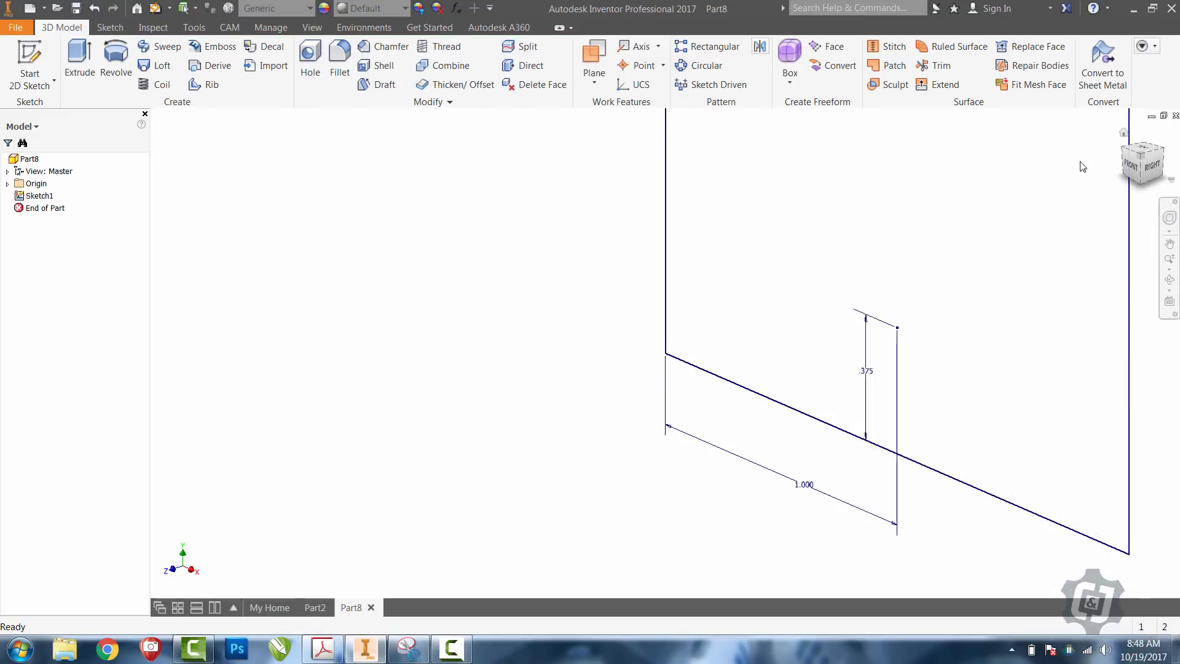
Extrude both the rectangle and the arc-topped region as one new solid by a distance of 1.75 in
{"action": "left_click", "coordinate": [1123, 133]}
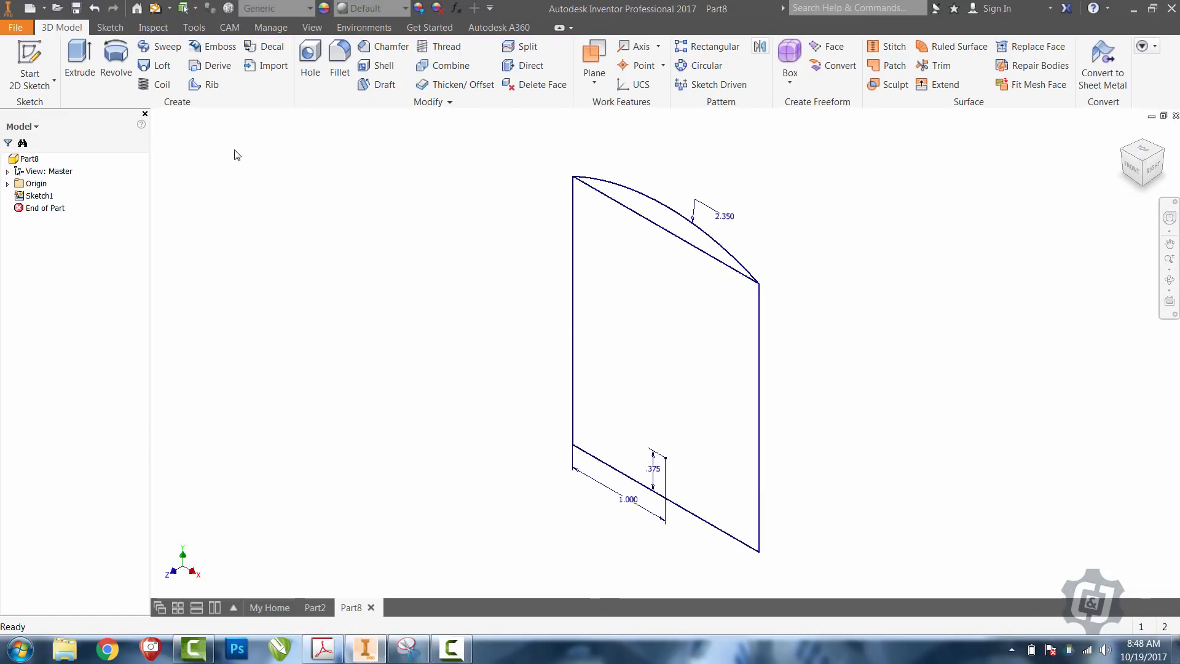
{"action": "left_click", "coordinate": [80, 65]}
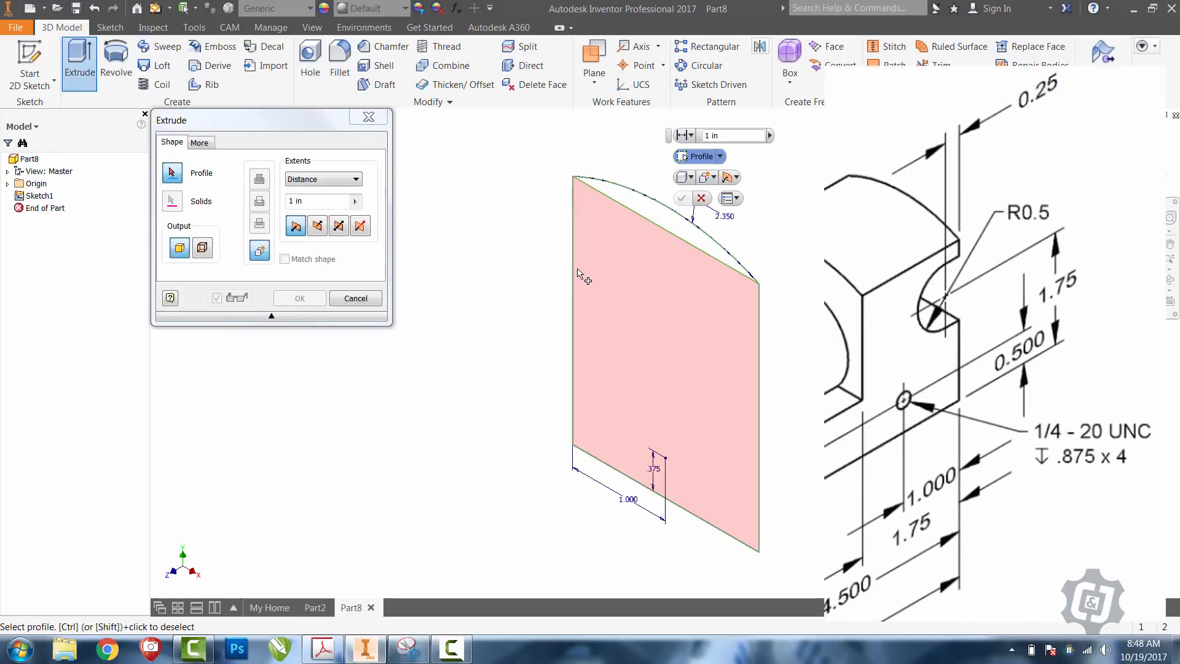
{"action": "left_click", "coordinate": [602, 285]}
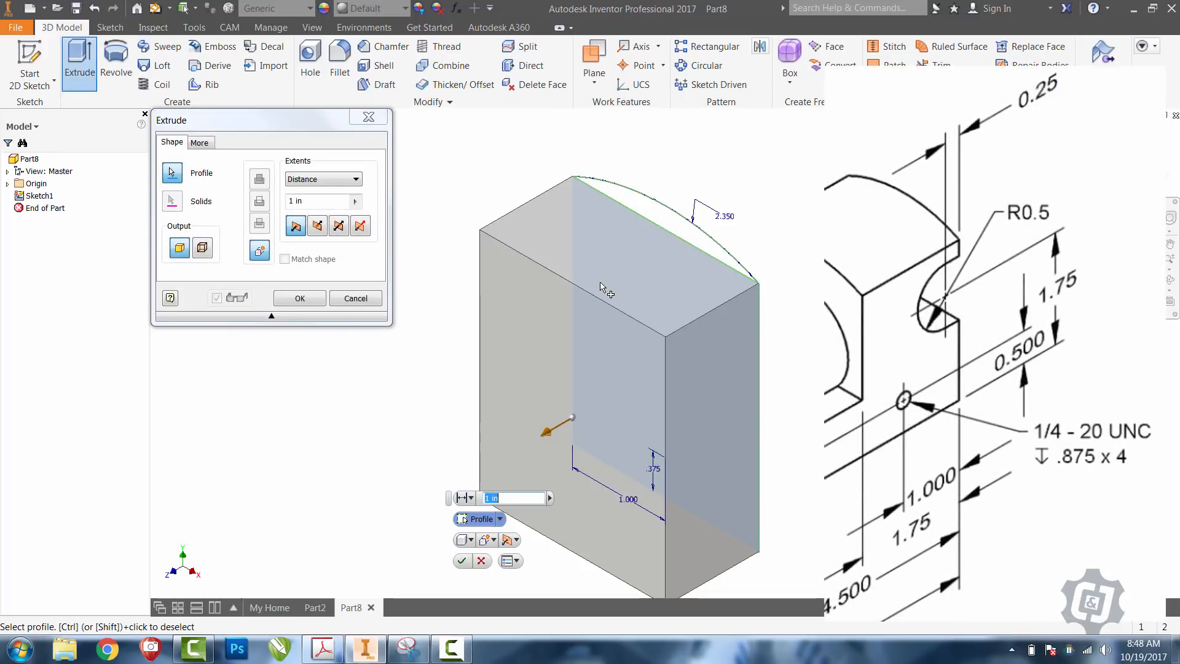
{"action": "left_click", "coordinate": [640, 214]}
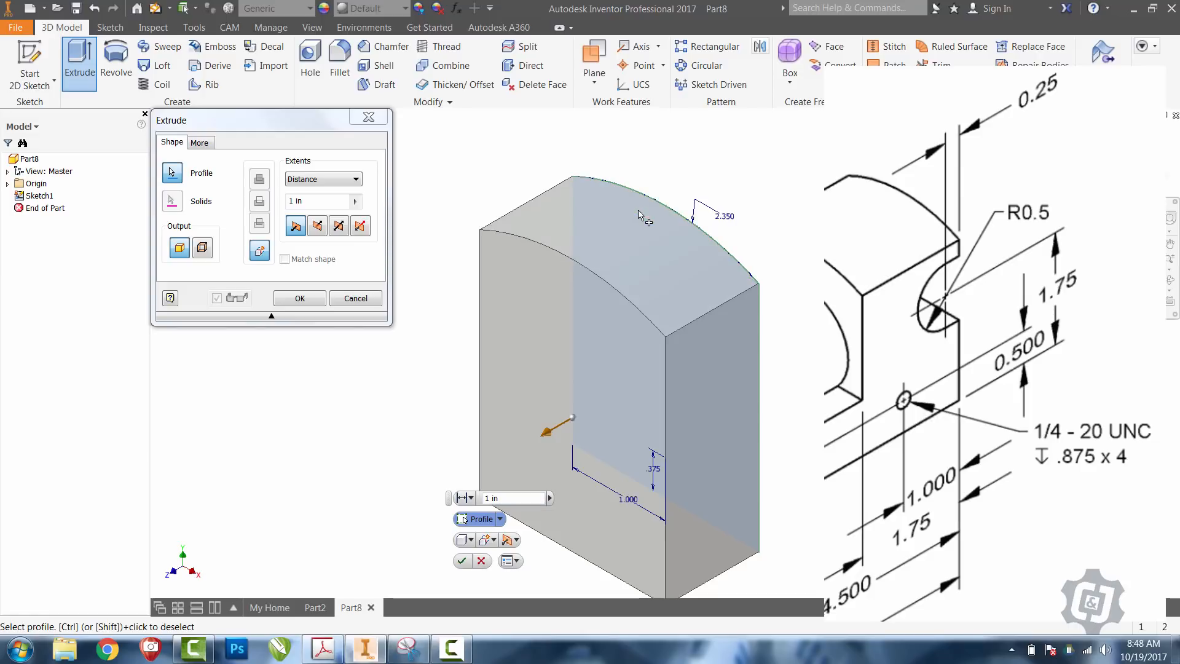
{"action": "left_click", "coordinate": [317, 201]}
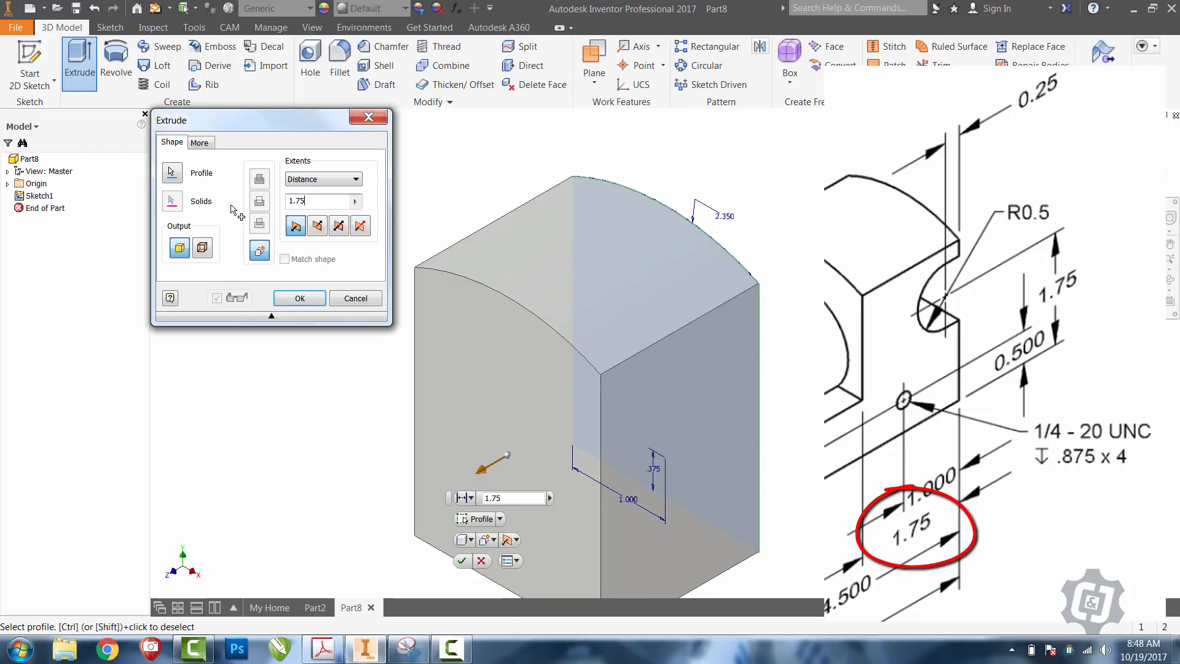
{"action": "key", "text": "Return"}
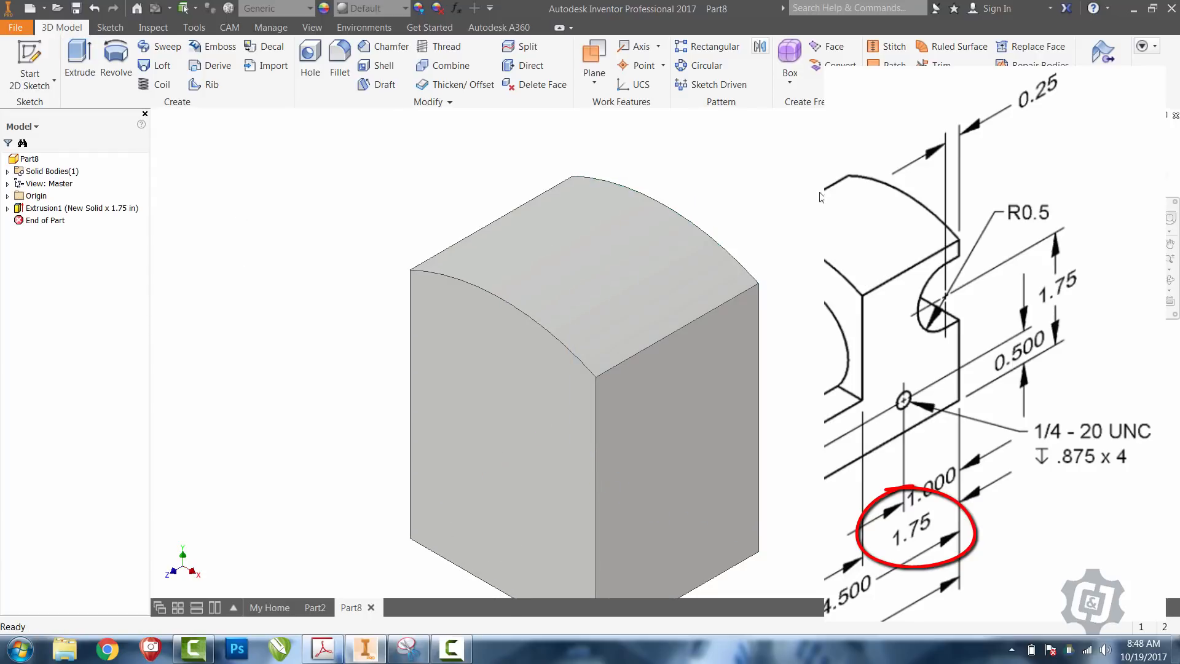
Start a sketch on the block's right side face and project the face's outline into it
{"action": "key", "text": "F6"}
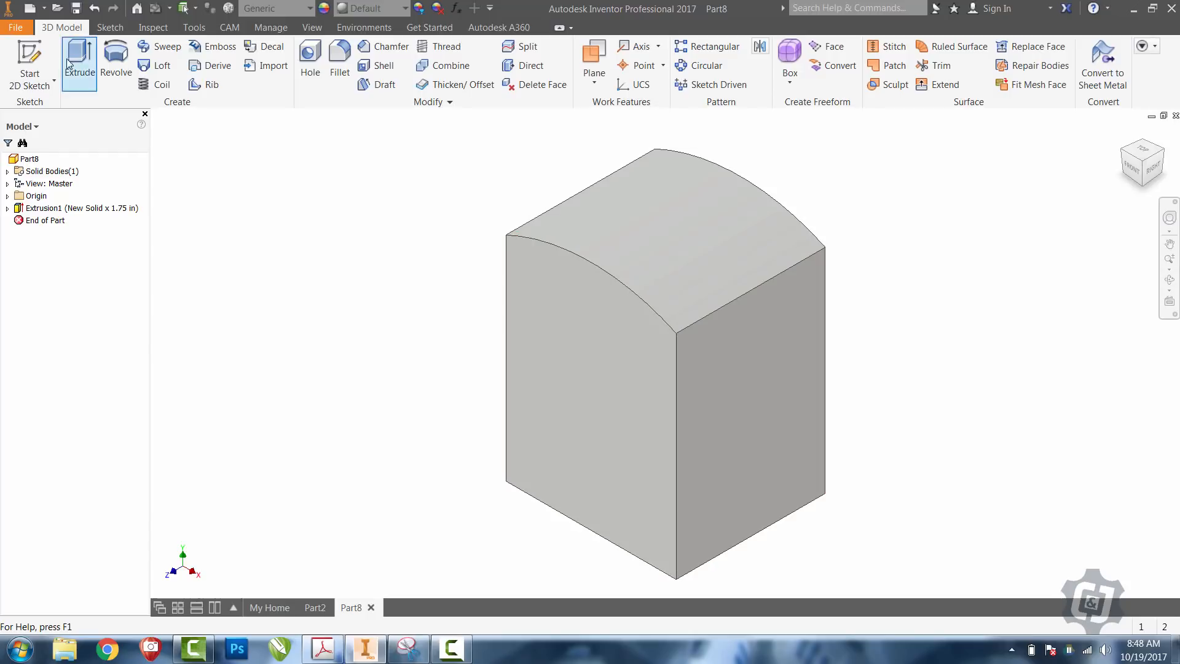
{"action": "left_click", "coordinate": [35, 52]}
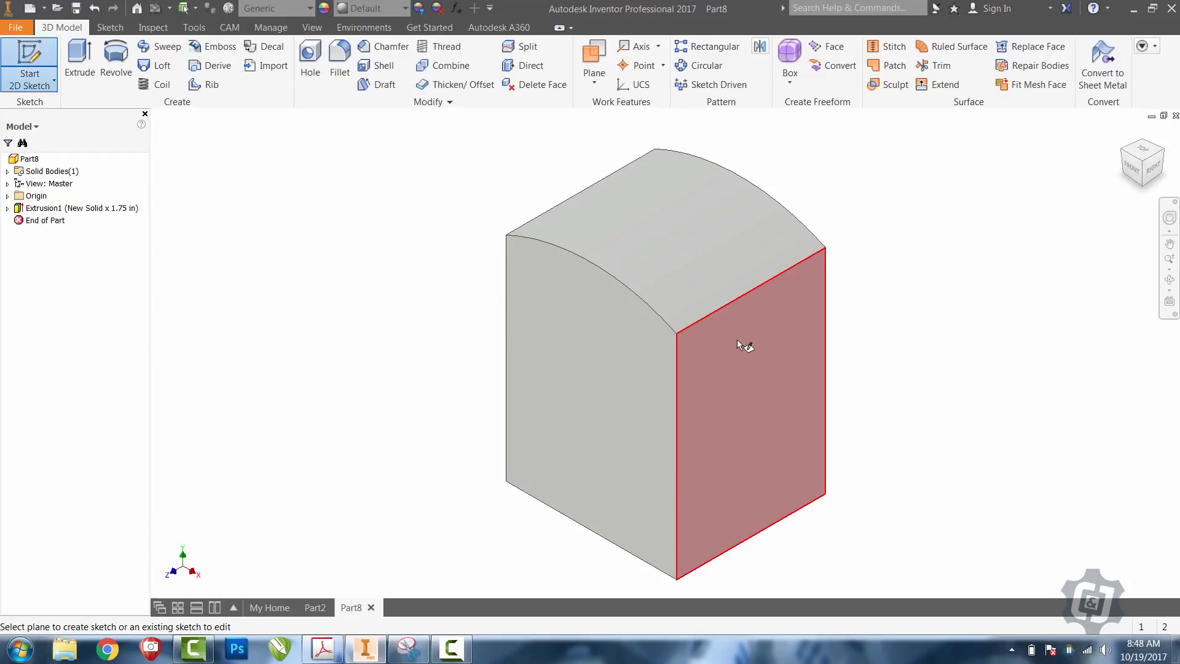
{"action": "left_click", "coordinate": [745, 366]}
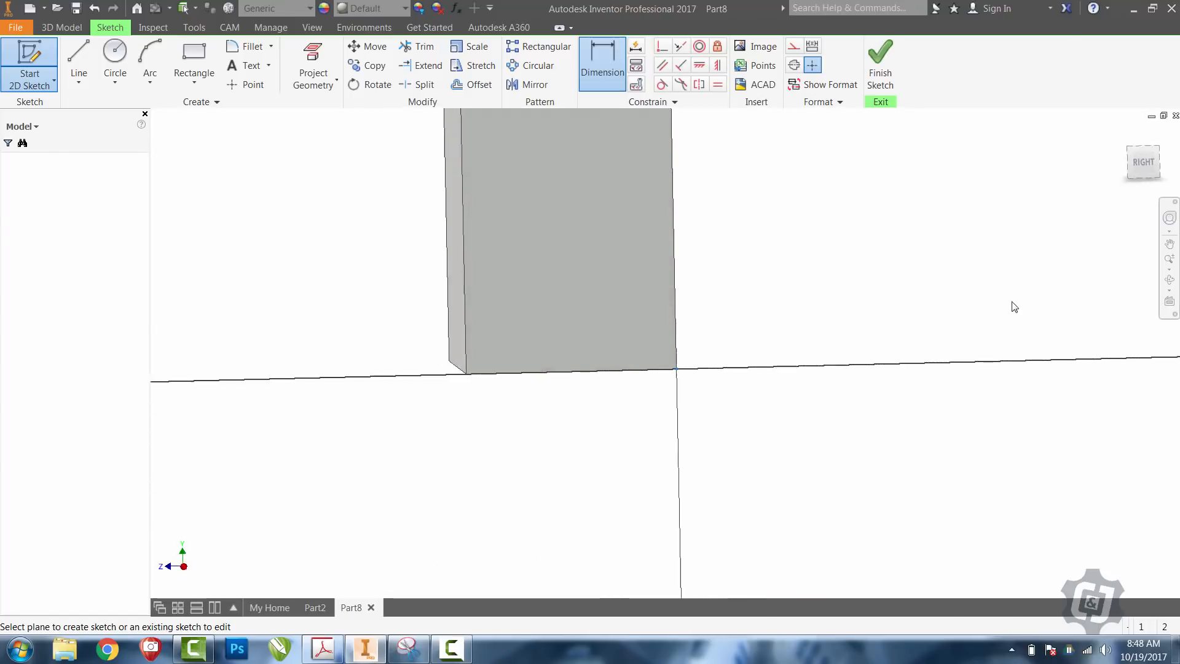
{"action": "left_click", "coordinate": [1168, 246]}
{"action": "left_click_drag", "start_coordinate": [904, 198], "coordinate": [850, 323]}
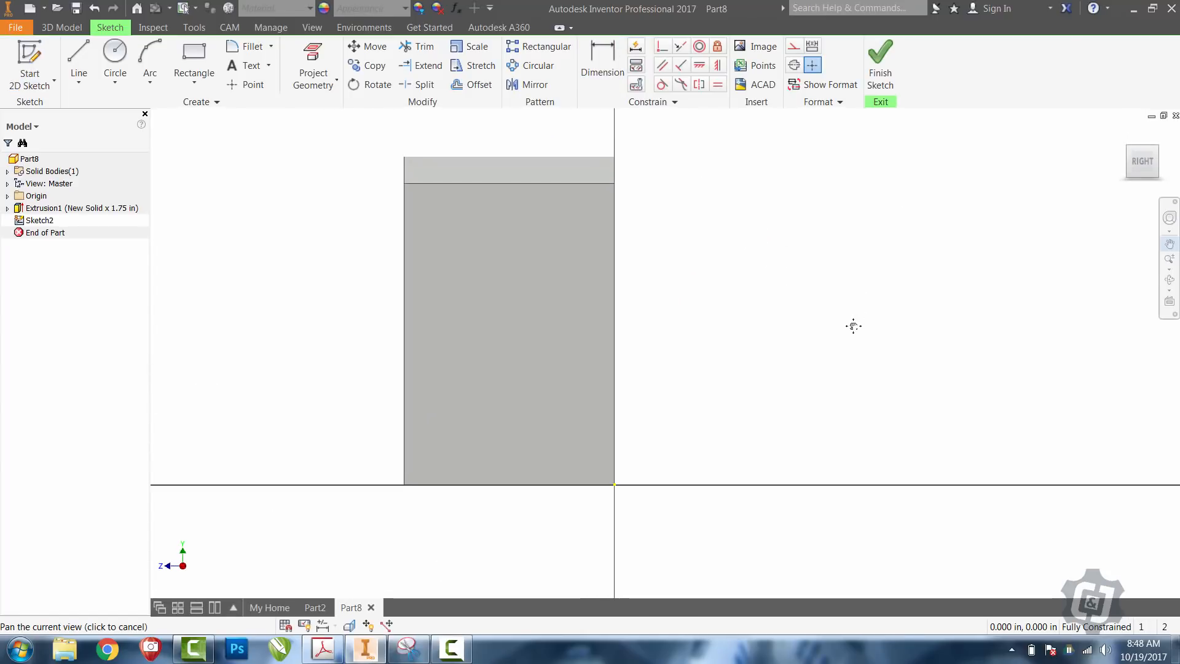
{"action": "left_click", "coordinate": [335, 73]}
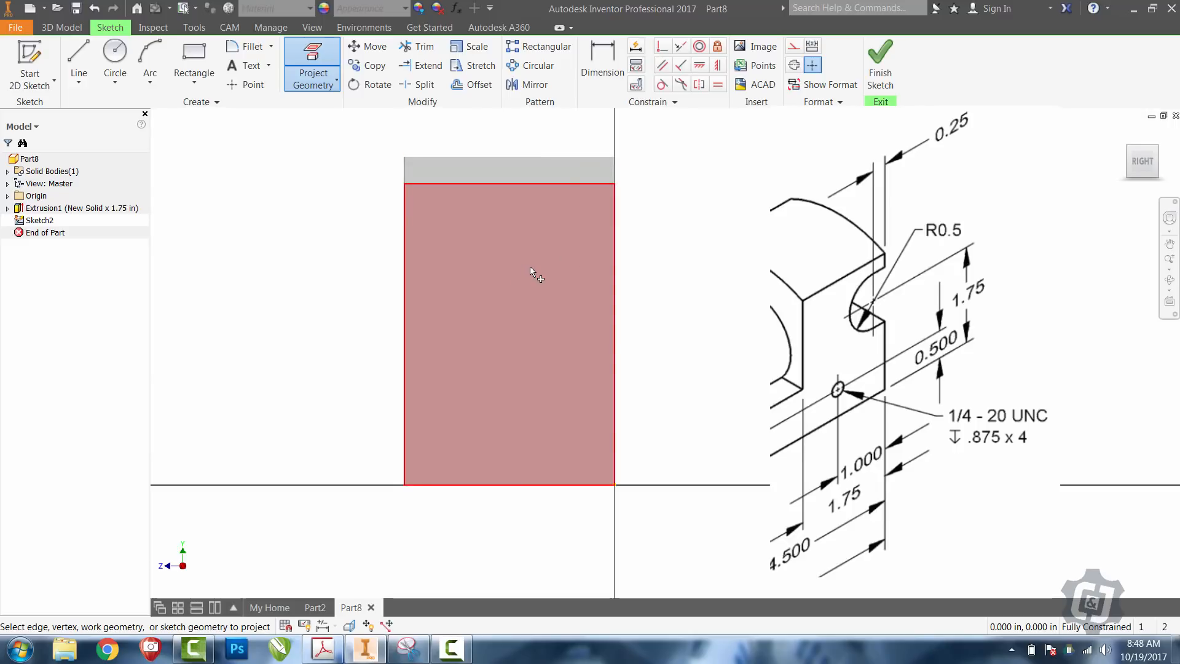
{"action": "left_click", "coordinate": [530, 266]}
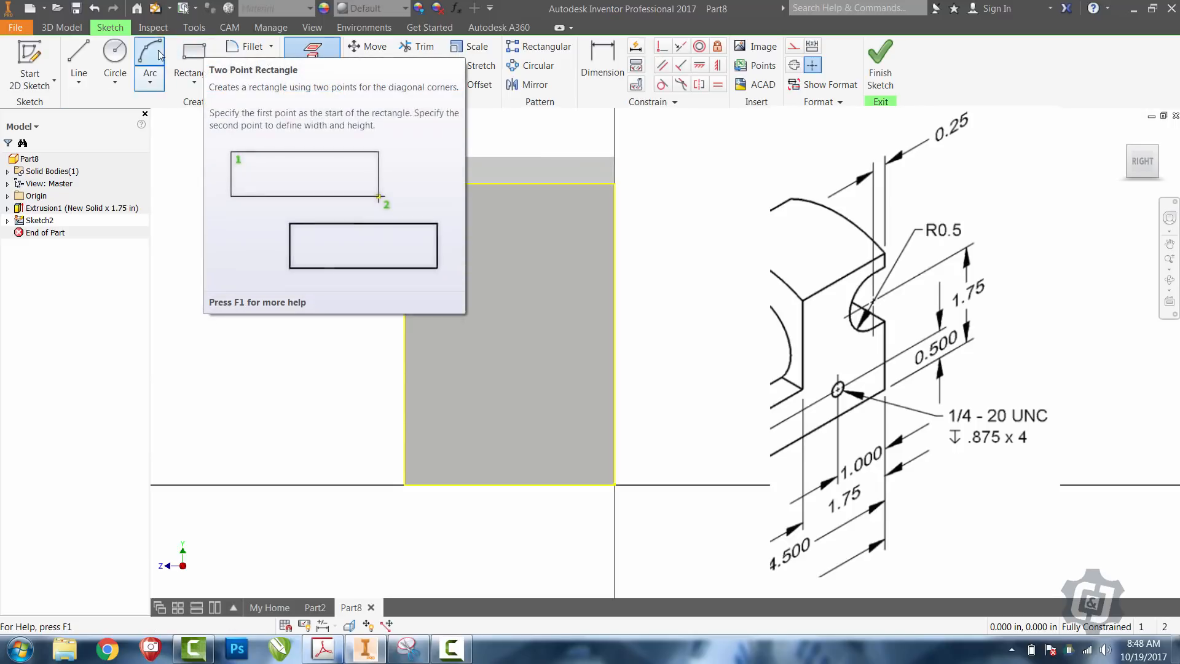
Sketch a rectangle about 0.54 in wide and 1.02 in high inward from the side face's rear vertical edge
{"action": "left_click", "coordinate": [195, 58]}
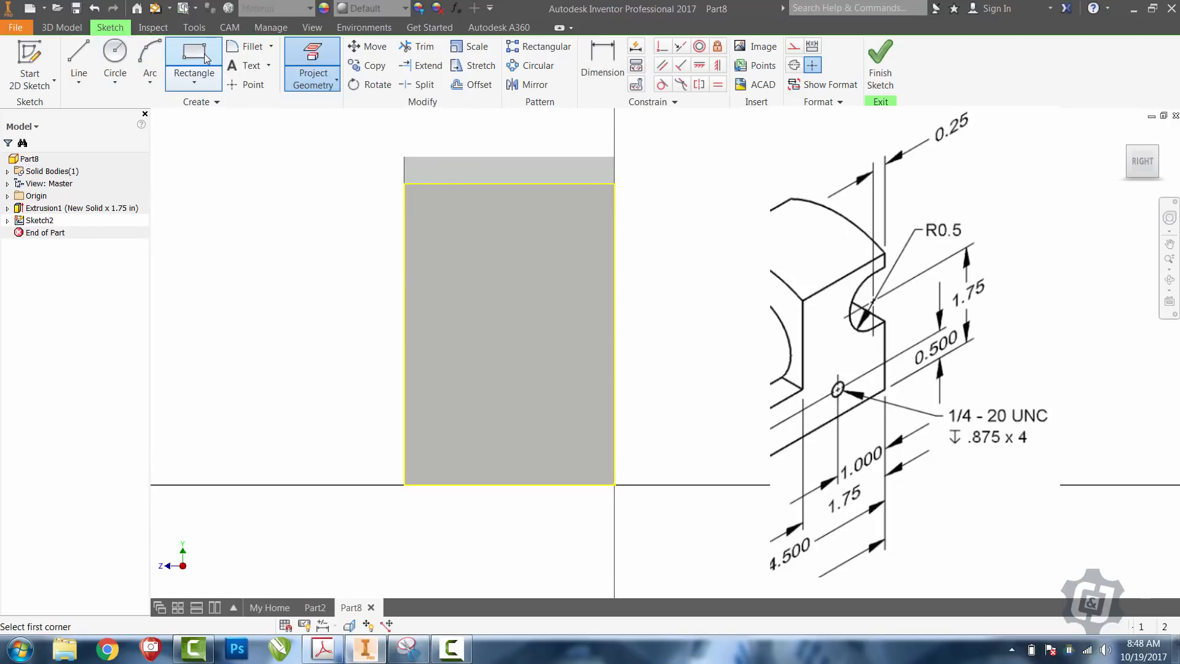
{"action": "left_click", "coordinate": [616, 267]}
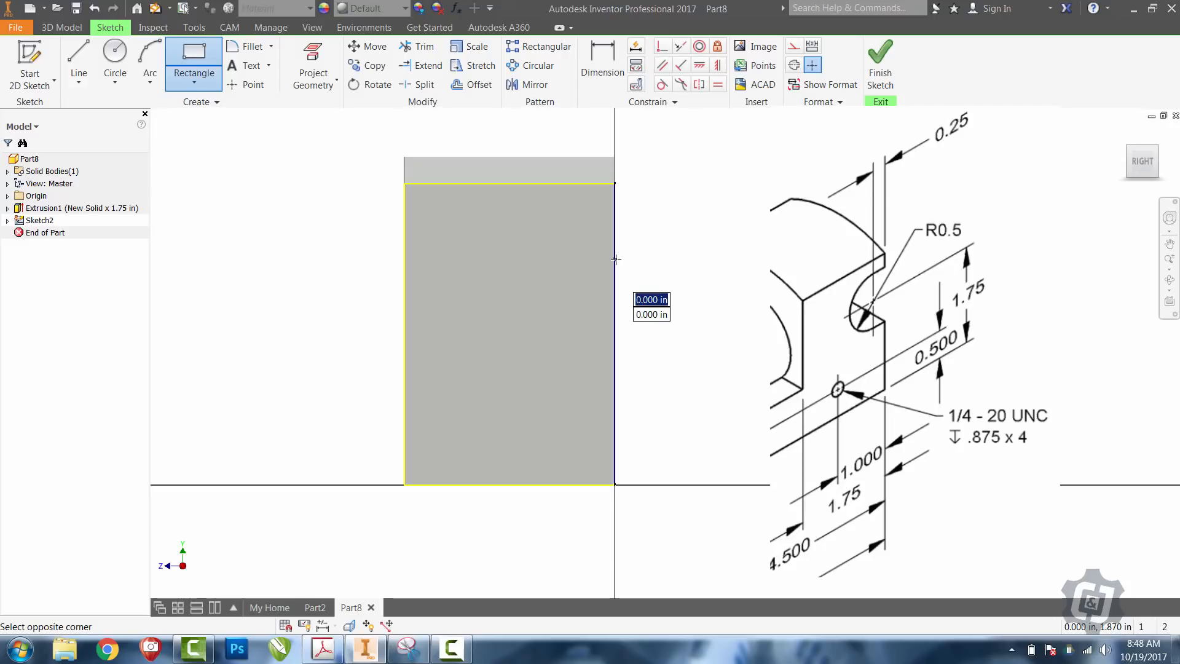
{"action": "left_click", "coordinate": [549, 382]}
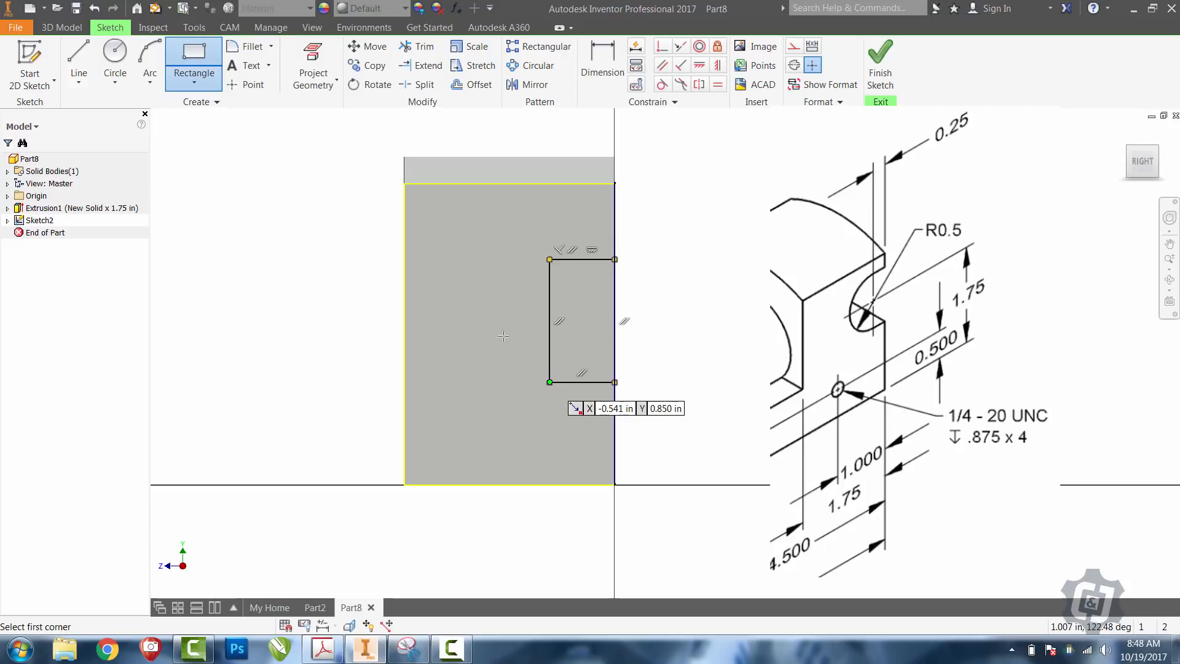
Draw a circle centered on the midpoint of the rectangle's inner side through its corner, and trim away the half inside the rectangle
{"action": "left_click", "coordinate": [117, 58]}
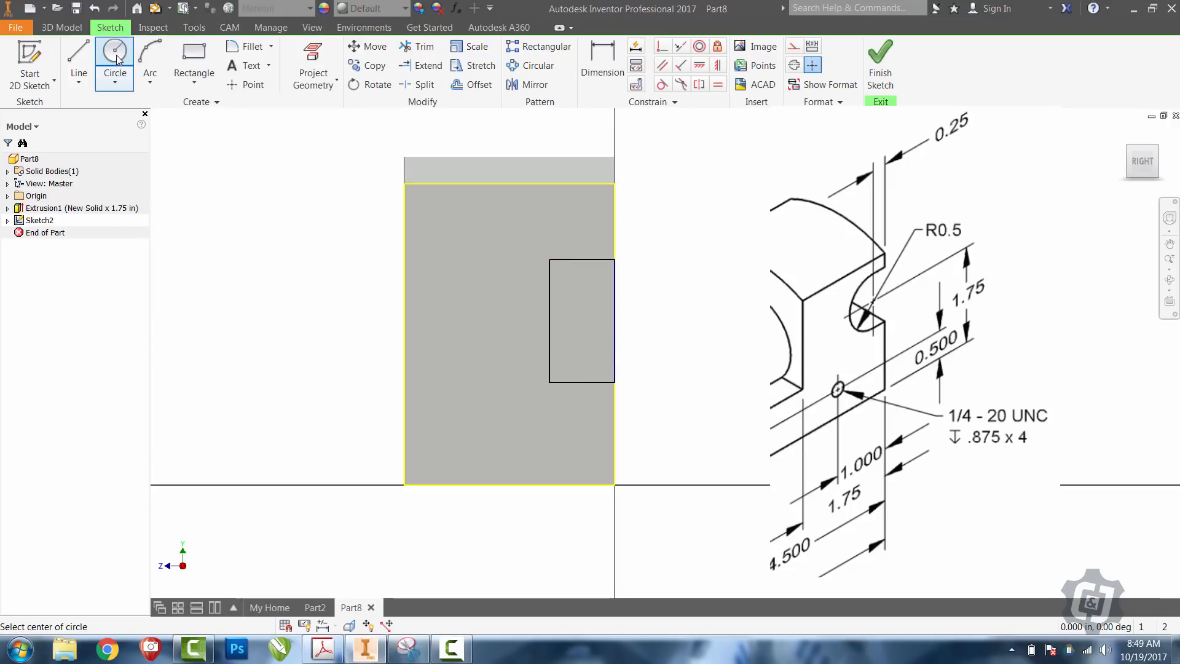
{"action": "left_click", "coordinate": [551, 321]}
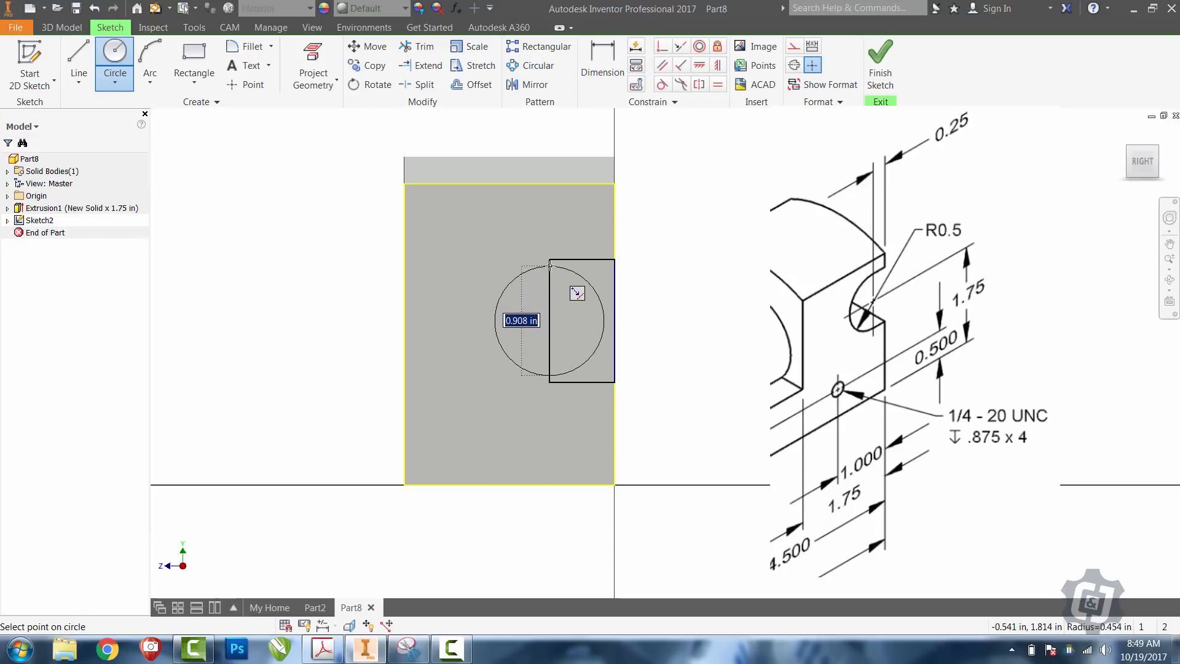
{"action": "left_click", "coordinate": [550, 259]}
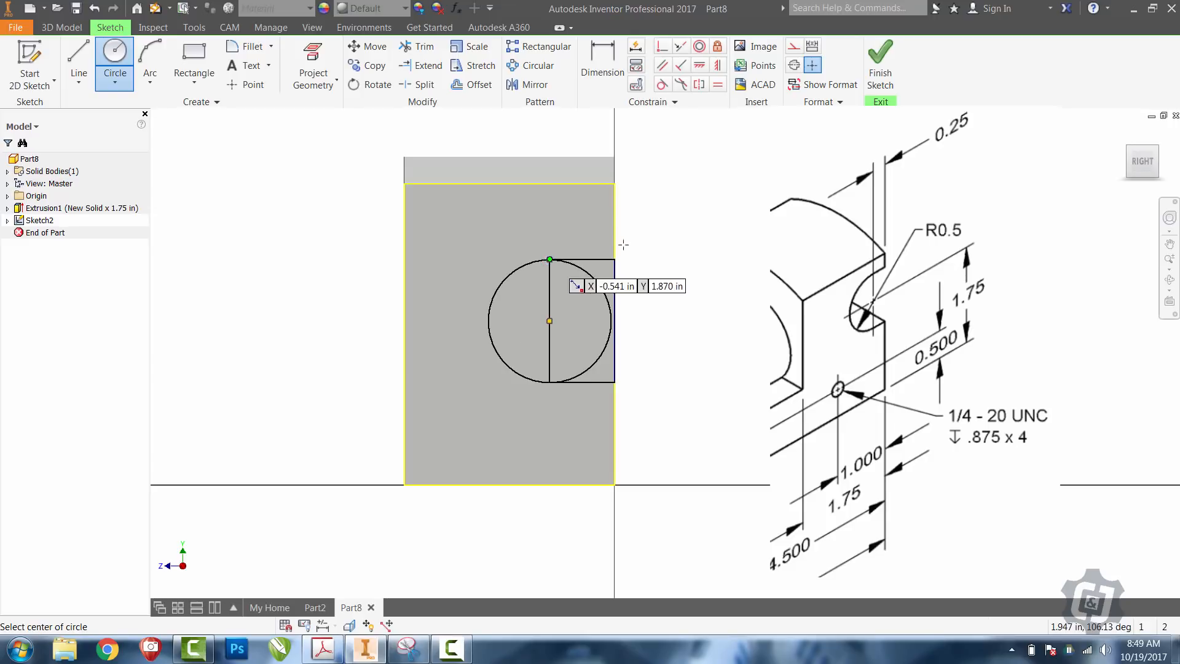
{"action": "right_click", "coordinate": [670, 246]}
{"action": "left_click", "coordinate": [704, 247]}
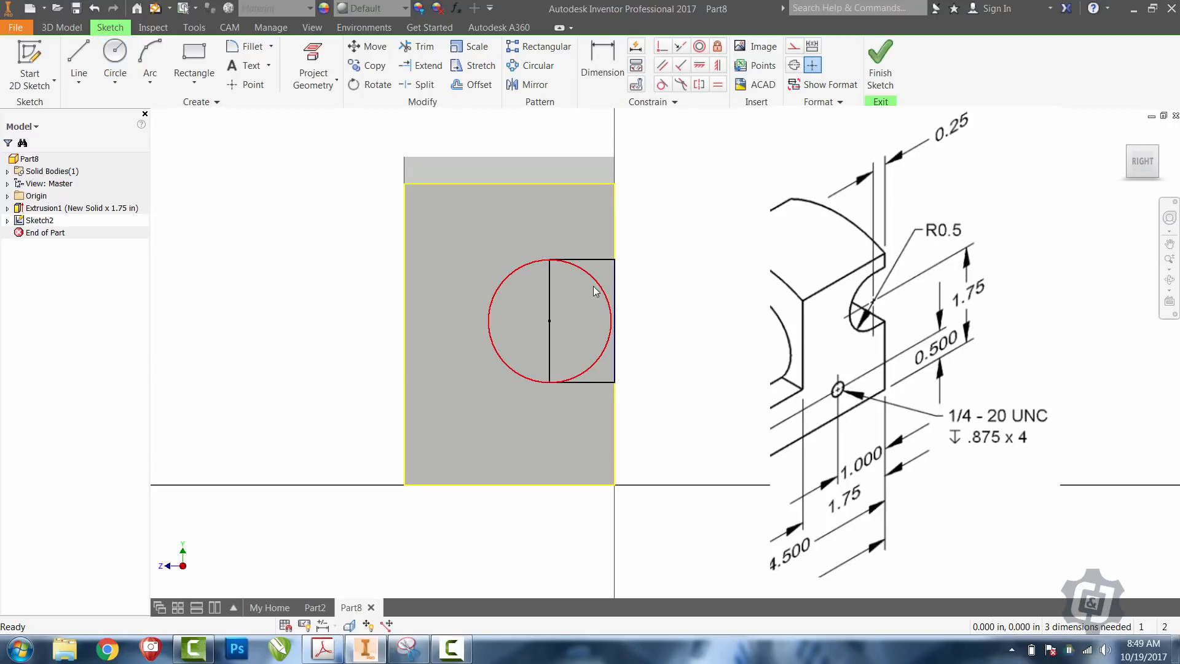
{"action": "left_click", "coordinate": [424, 48]}
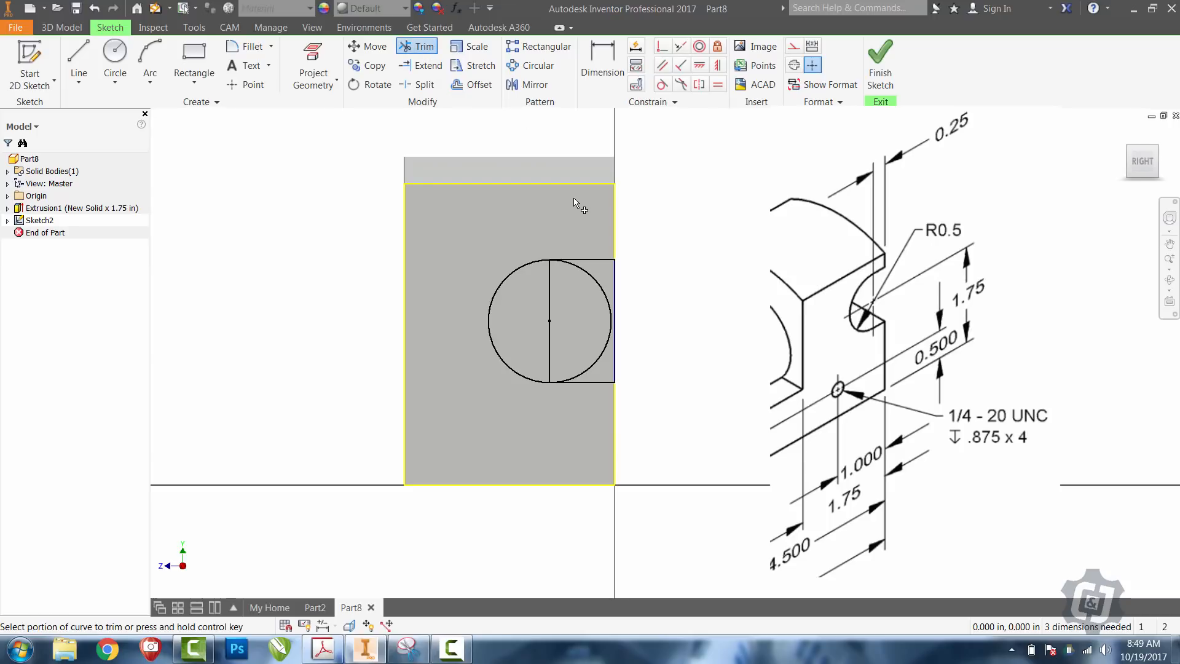
{"action": "left_click", "coordinate": [583, 271]}
Dimension the half-circle arc's radius as 0.5 in
{"action": "left_click", "coordinate": [607, 77]}
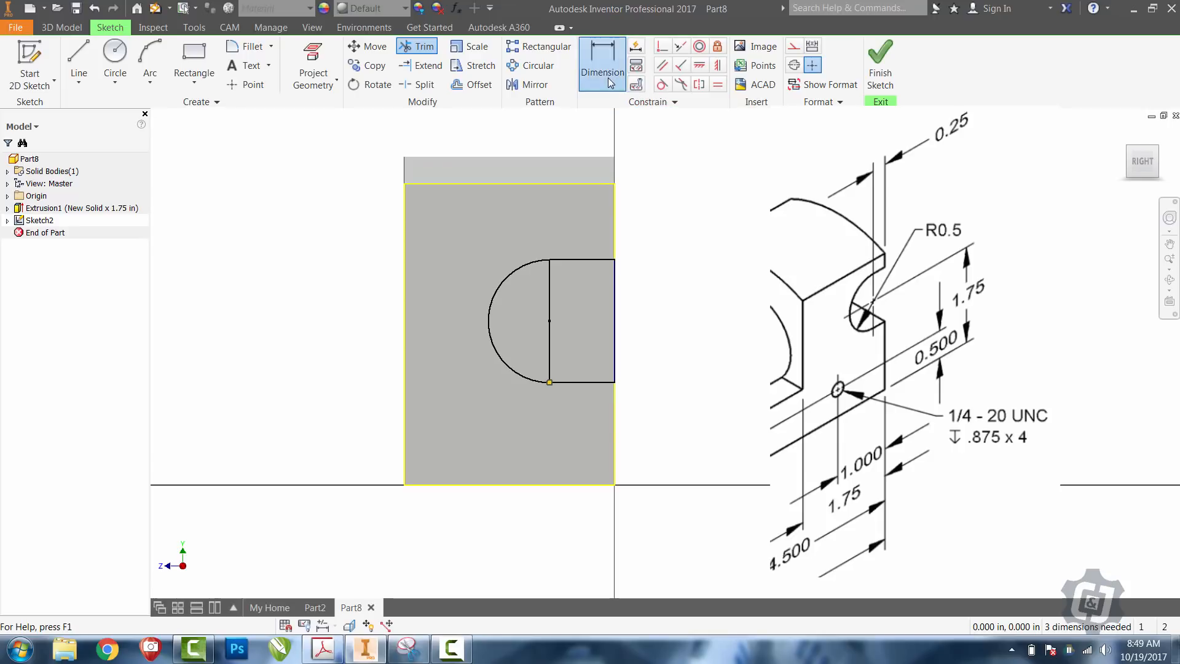
{"action": "left_click", "coordinate": [519, 267]}
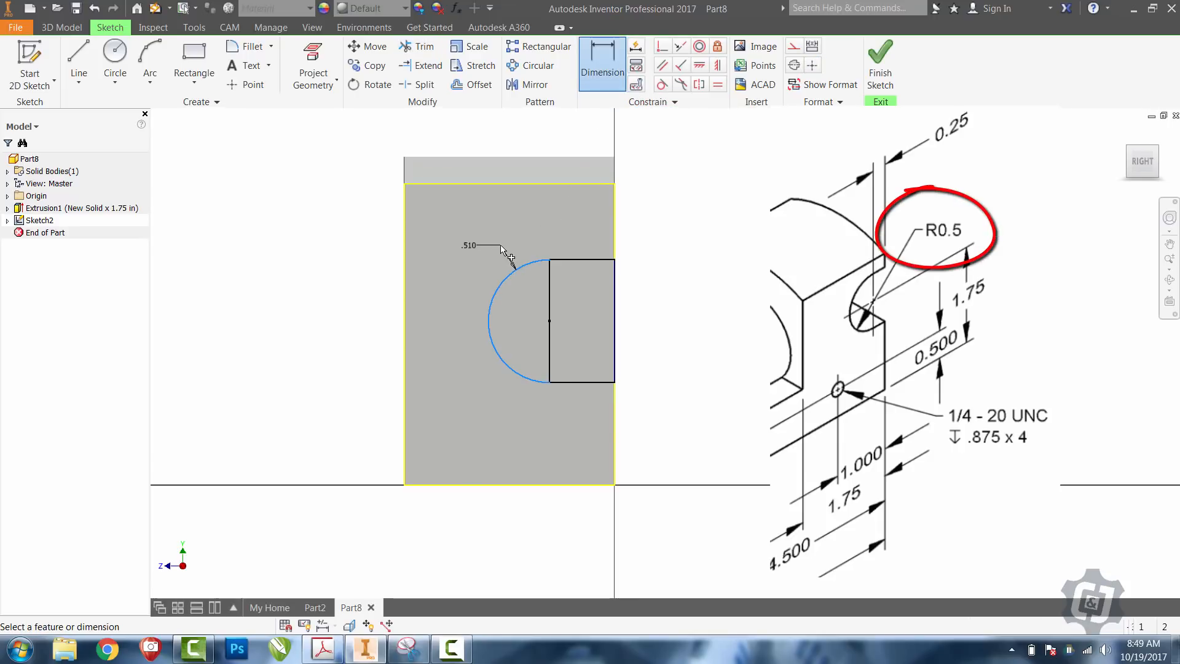
{"action": "left_click", "coordinate": [502, 248]}
{"action": "key", "text": "Return"}
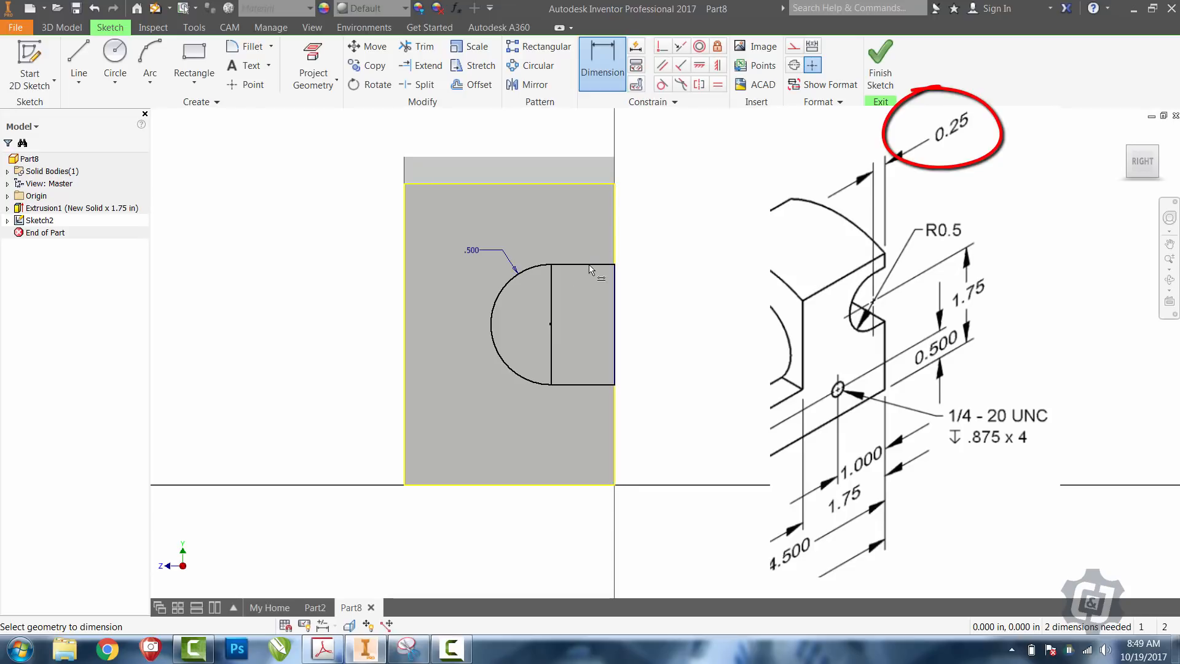
Dimension the rectangle's horizontal width between the arc's center line and the rear edge as 0.25 in
{"action": "left_click", "coordinate": [589, 244]}
{"action": "type", "text": "."}
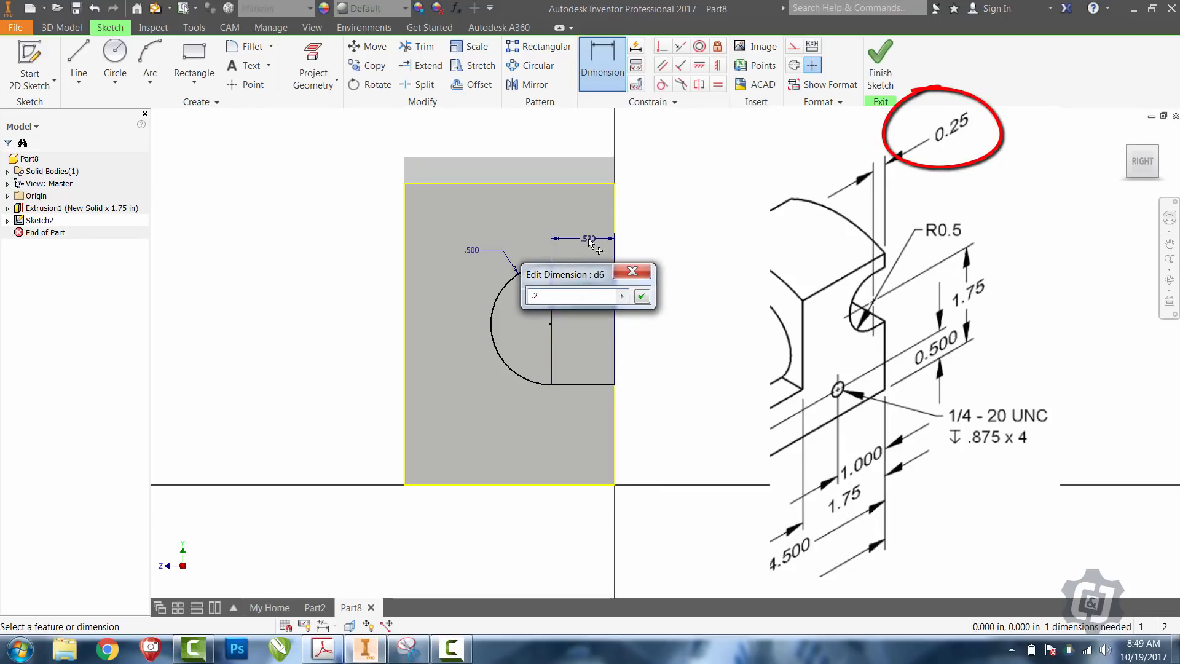
{"action": "type", "text": "25"}
{"action": "key", "text": "Return"}
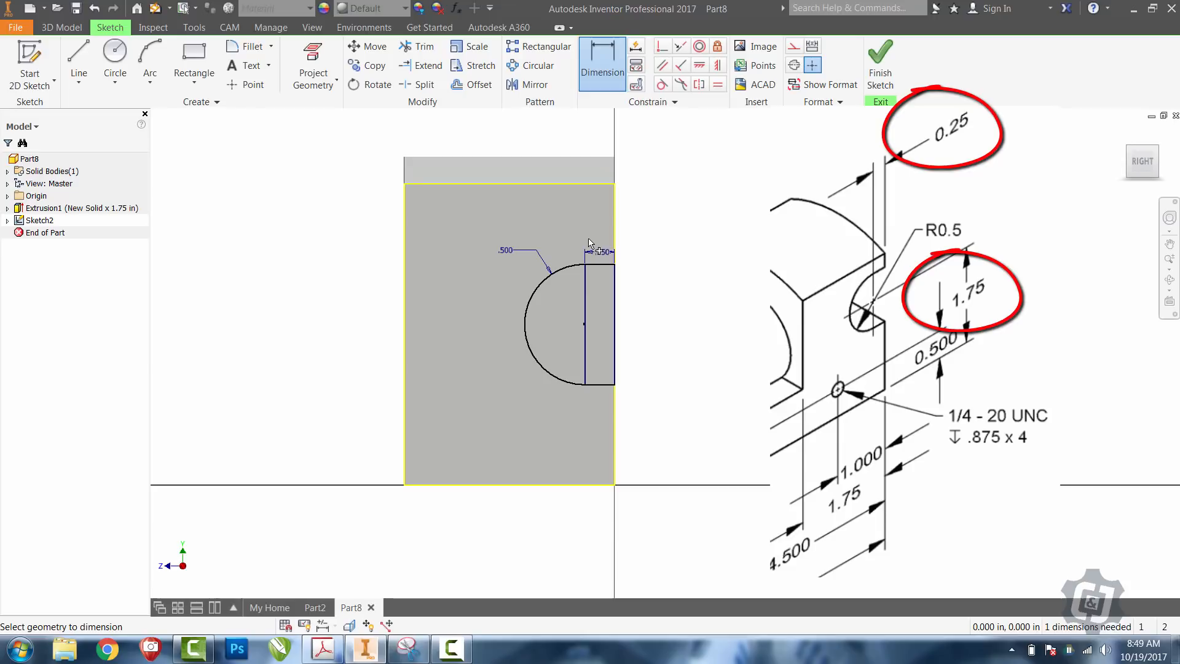
Dimension the arc's center point 1.75 in above the face's bottom edge and finish the sketch
{"action": "left_click", "coordinate": [610, 486]}
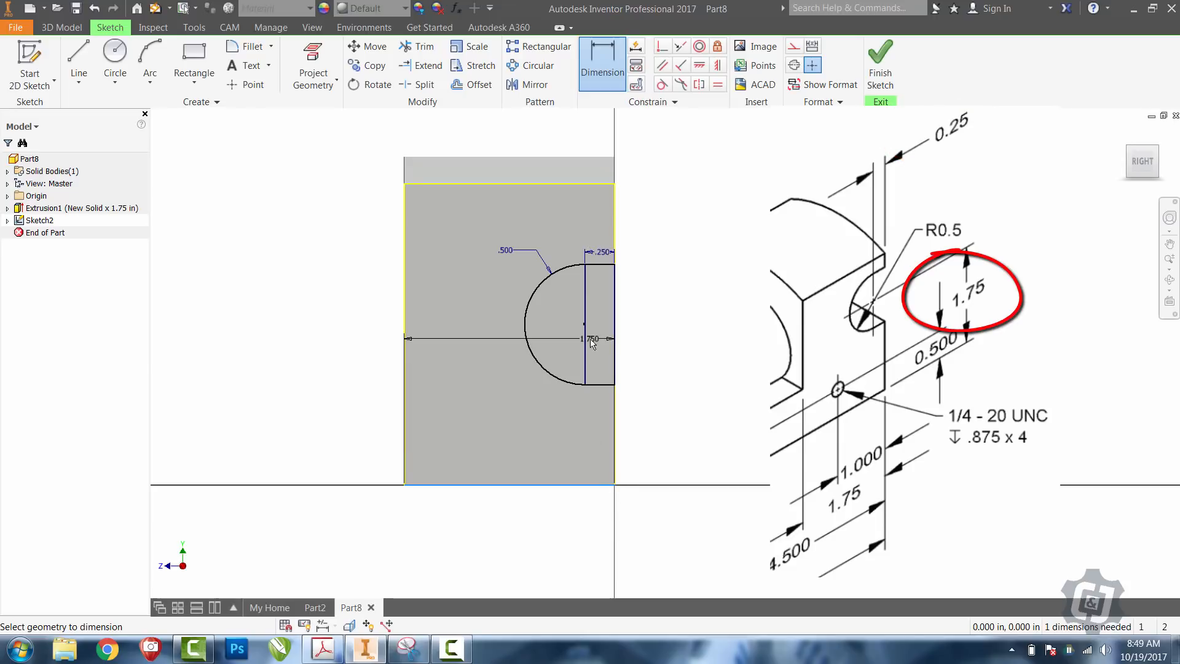
{"action": "left_click", "coordinate": [586, 324]}
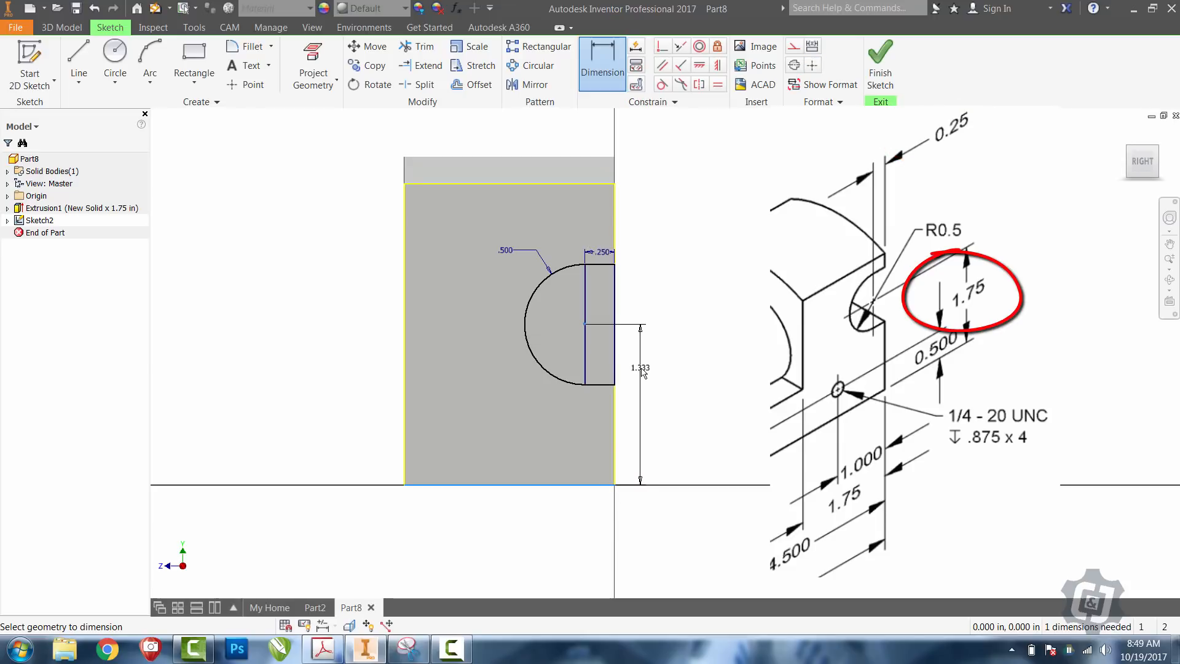
{"action": "left_click", "coordinate": [643, 372]}
{"action": "type", "text": "1.3325000"}
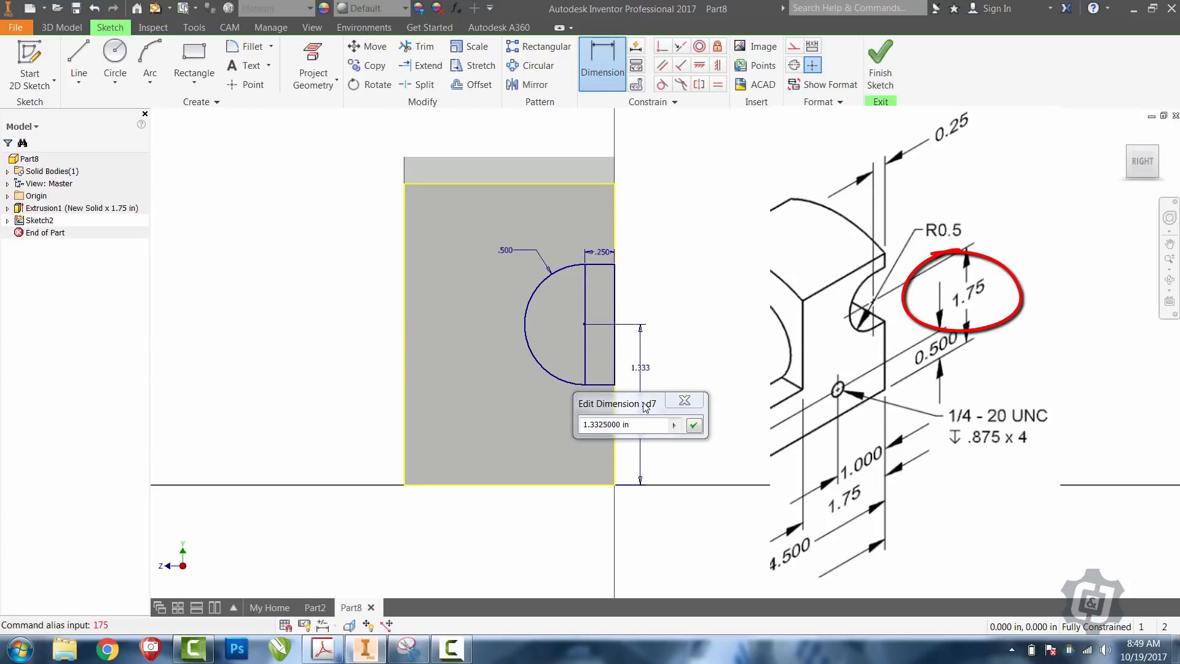
{"action": "type", "text": "1.7"}
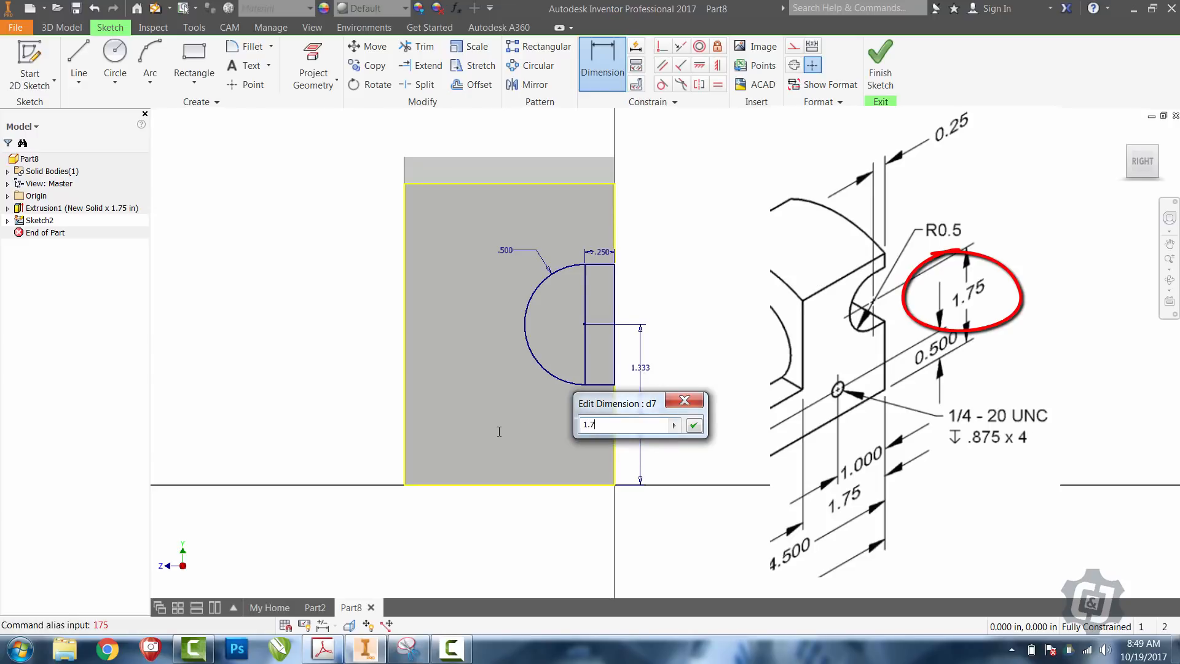
{"action": "type", "text": "5"}
{"action": "key", "text": "Return"}
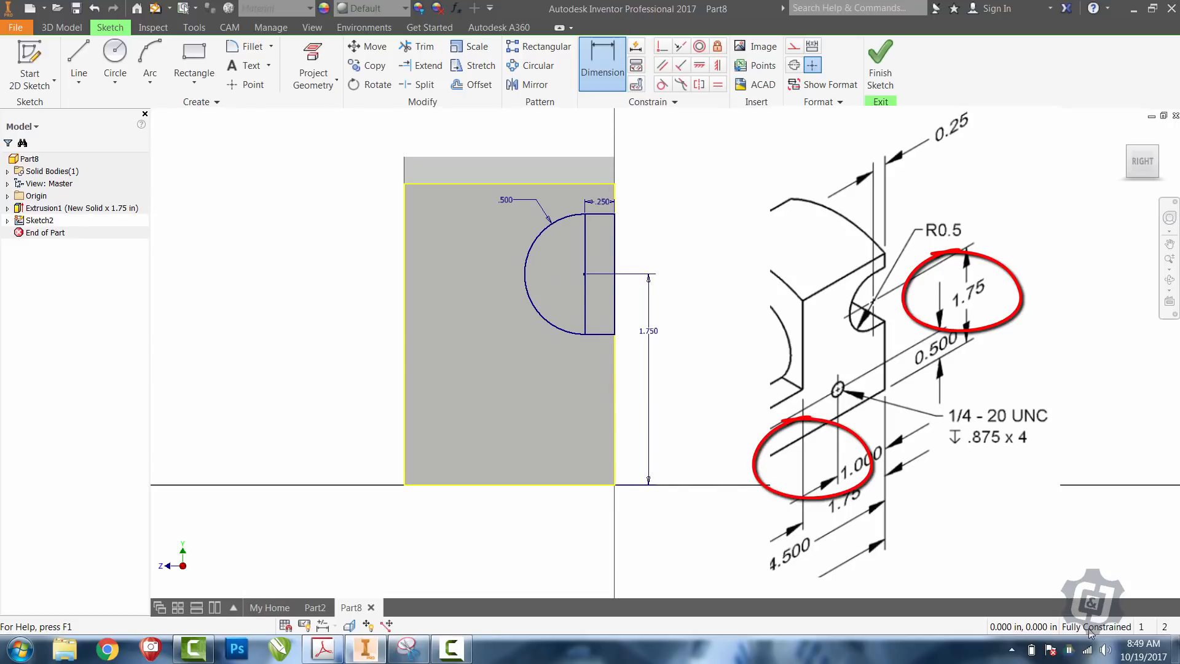
{"action": "left_click", "coordinate": [885, 69]}
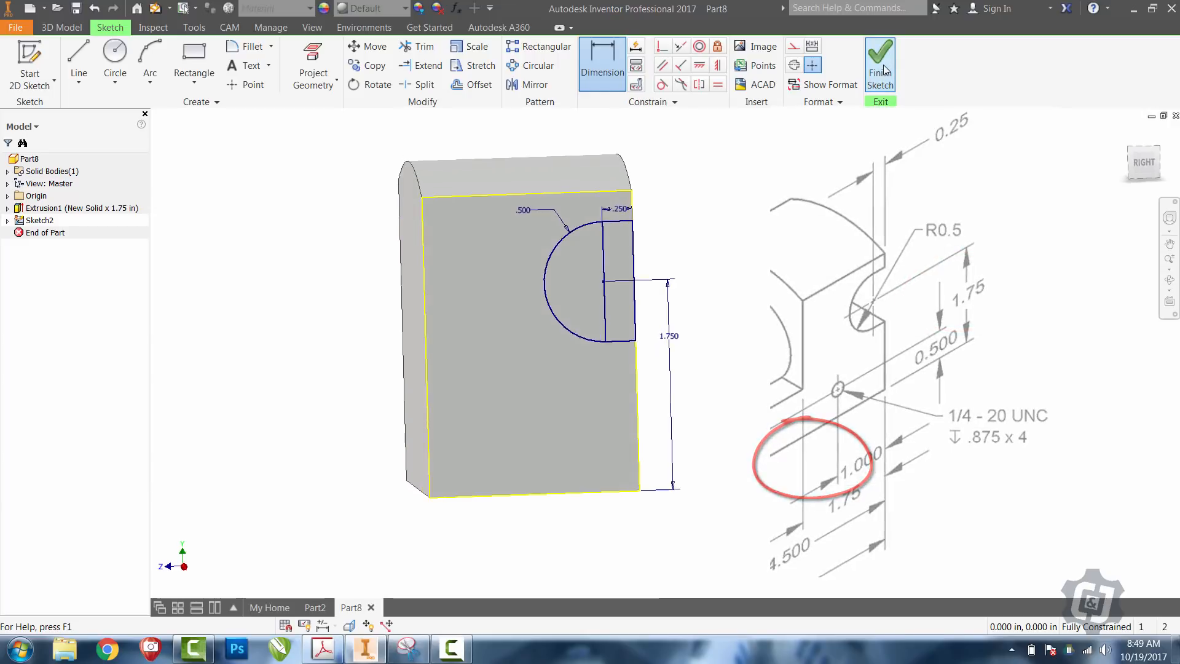
Extrude the half-circle and rectangle regions as a cut through the whole block, using the All extent
{"action": "left_click", "coordinate": [79, 62]}
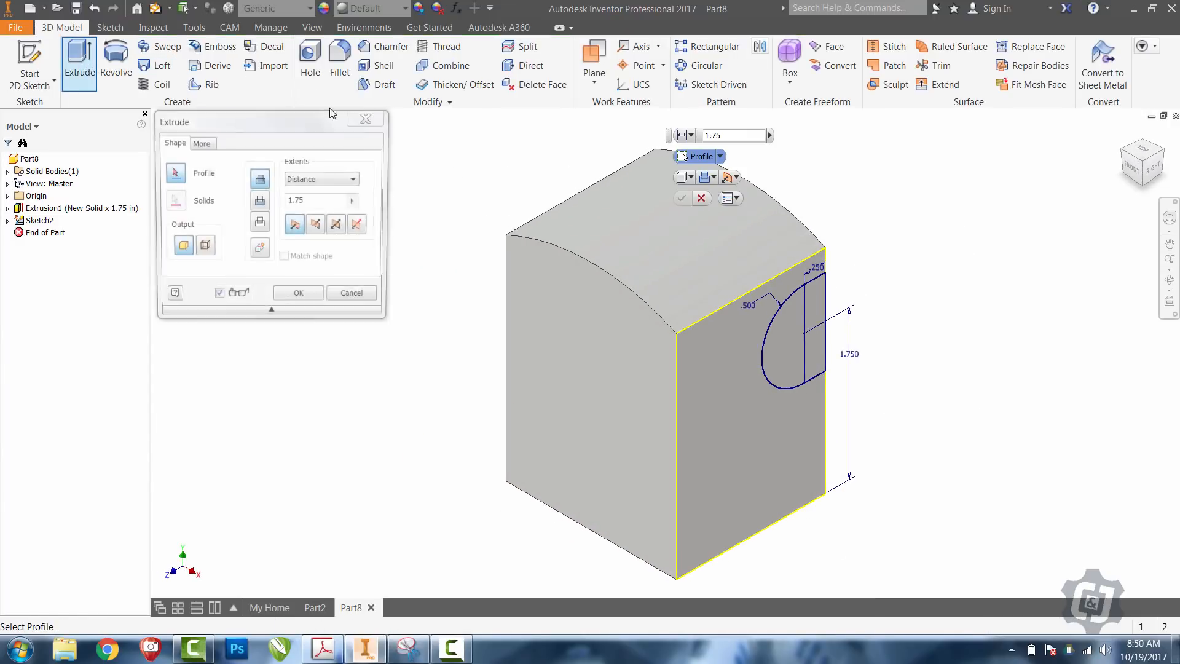
{"action": "left_click", "coordinate": [780, 336]}
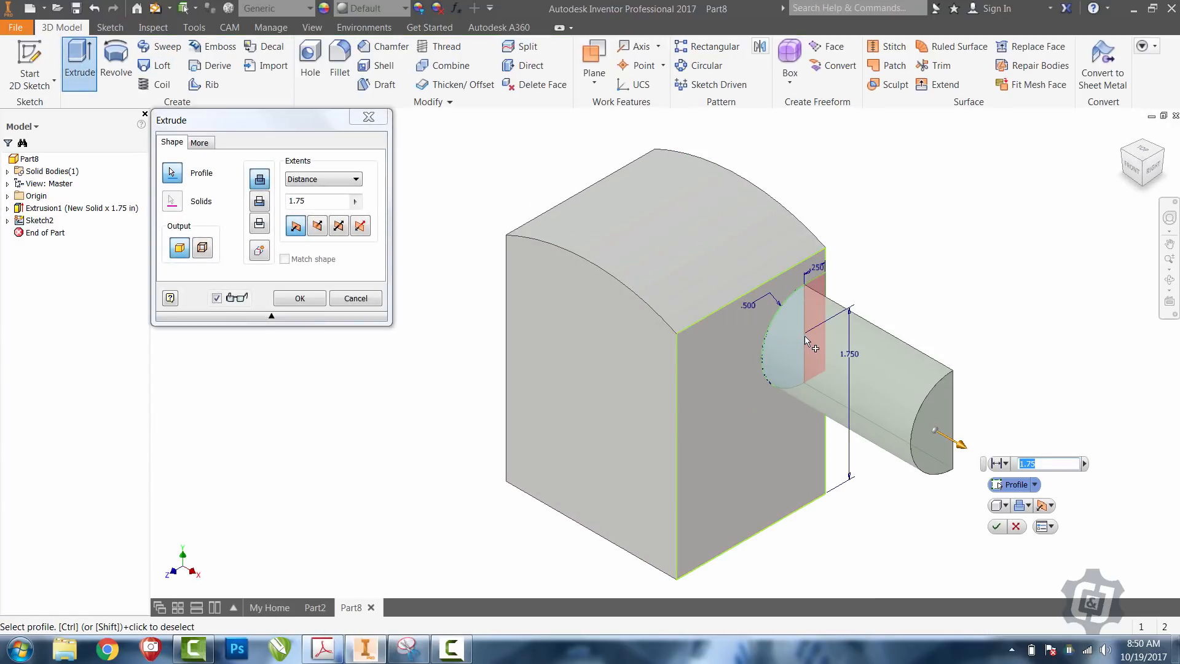
{"action": "left_click", "coordinate": [263, 206]}
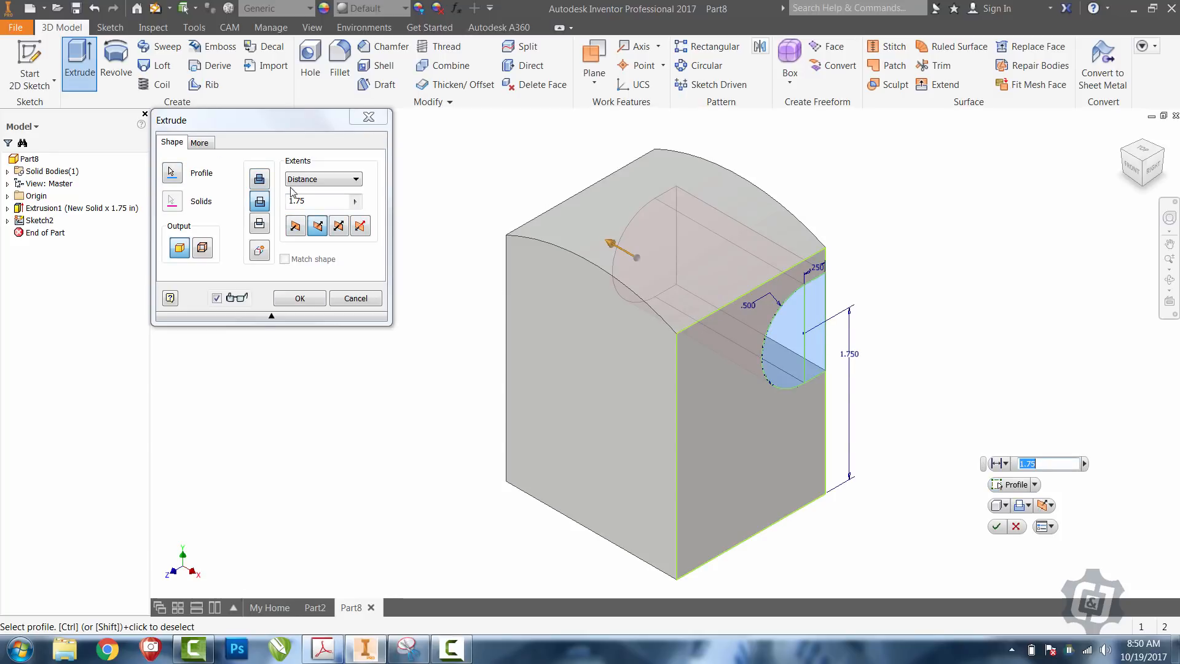
{"action": "left_click", "coordinate": [305, 178]}
{"action": "left_click", "coordinate": [291, 232]}
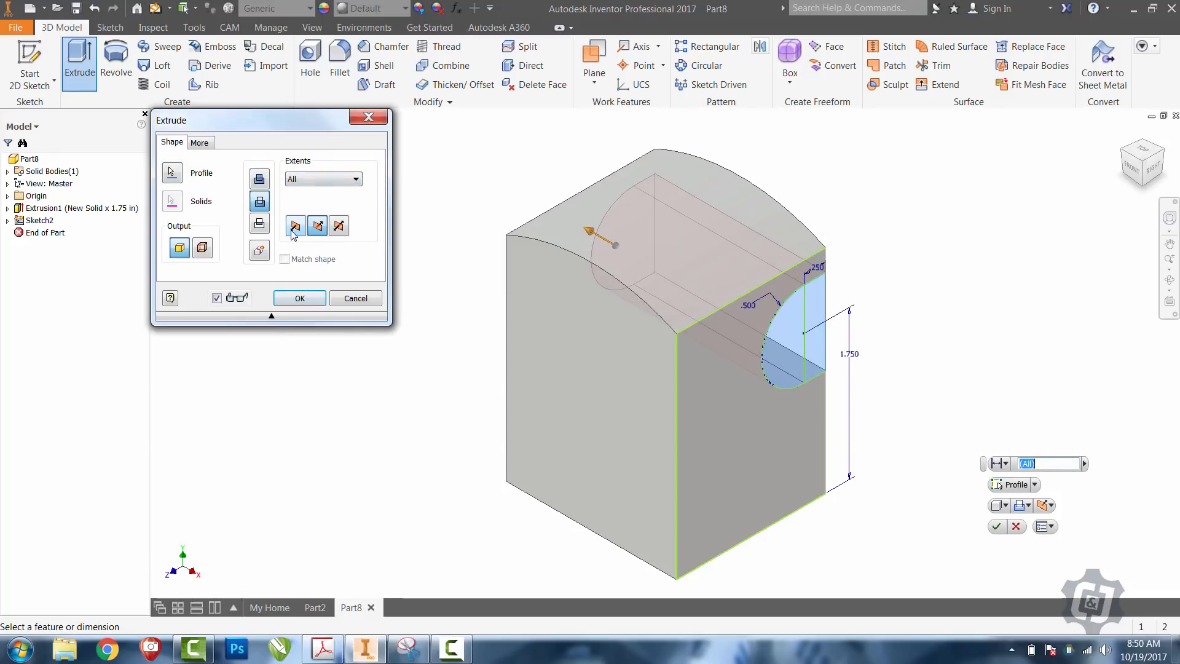
{"action": "left_click", "coordinate": [291, 298]}
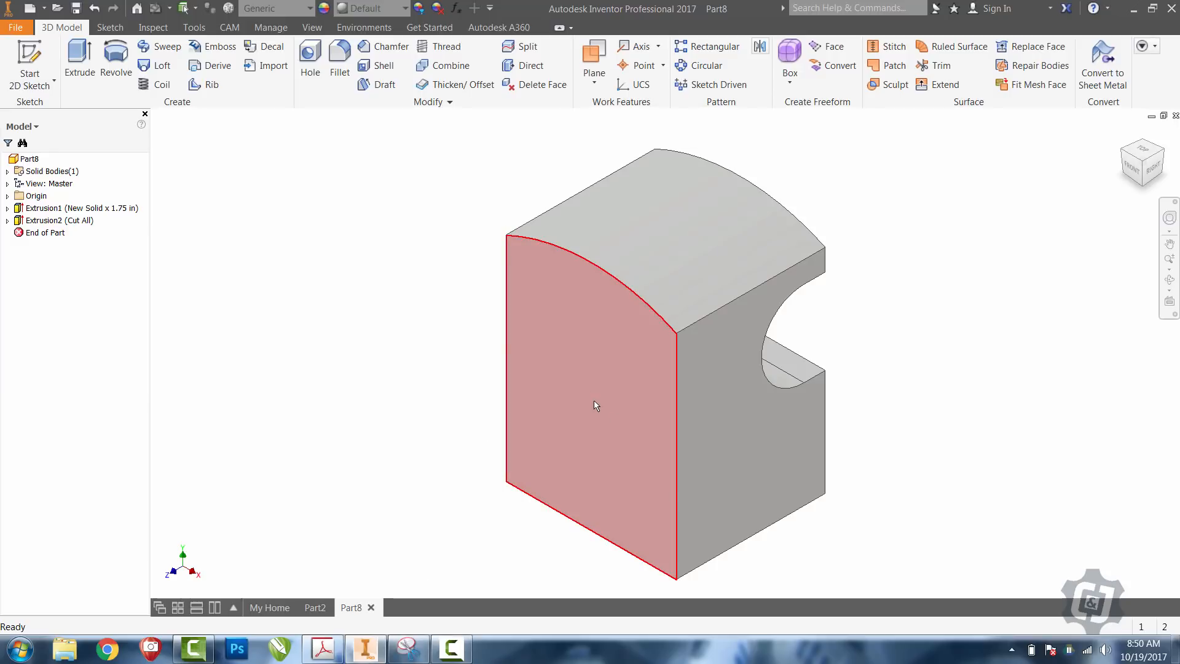
Start a sketch on the block's arched front face and project the face's outline into it
{"action": "left_click", "coordinate": [30, 62]}
{"action": "left_click", "coordinate": [567, 350]}
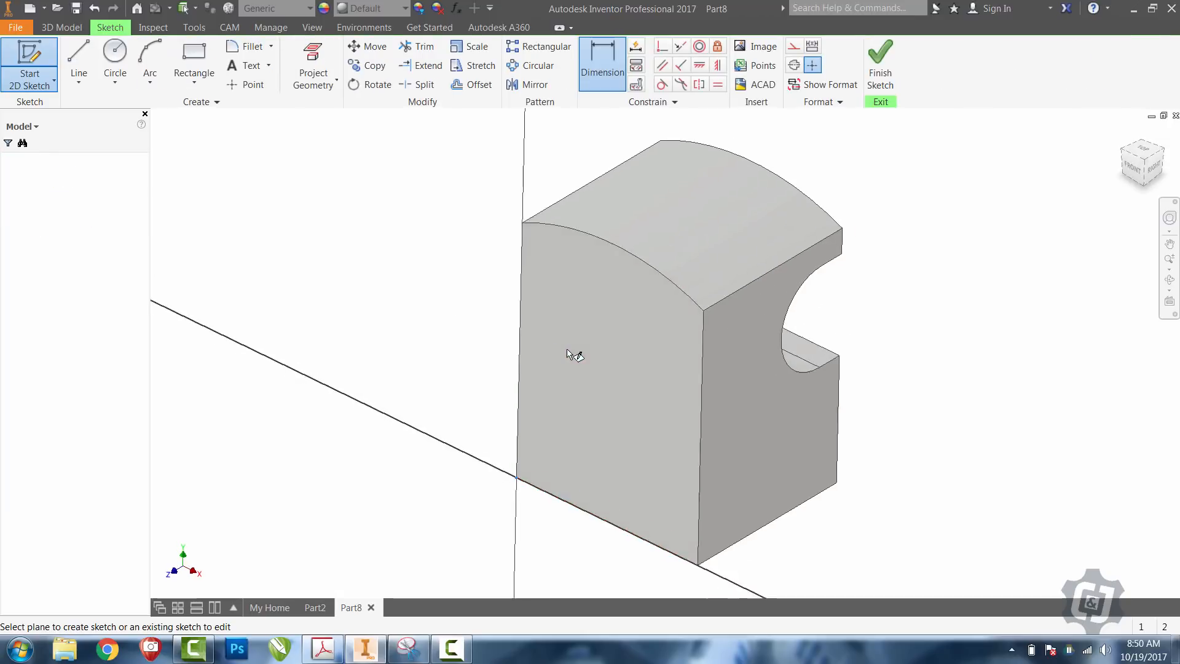
{"action": "left_click", "coordinate": [1170, 244]}
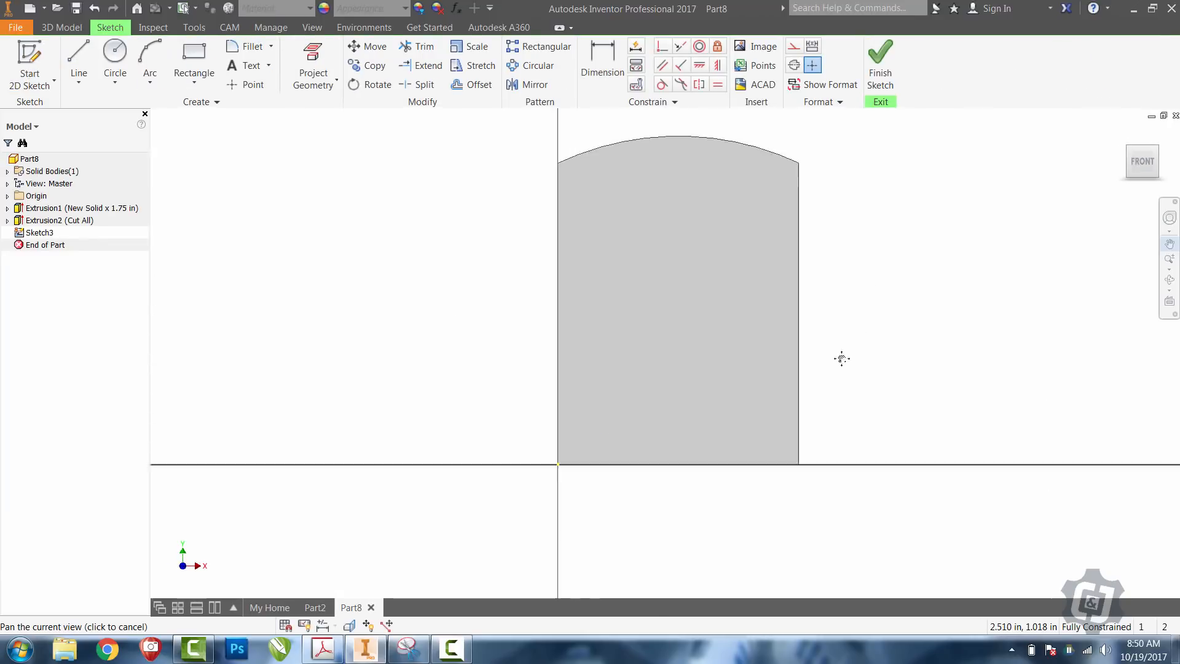
{"action": "left_click_drag", "start_coordinate": [842, 359], "coordinate": [801, 387]}
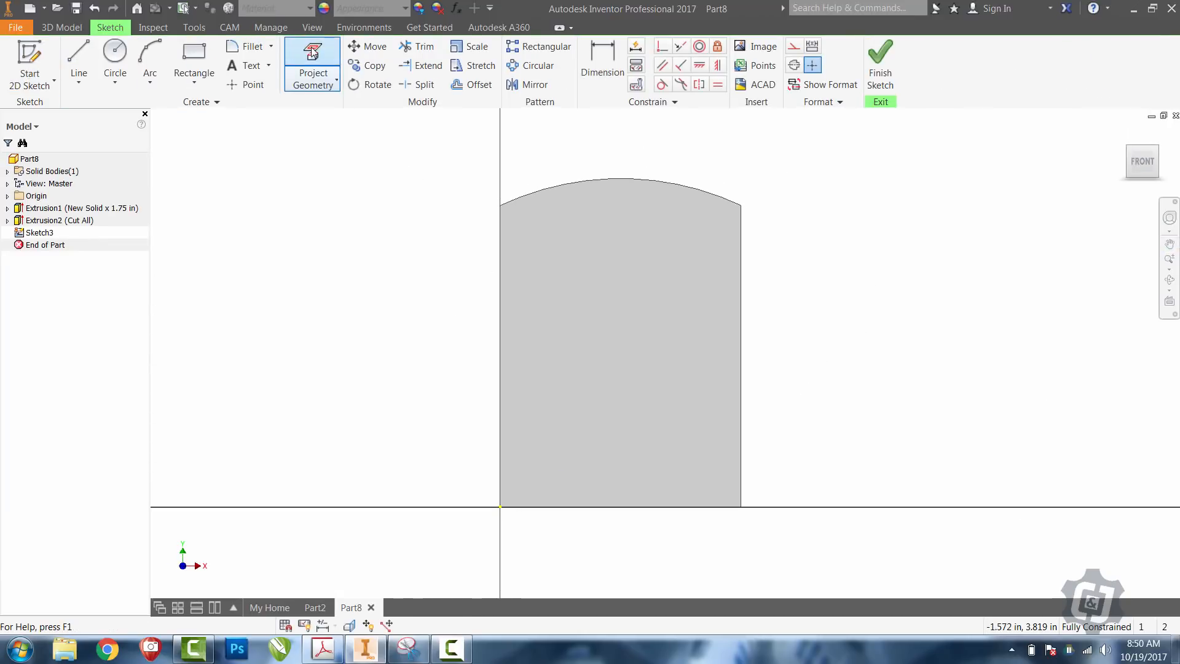
{"action": "left_click", "coordinate": [314, 52]}
{"action": "left_click", "coordinate": [562, 320]}
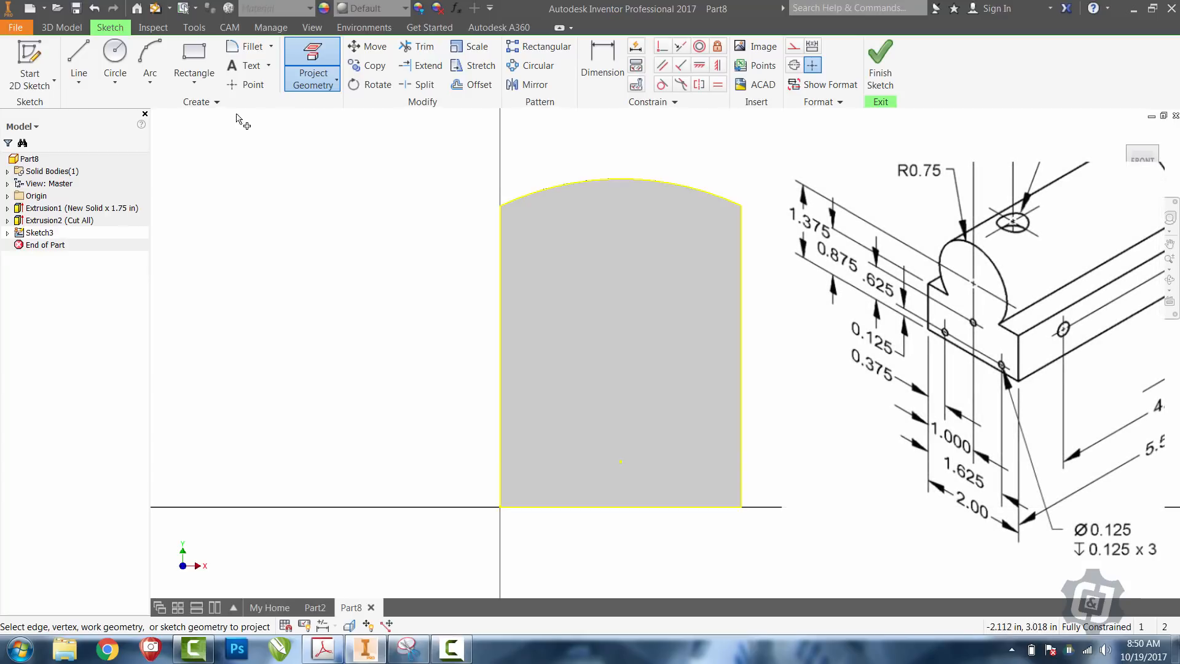
Sketch a full-width rectangle about 0.76 in tall from the origin corner along the face's bottom edge
{"action": "left_click", "coordinate": [184, 57]}
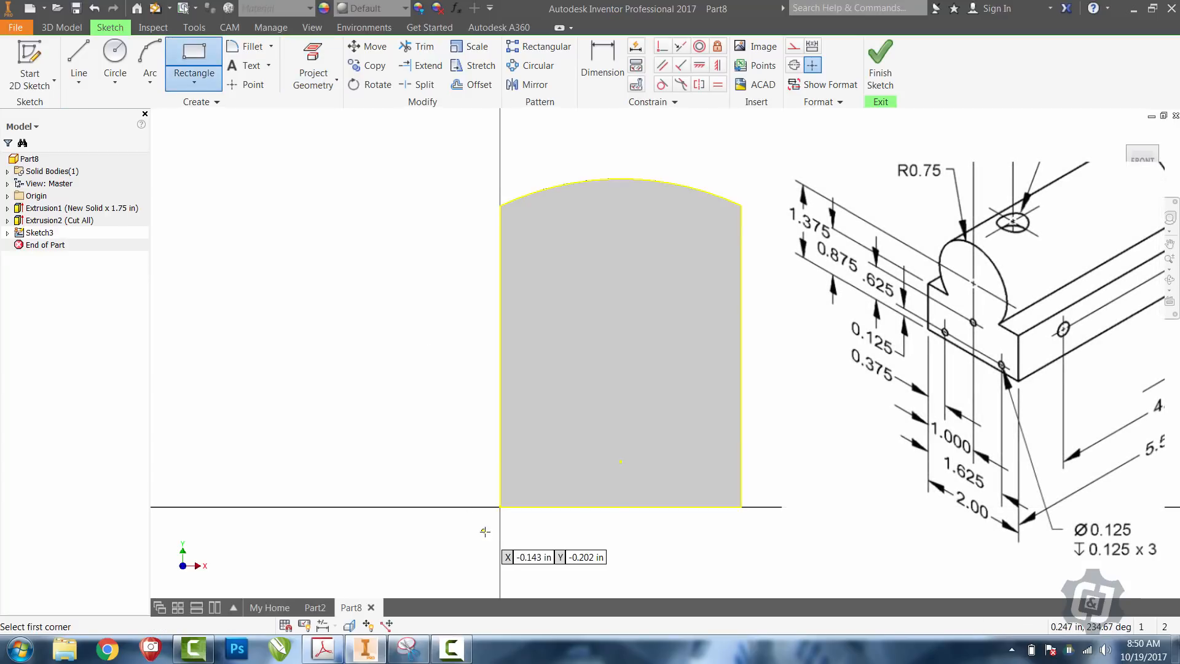
{"action": "left_click", "coordinate": [500, 507]}
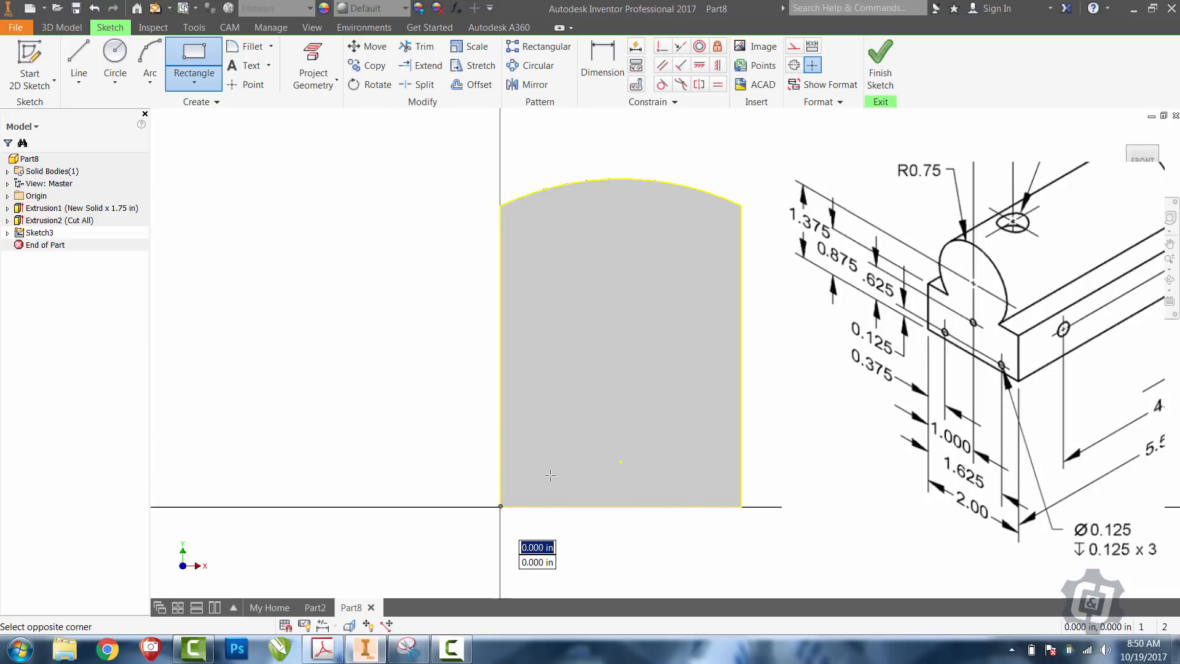
{"action": "left_click", "coordinate": [741, 414]}
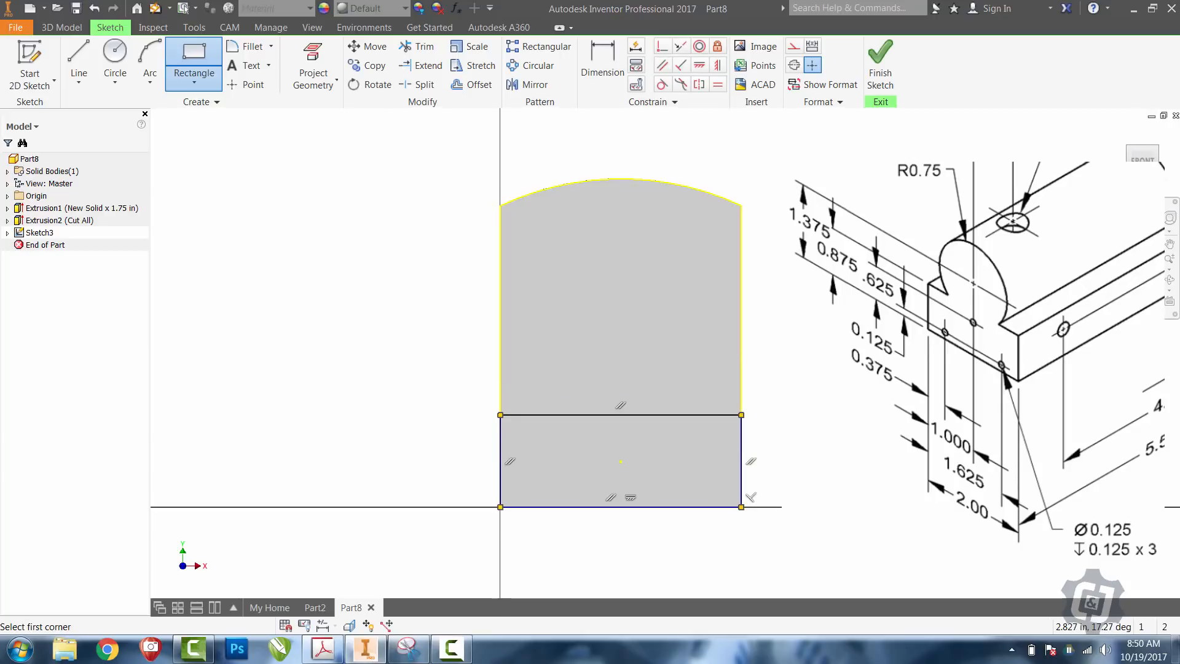
Sketch a circle of about 0.94 in radius centered above the rectangle and trim its portion below the rectangle's top edge
{"action": "left_click", "coordinate": [115, 62]}
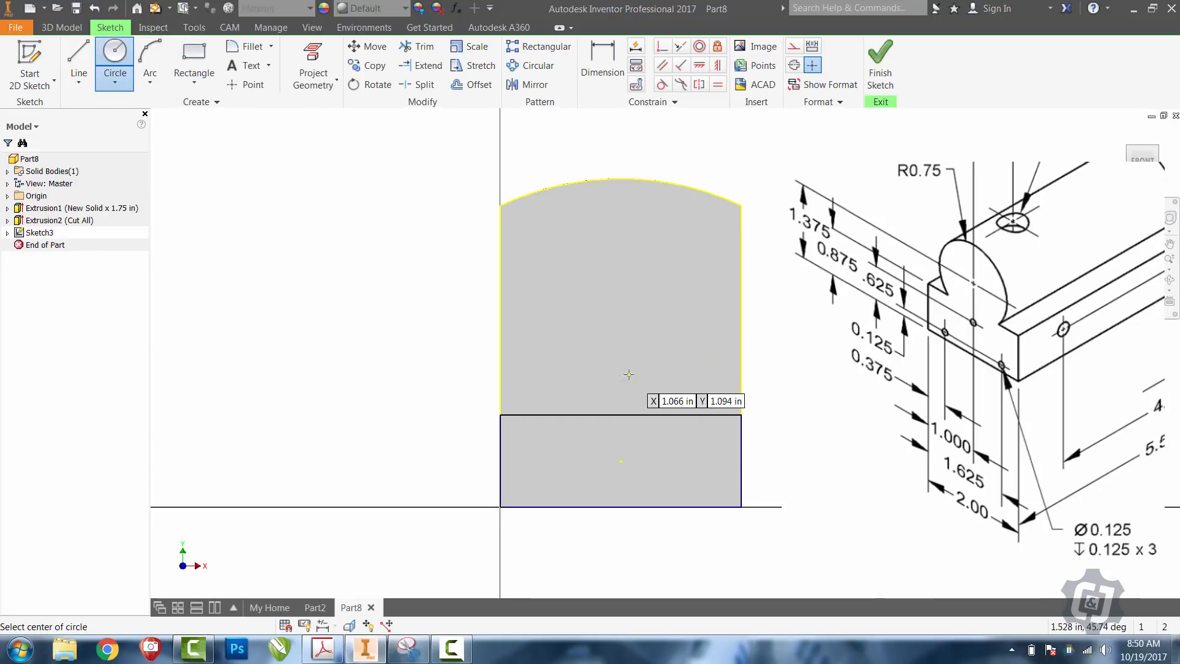
{"action": "left_click", "coordinate": [622, 313]}
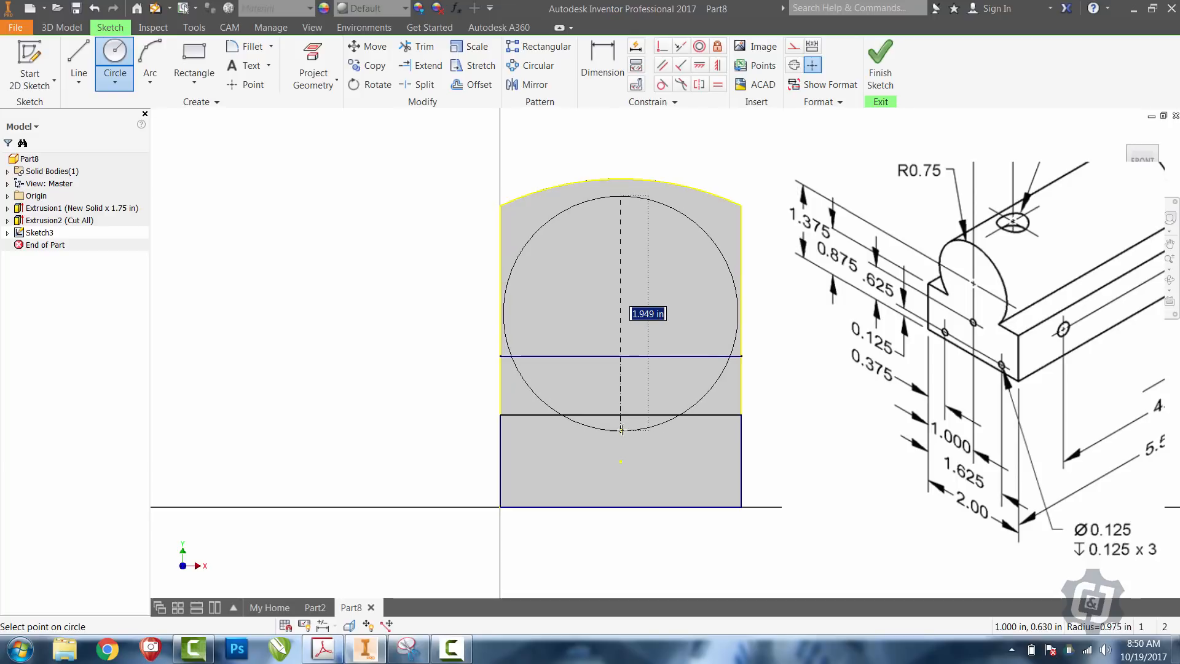
{"action": "left_click", "coordinate": [622, 428]}
{"action": "right_click", "coordinate": [818, 350]}
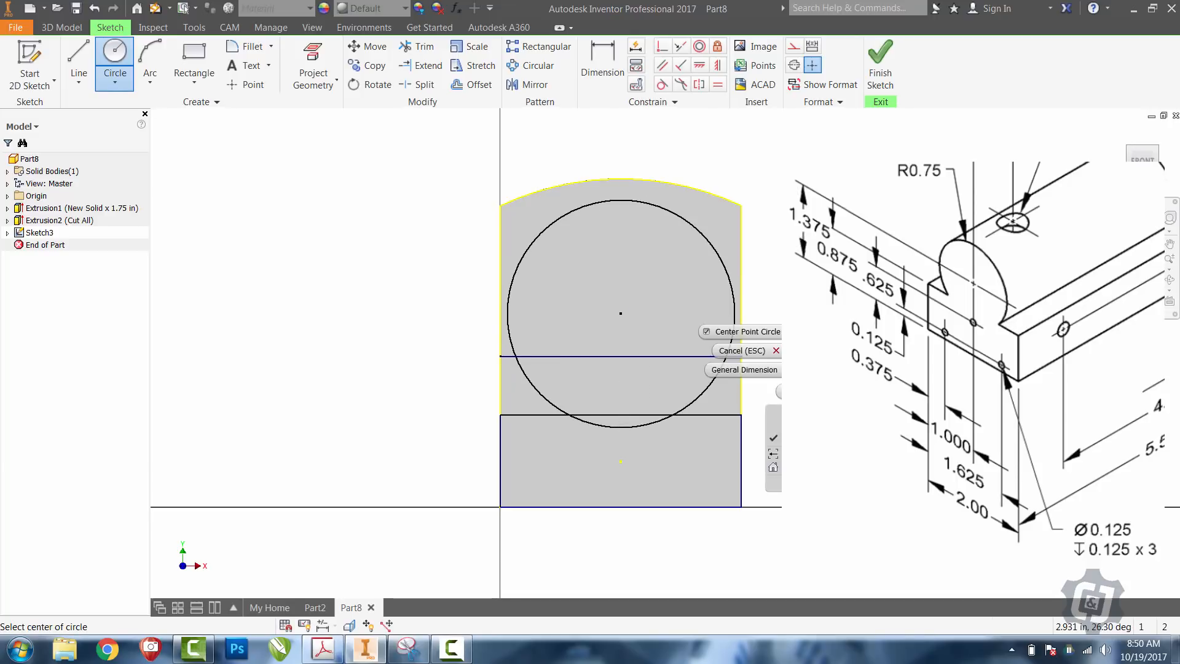
{"action": "left_click", "coordinate": [866, 349]}
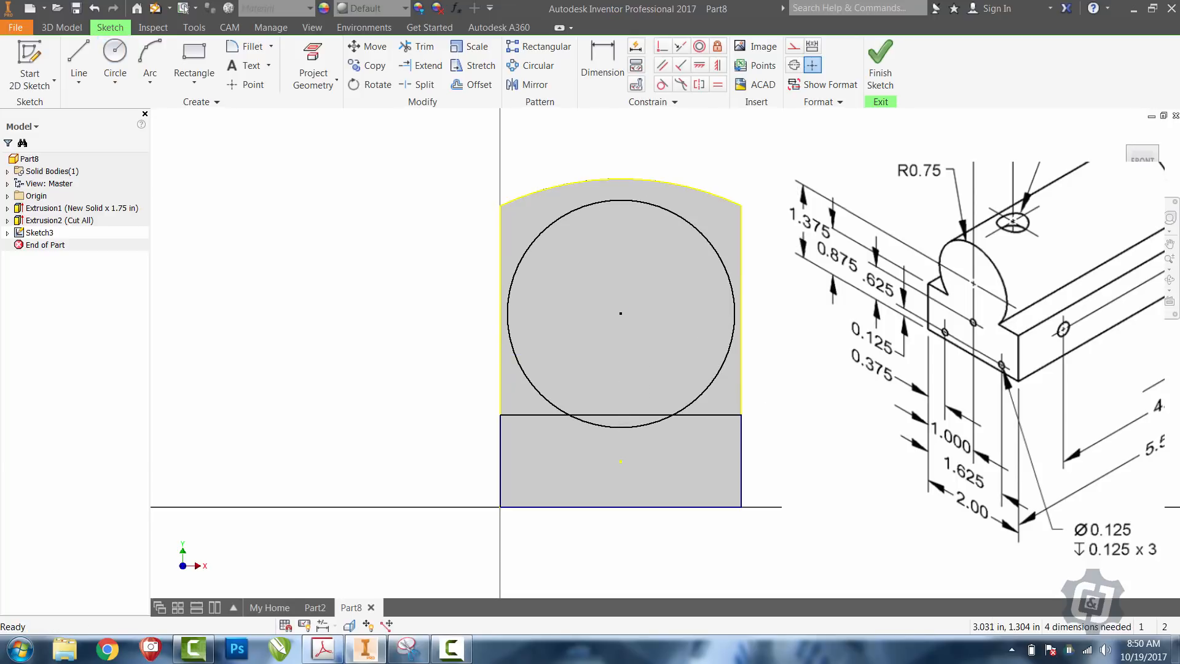
{"action": "left_click", "coordinate": [417, 46]}
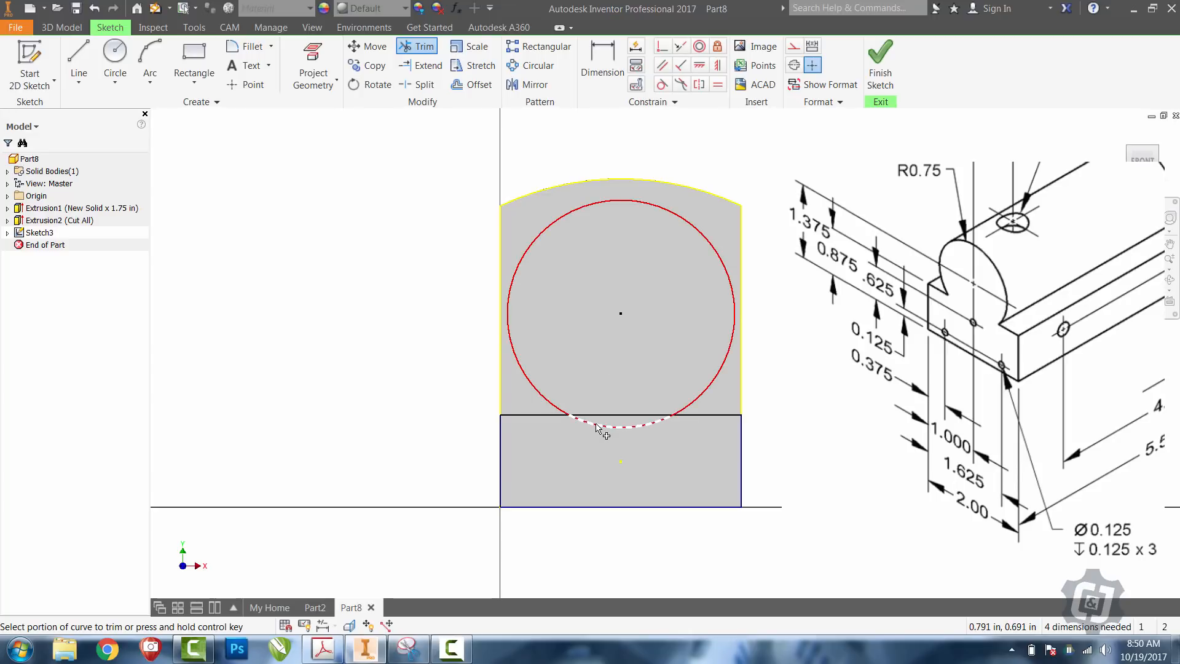
{"action": "left_click", "coordinate": [610, 426]}
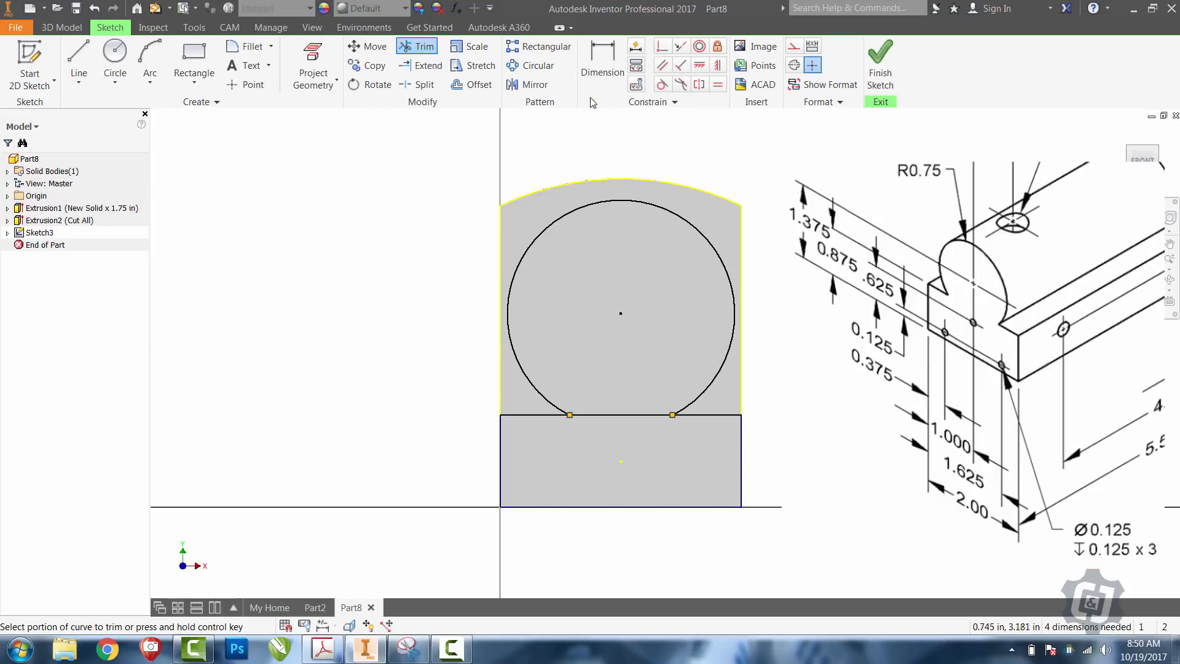
Dimension the trimmed circle's radius as 0.75 in
{"action": "key", "text": "d"}
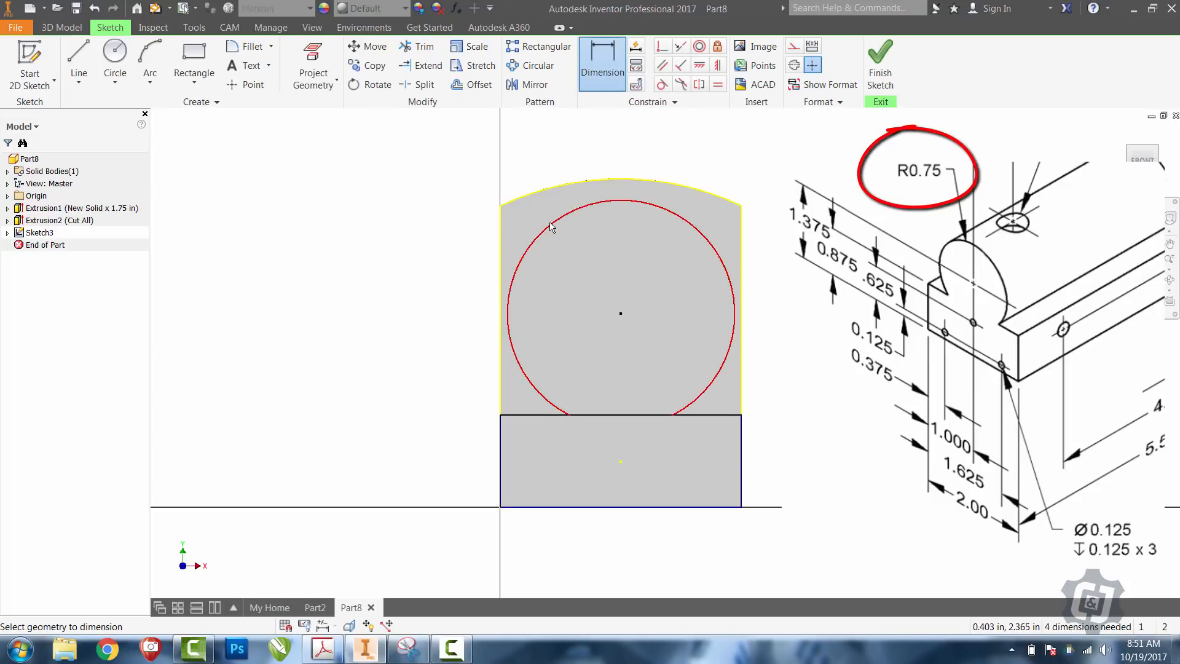
{"action": "left_click", "coordinate": [544, 225]}
{"action": "left_click", "coordinate": [542, 223]}
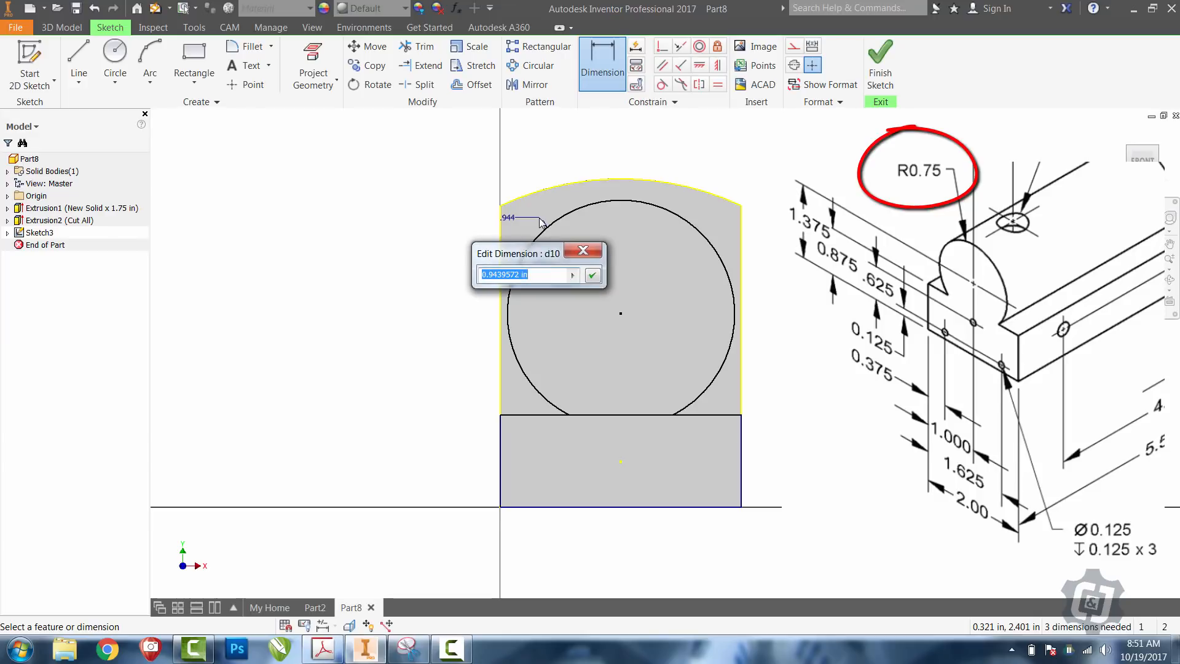
{"action": "type", "text": ".75"}
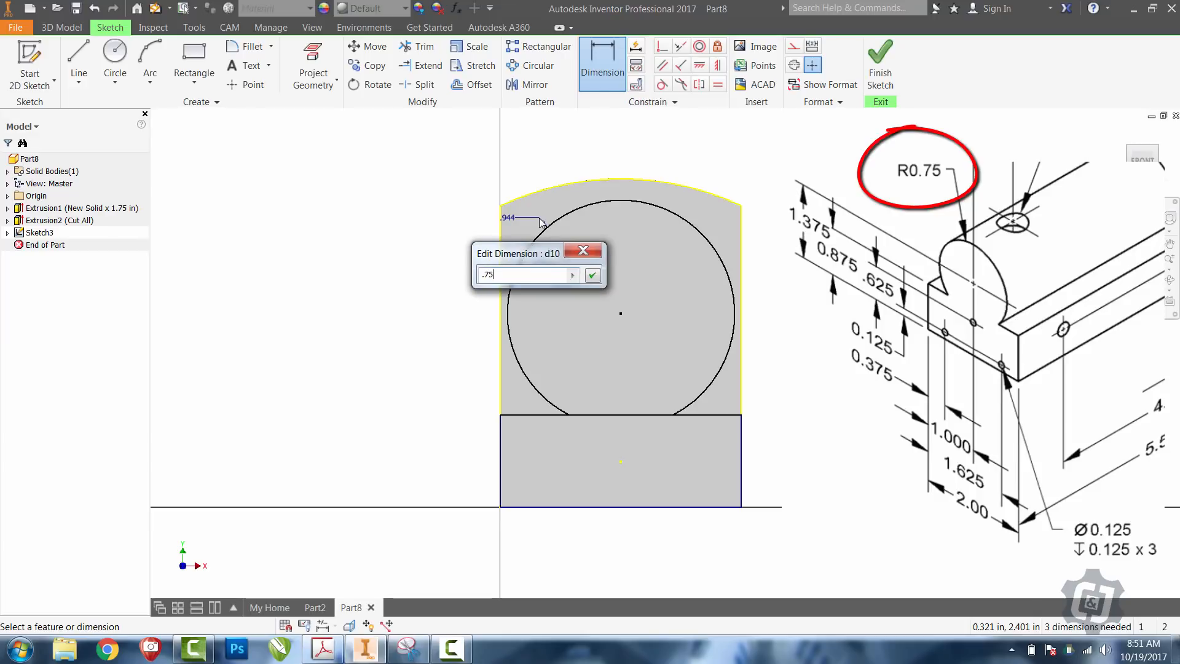
{"action": "key", "text": "Return"}
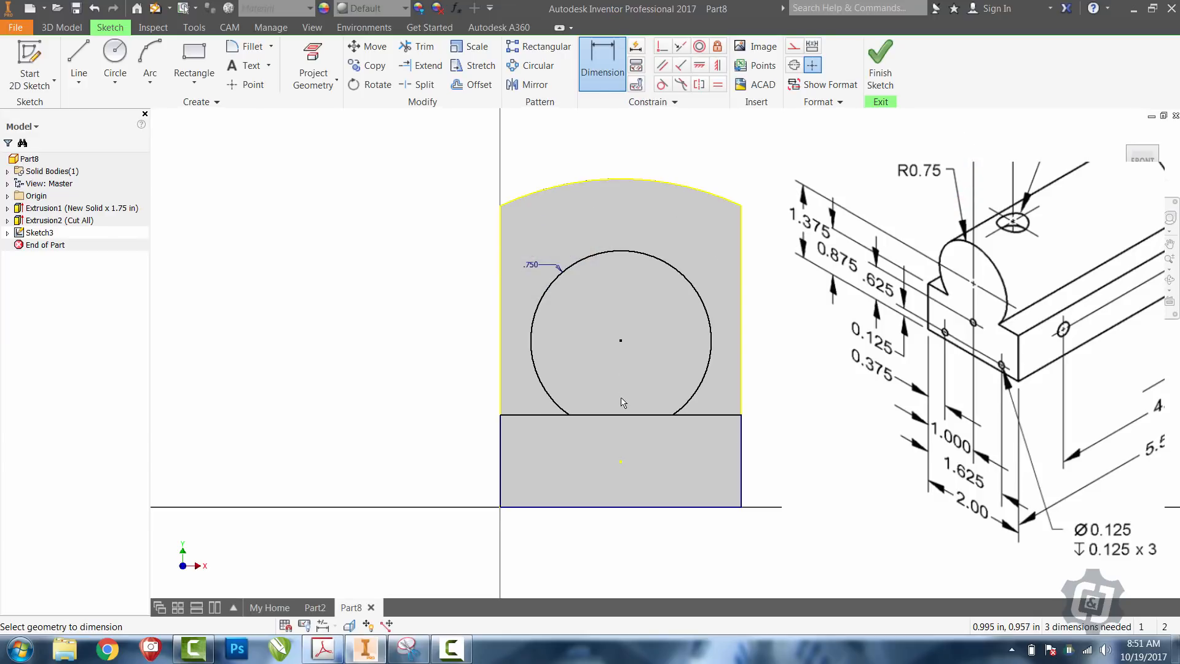
Dimension the arc's center point horizontally 1.000 in from the face's left vertical edge
{"action": "left_click", "coordinate": [502, 473]}
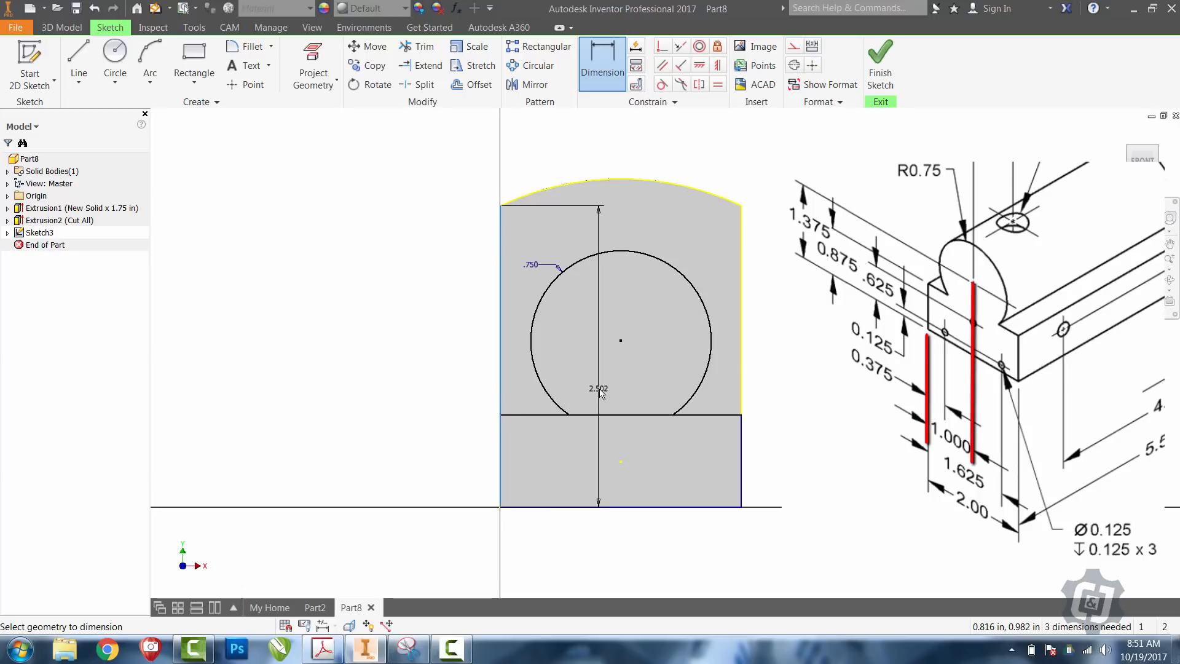
{"action": "left_click", "coordinate": [620, 340]}
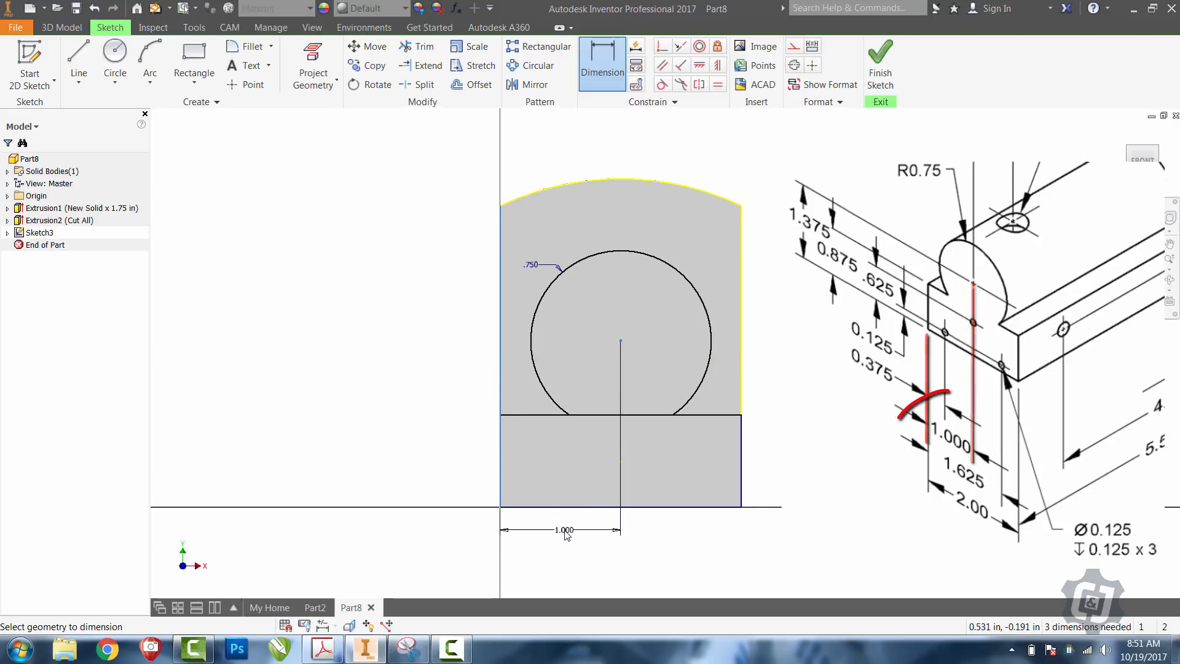
{"action": "left_click", "coordinate": [566, 532]}
{"action": "key", "text": "Return"}
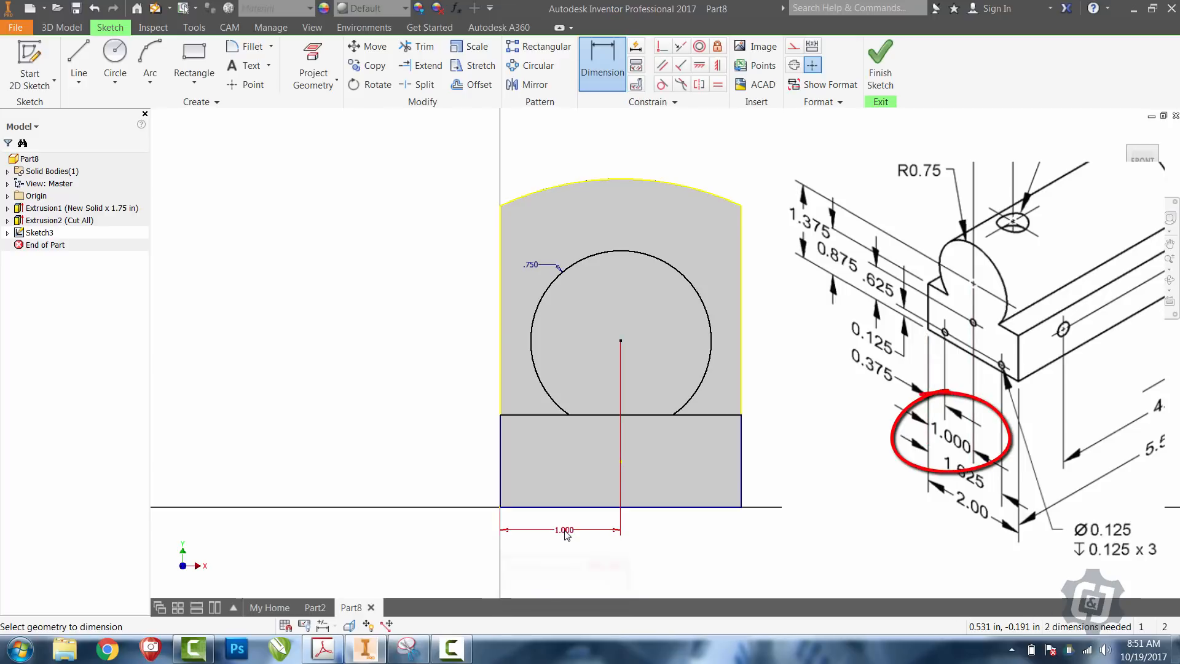
Dimension the arc's center point 1.375 in above the face's bottom edge
{"action": "left_click", "coordinate": [600, 508]}
{"action": "left_click", "coordinate": [621, 342]}
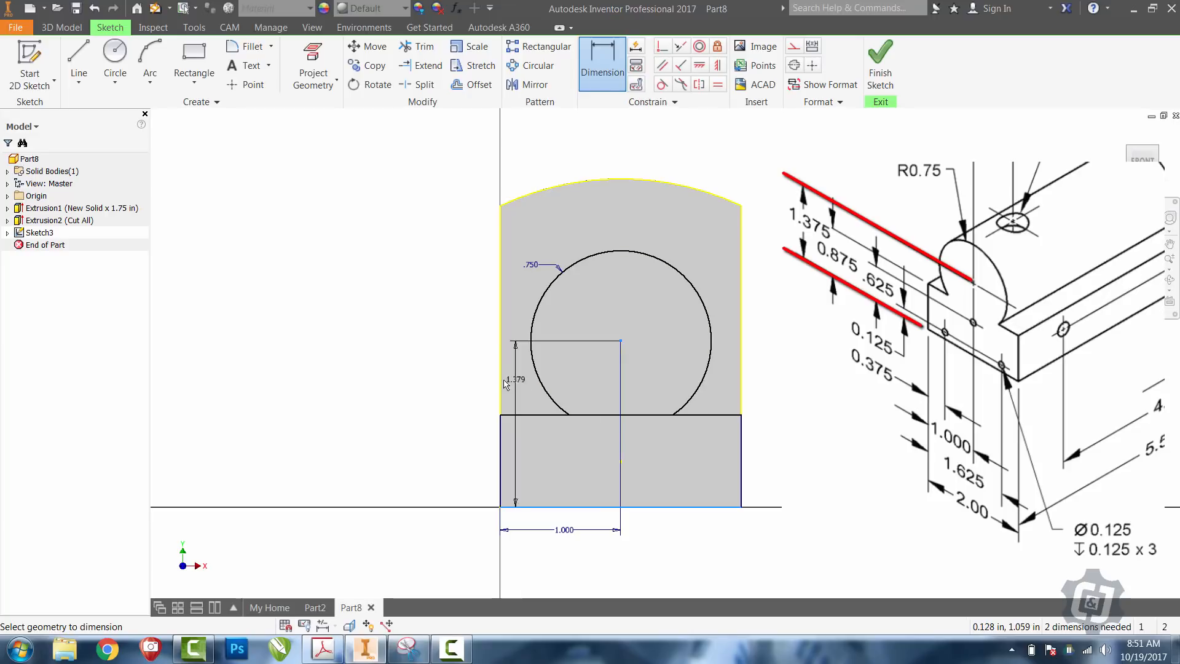
{"action": "left_click", "coordinate": [446, 383]}
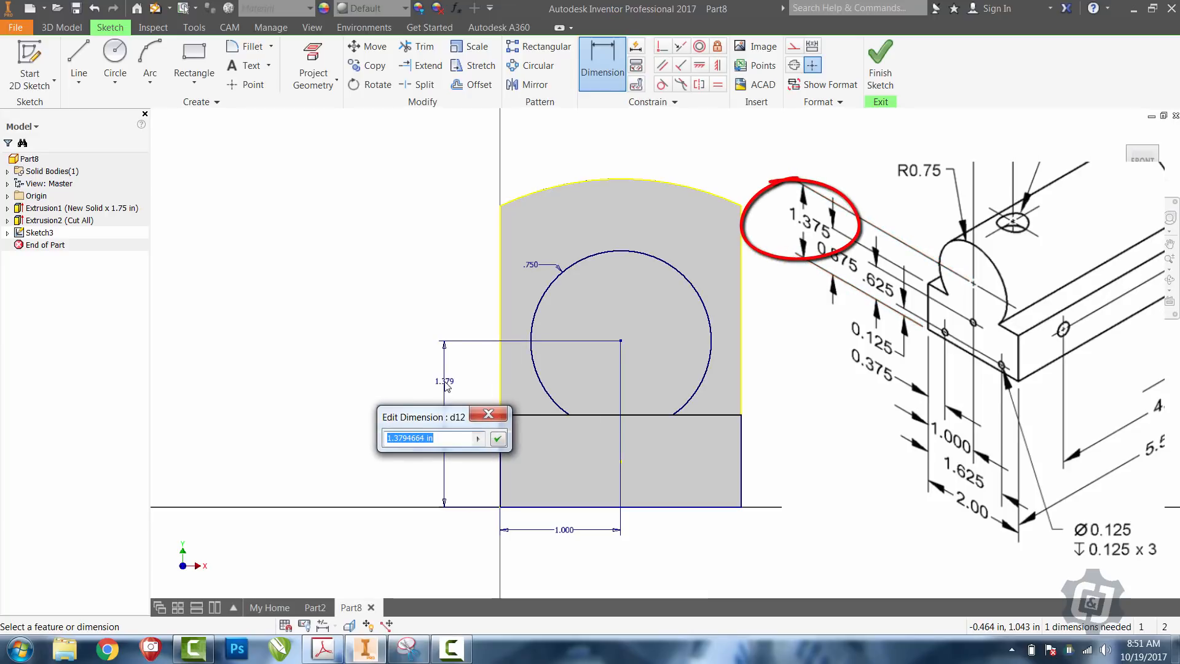
{"action": "type", "text": "1.375"}
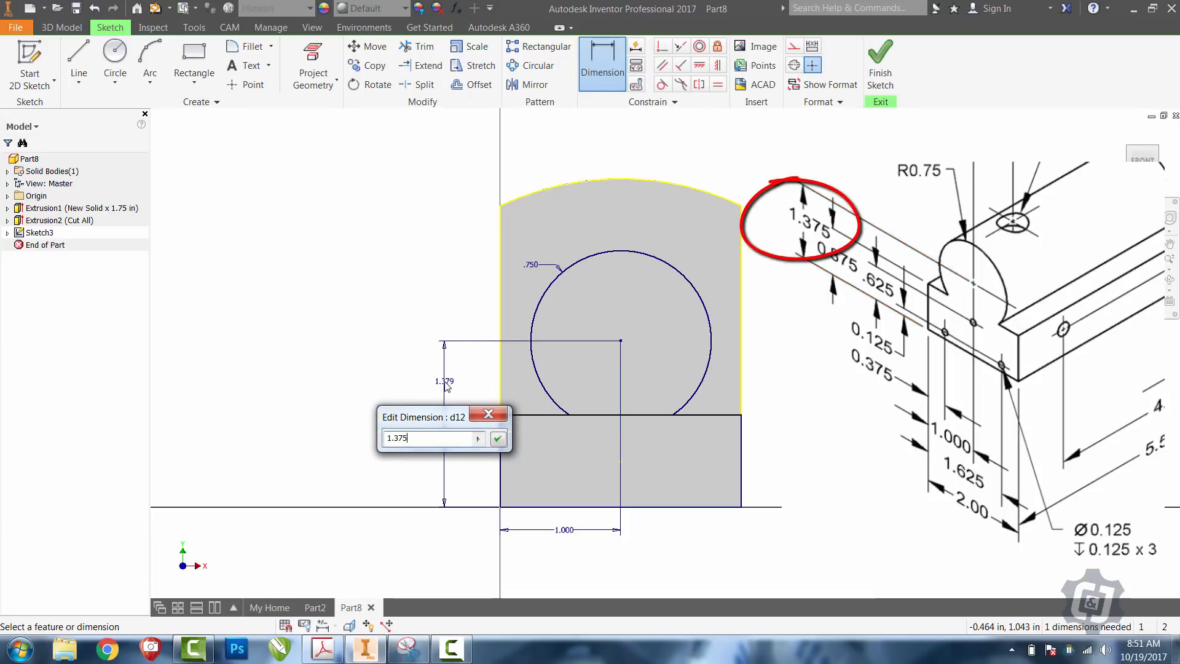
{"action": "key", "text": "Return"}
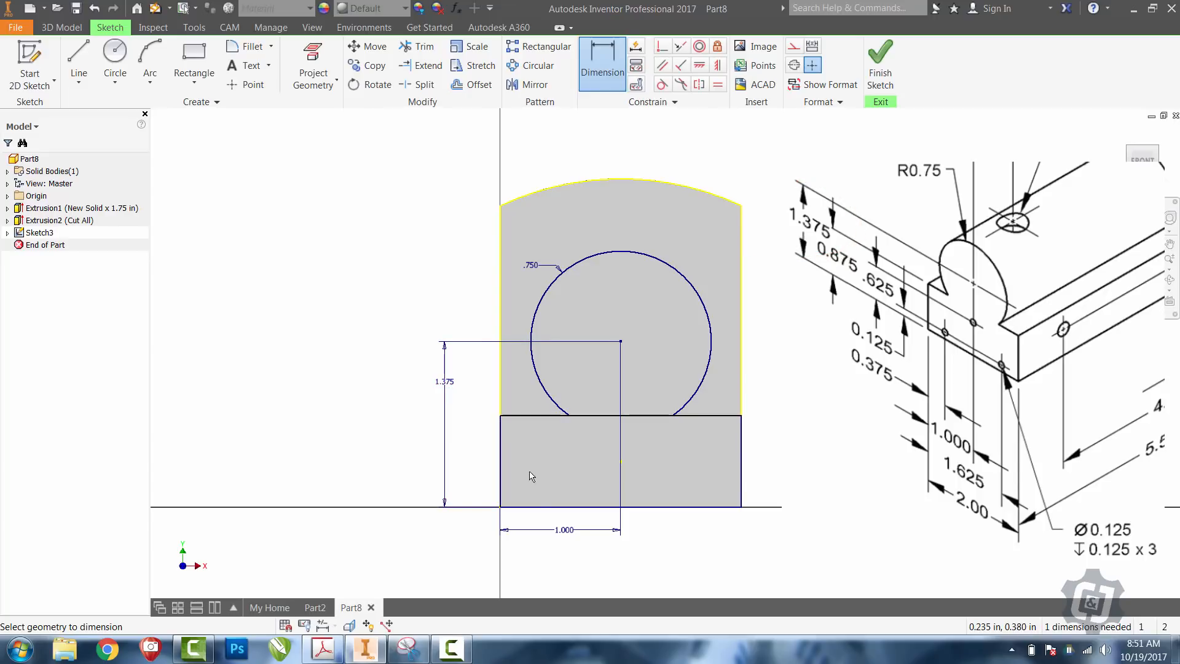
Dimension the rectangle's height as 0.875 in and finish the sketch
{"action": "left_click", "coordinate": [534, 507]}
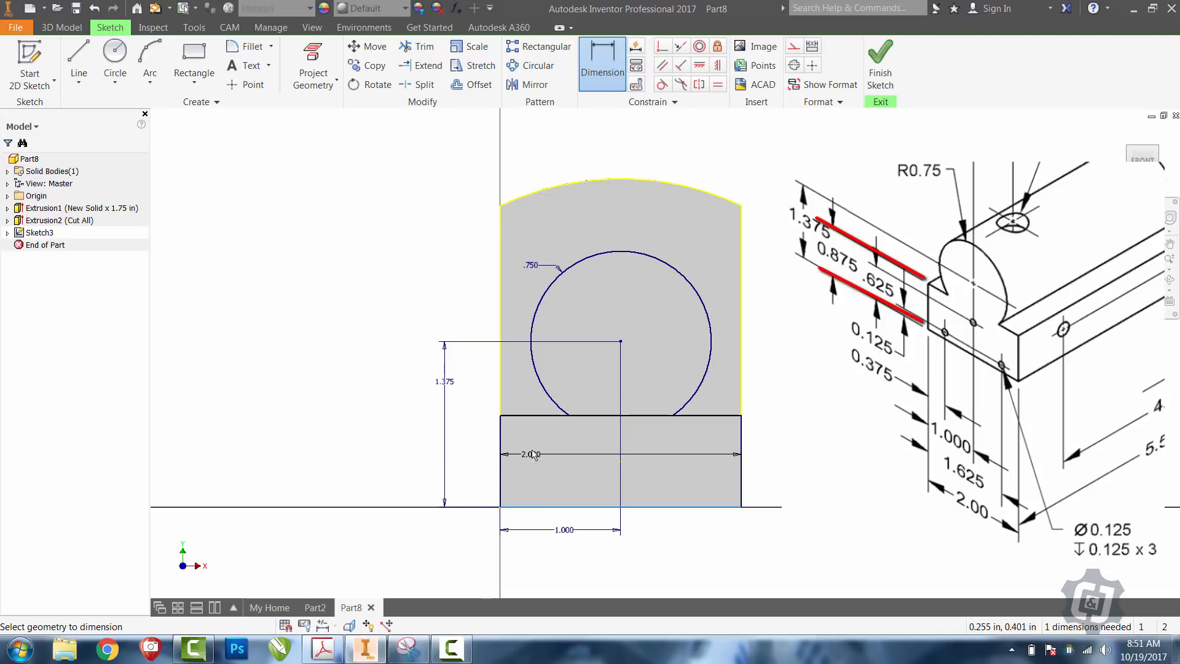
{"action": "left_click", "coordinate": [532, 416]}
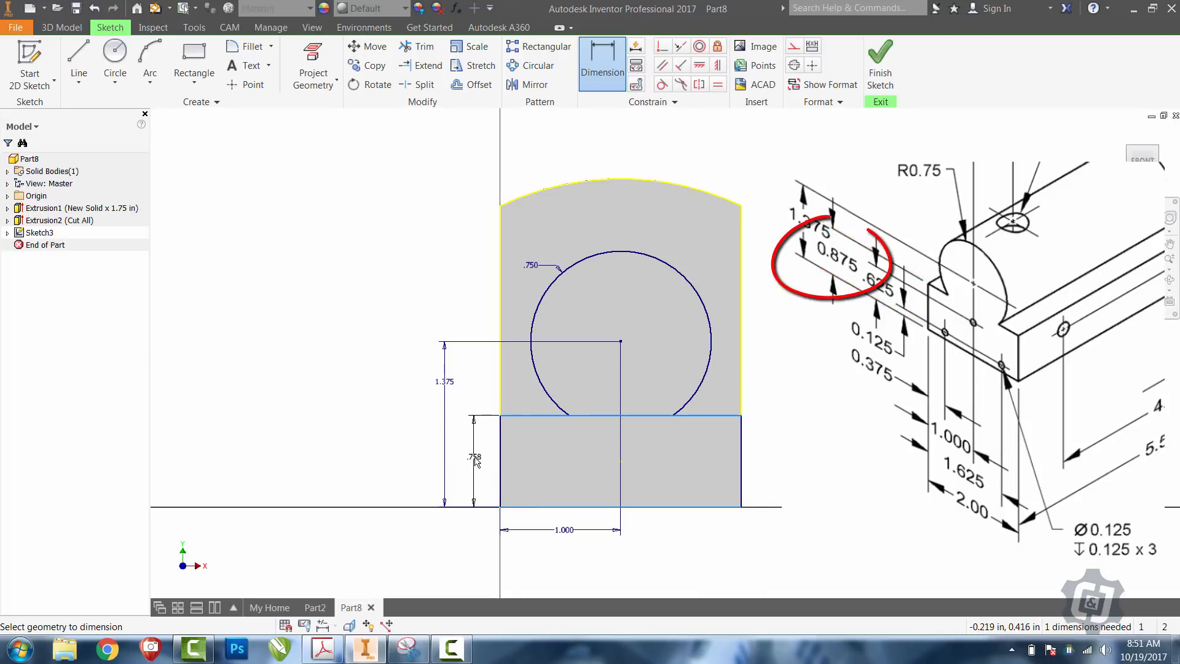
{"action": "left_click", "coordinate": [475, 461]}
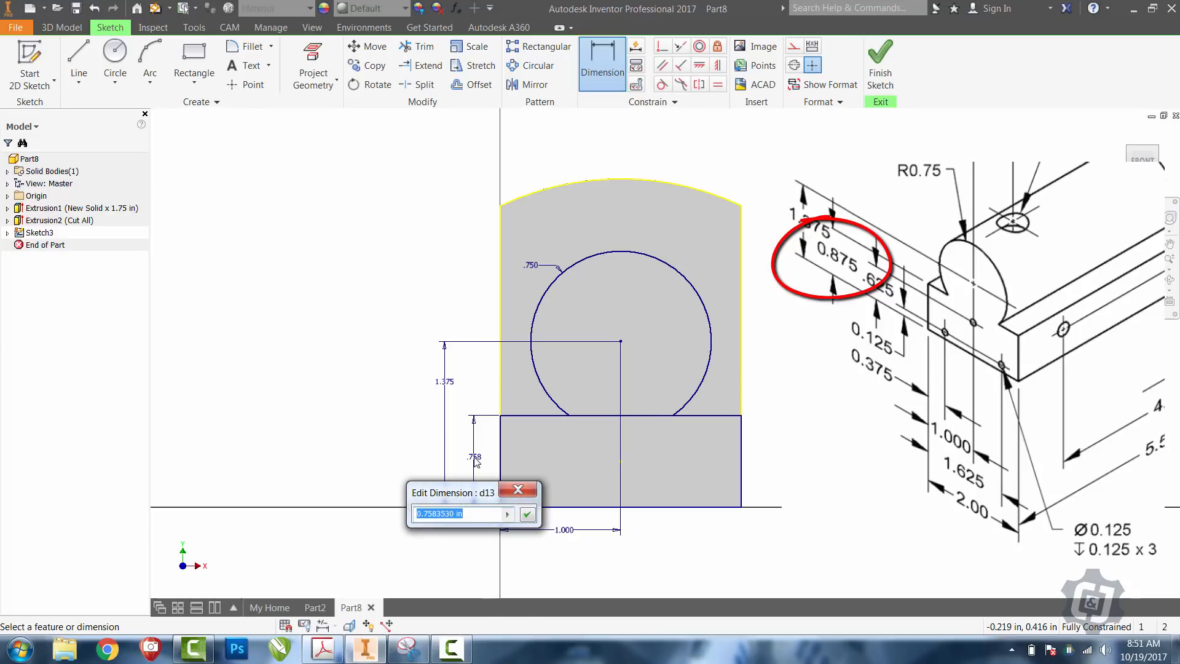
{"action": "type", "text": ".875"}
{"action": "key", "text": "Return"}
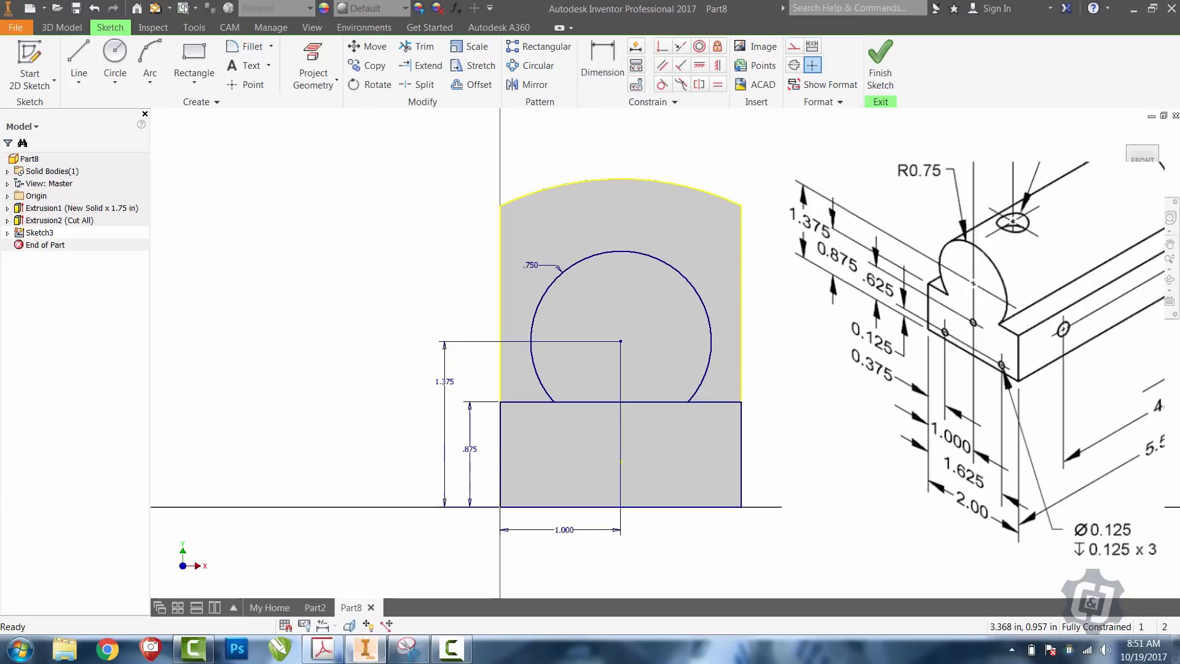
{"action": "key", "text": "Escape"}
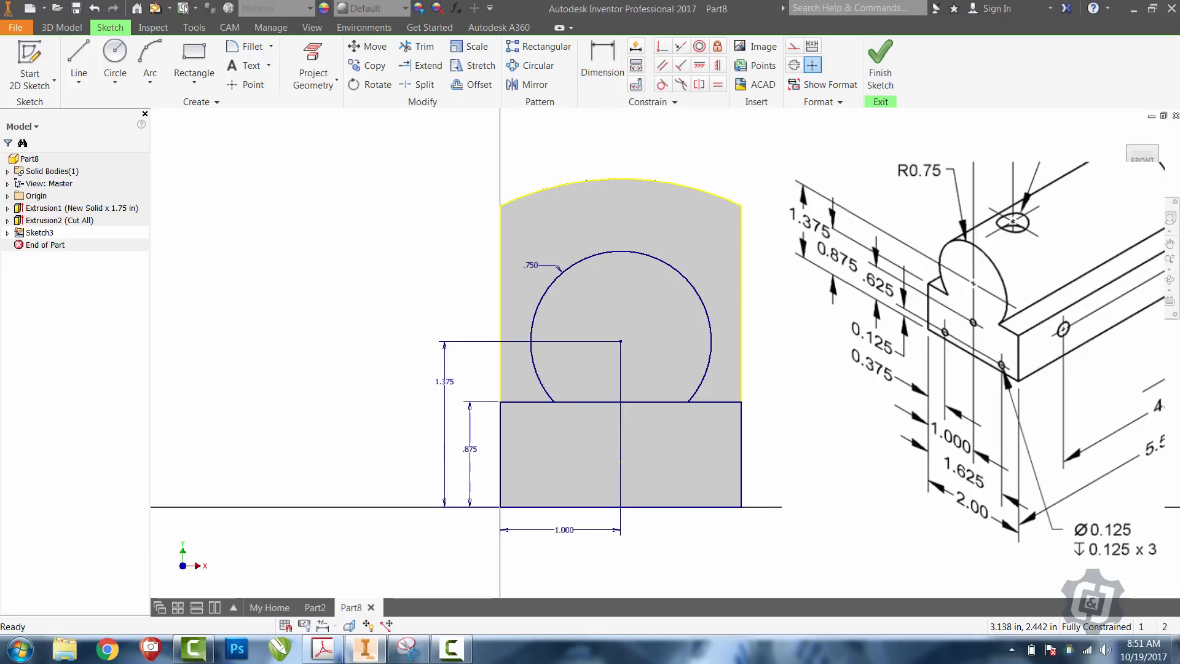
{"action": "left_click", "coordinate": [880, 62]}
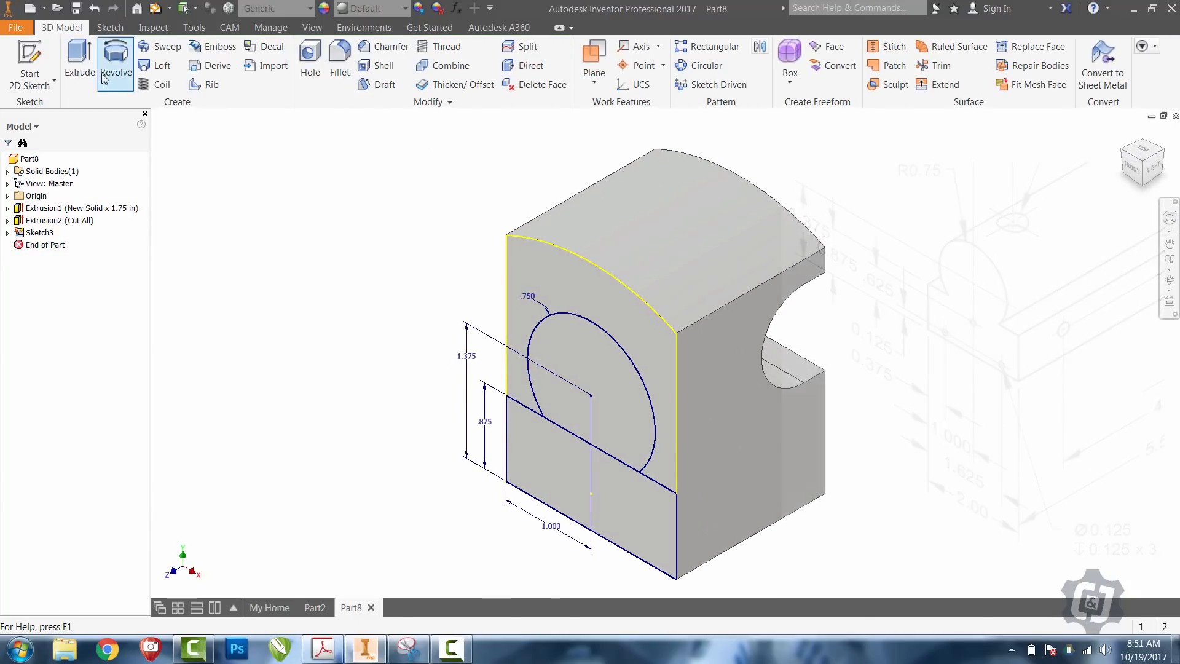
Extrude the rectangle and the arc region outward from the front face as a join, with distance 5.5-1.75 in
{"action": "left_click", "coordinate": [80, 66]}
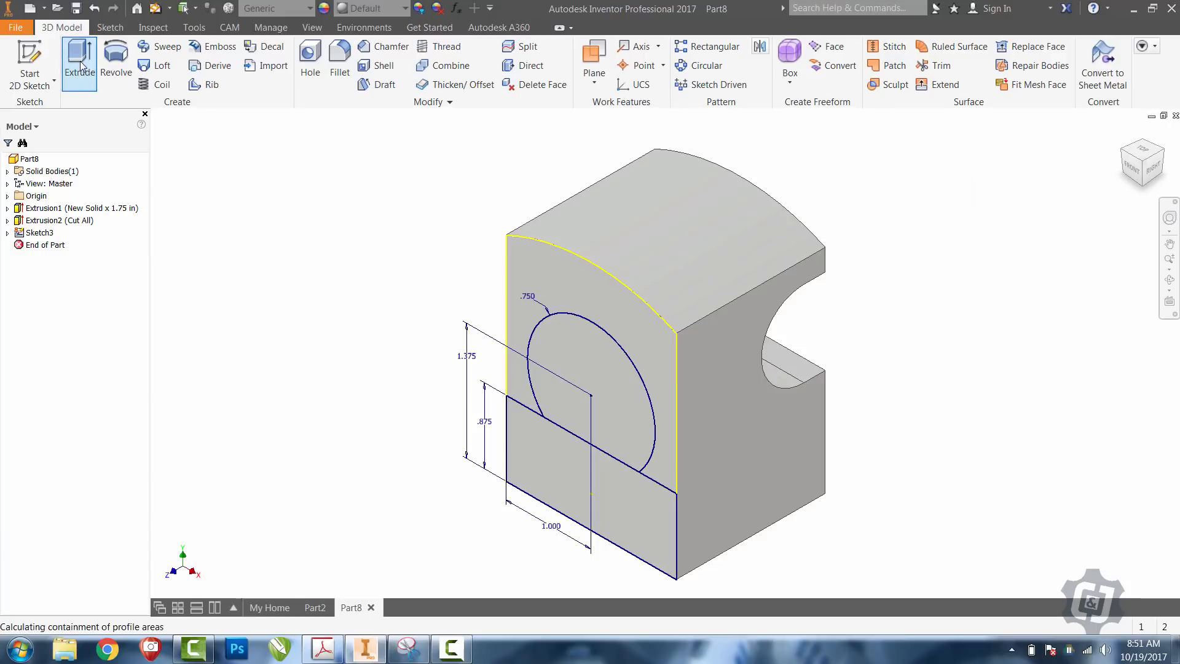
{"action": "left_click", "coordinate": [533, 451]}
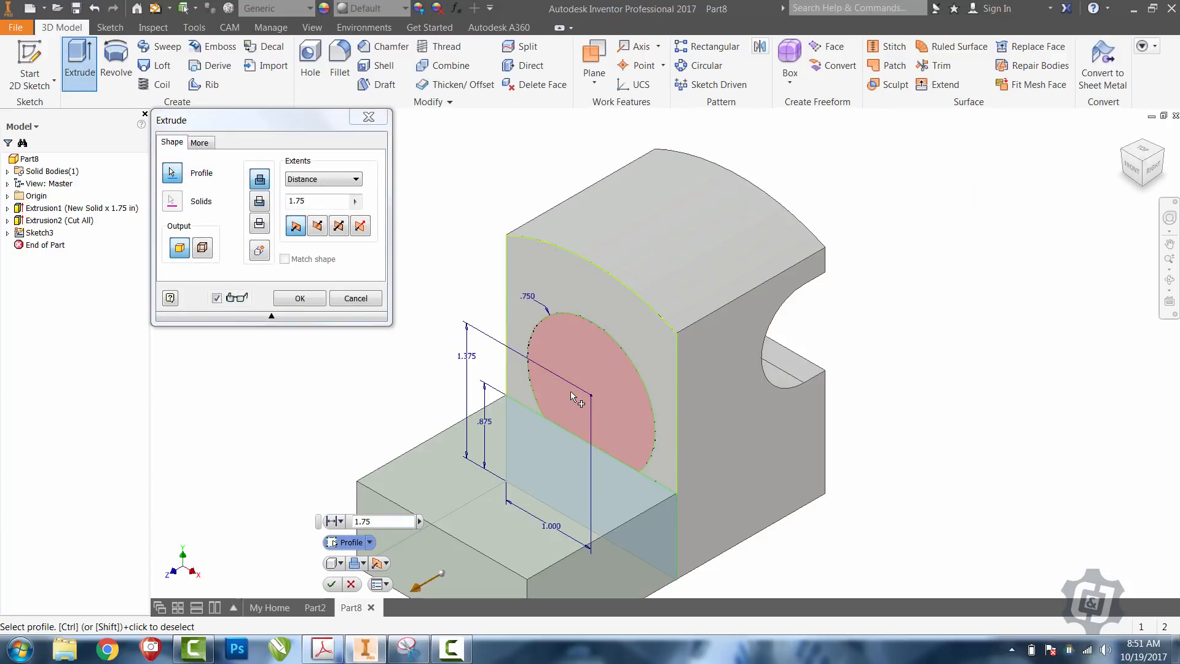
{"action": "left_click", "coordinate": [571, 397]}
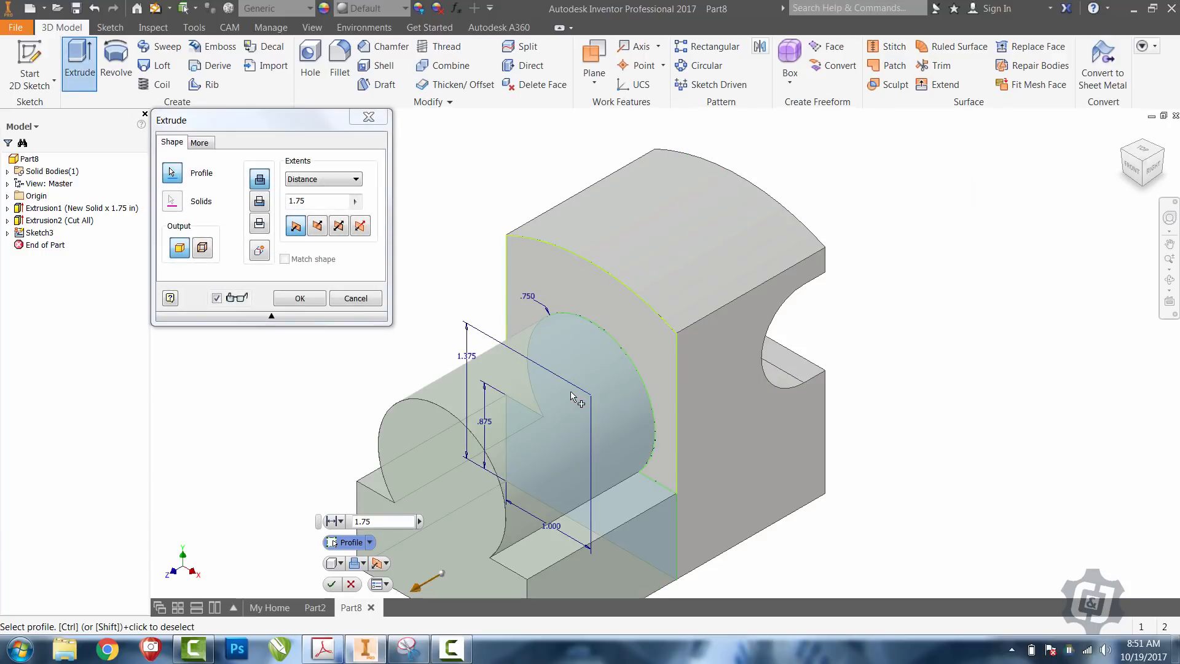
{"action": "left_click", "coordinate": [1169, 265]}
{"action": "left_click_drag", "start_coordinate": [983, 398], "coordinate": [921, 333]}
{"action": "left_click", "coordinate": [1169, 244]}
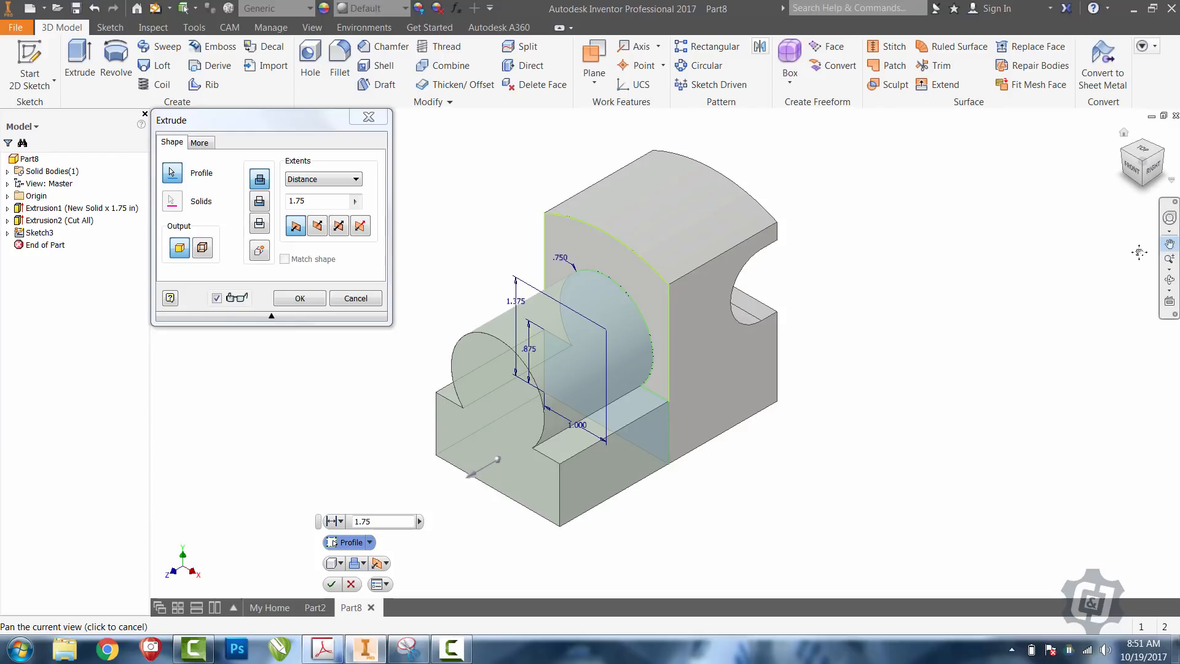
{"action": "left_click", "coordinate": [1169, 244]}
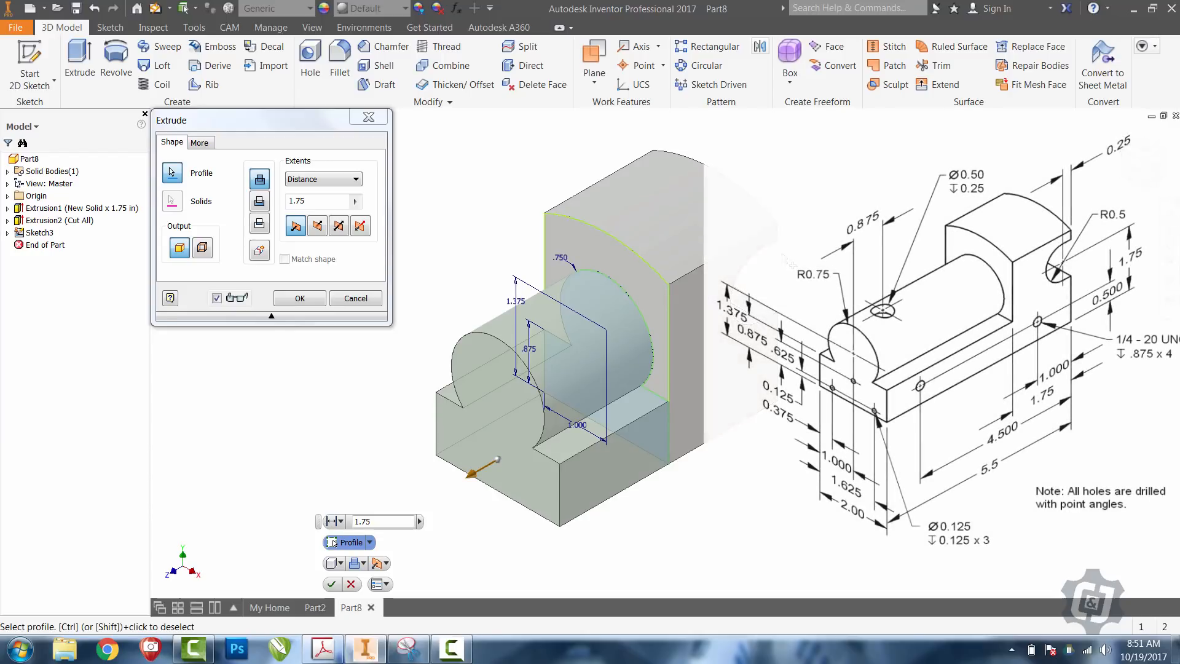
{"action": "left_click", "coordinate": [308, 201]}
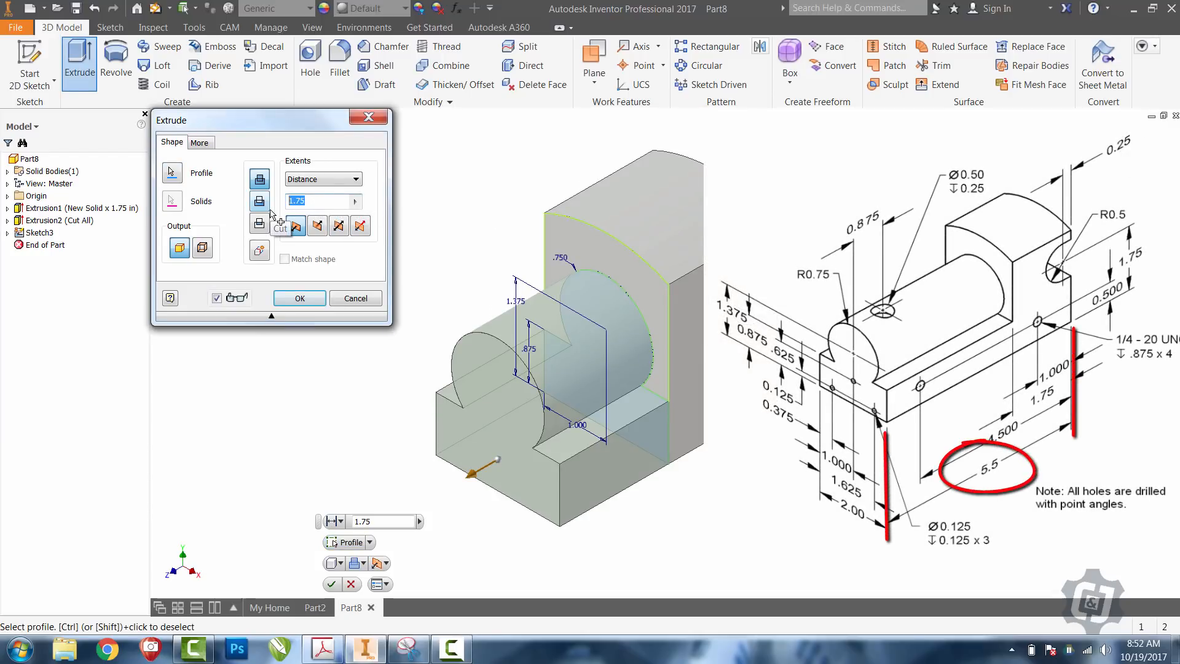
{"action": "type", "text": "5."}
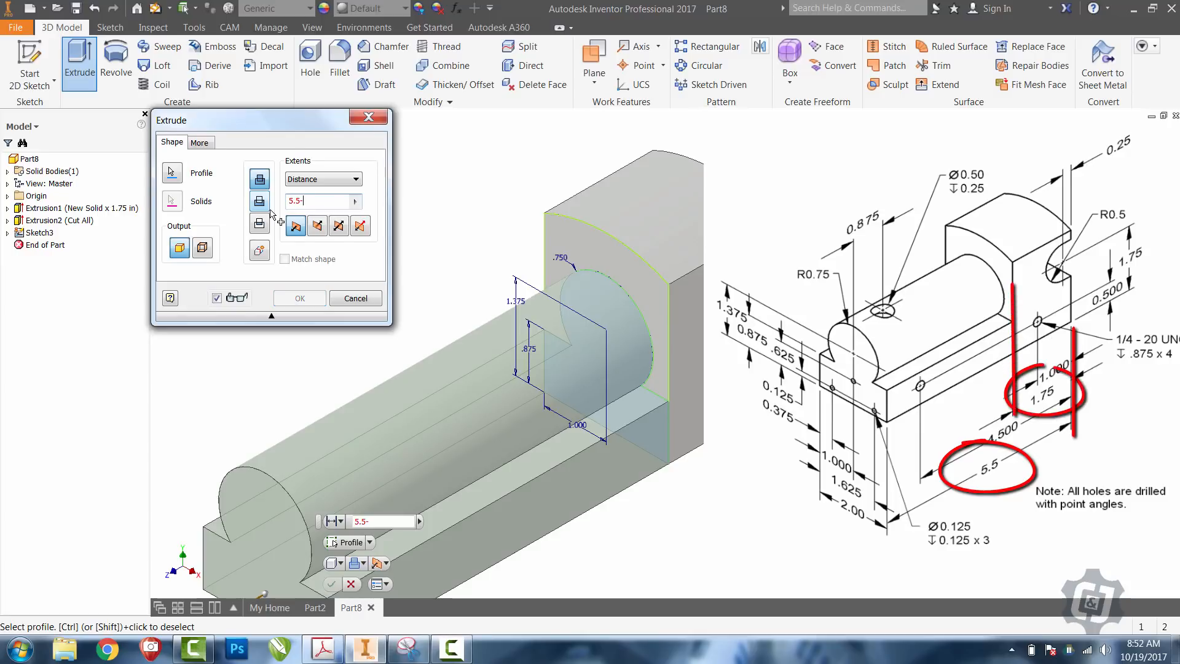
{"action": "type", "text": "-1.75"}
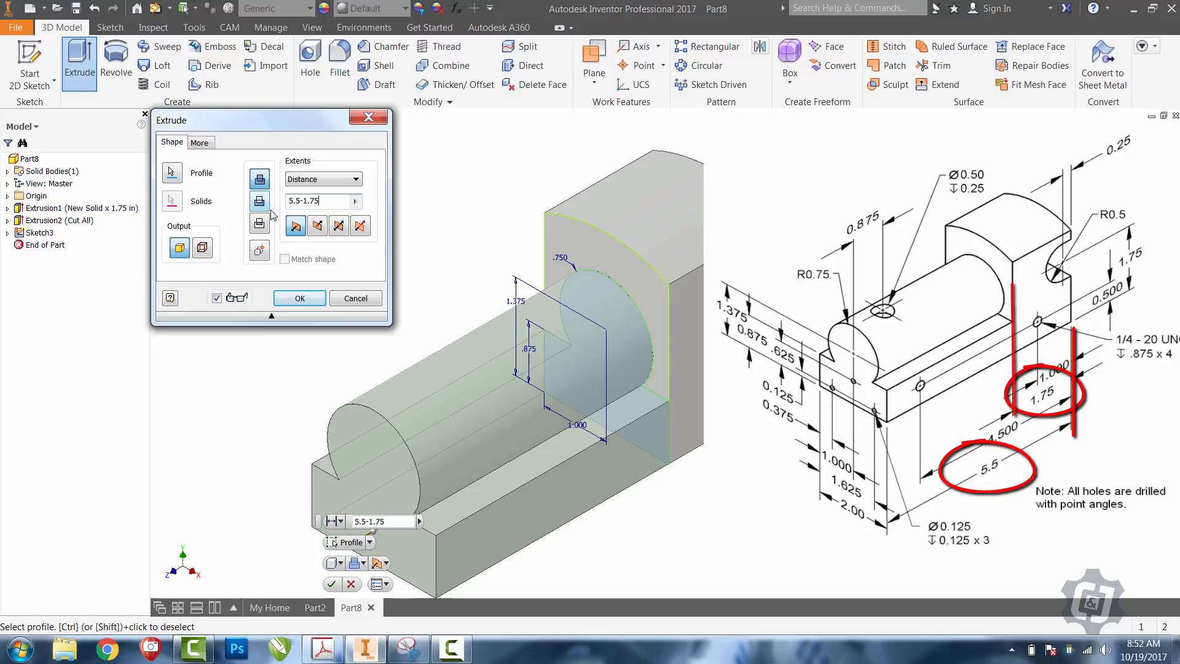
{"action": "left_click", "coordinate": [301, 299]}
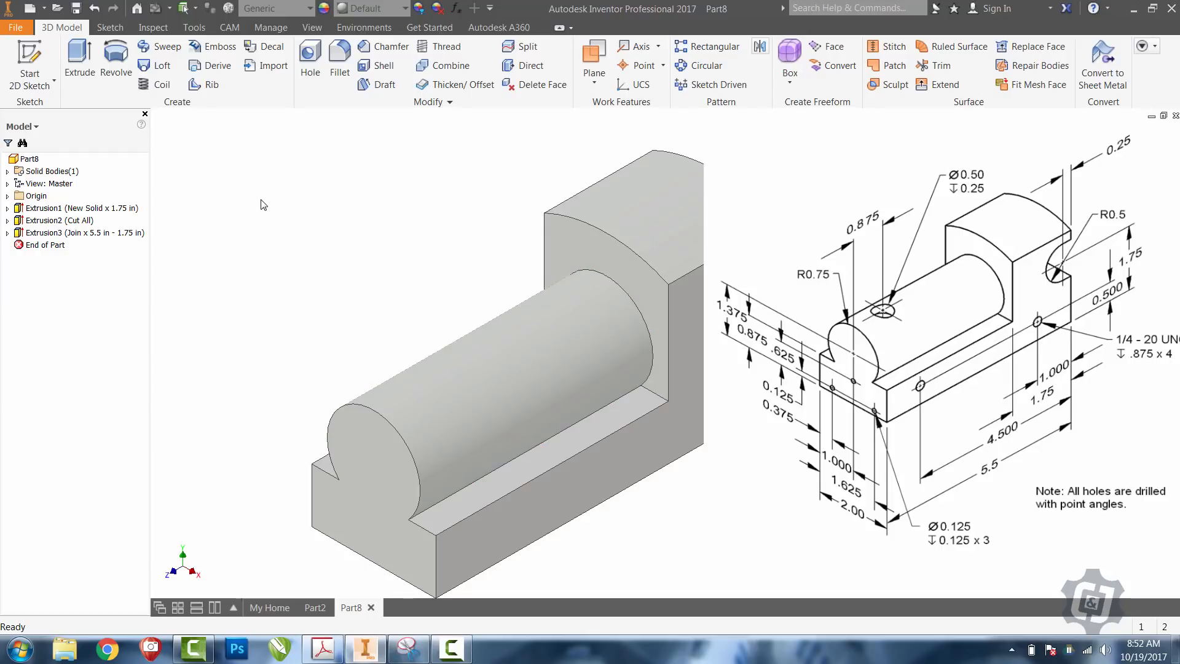
Try to create a work plane tangent to the boiler's curved face and parallel to the origin XZ plane
{"action": "left_click", "coordinate": [29, 61]}
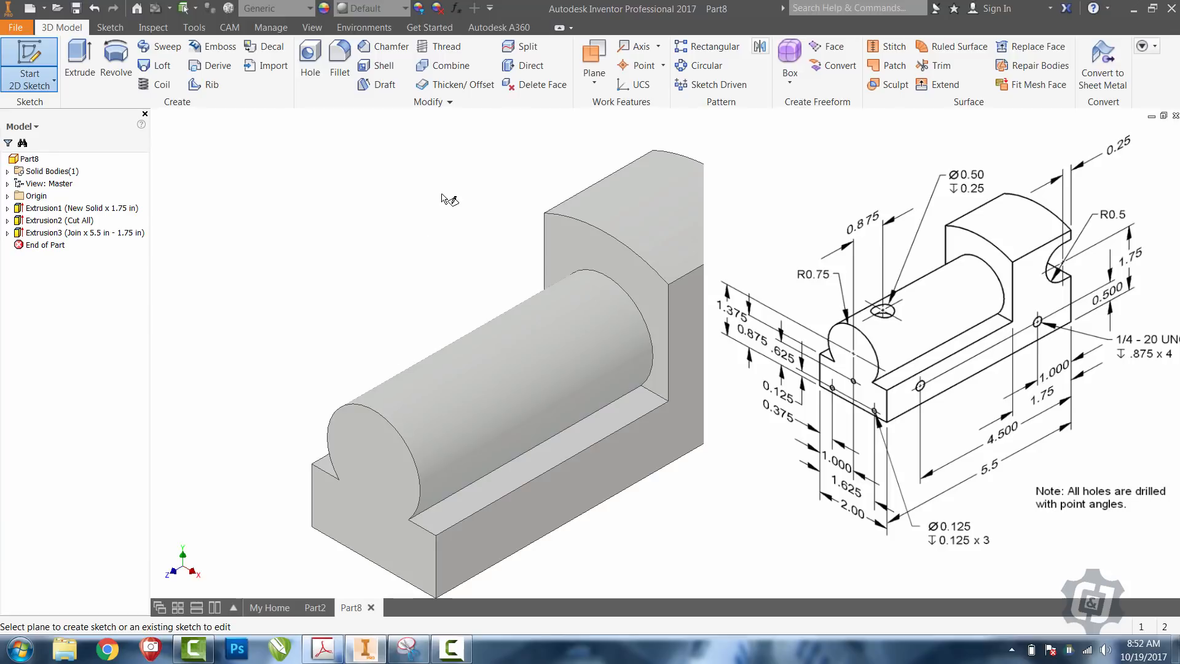
{"action": "key", "text": "Escape"}
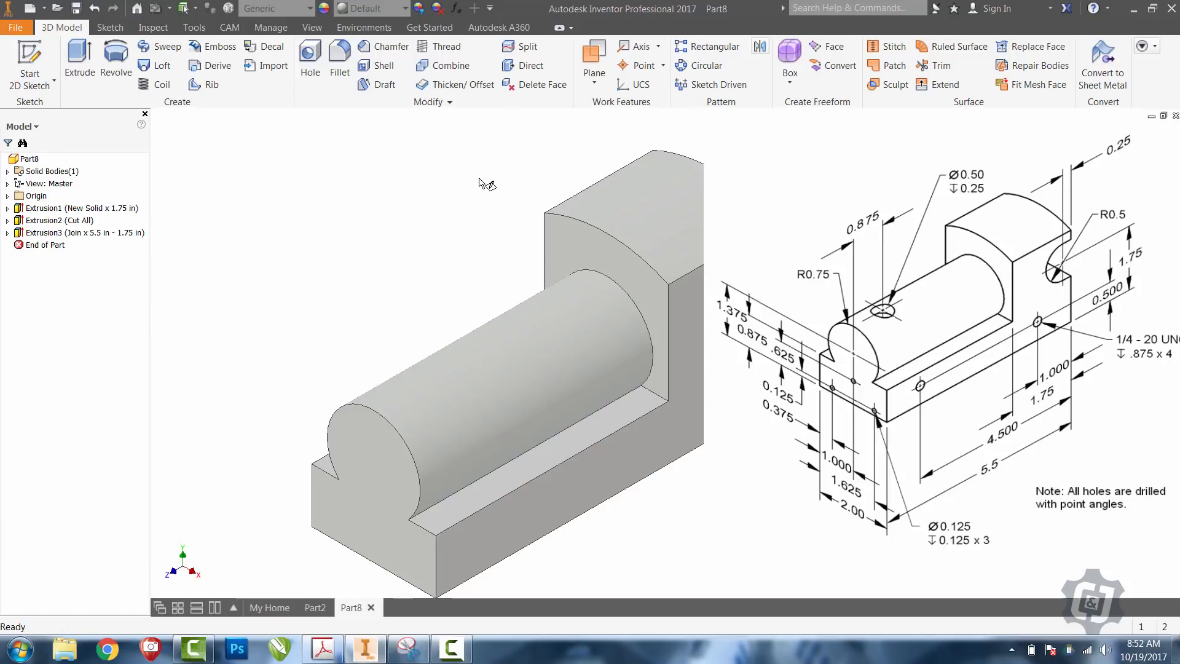
{"action": "left_click", "coordinate": [593, 57]}
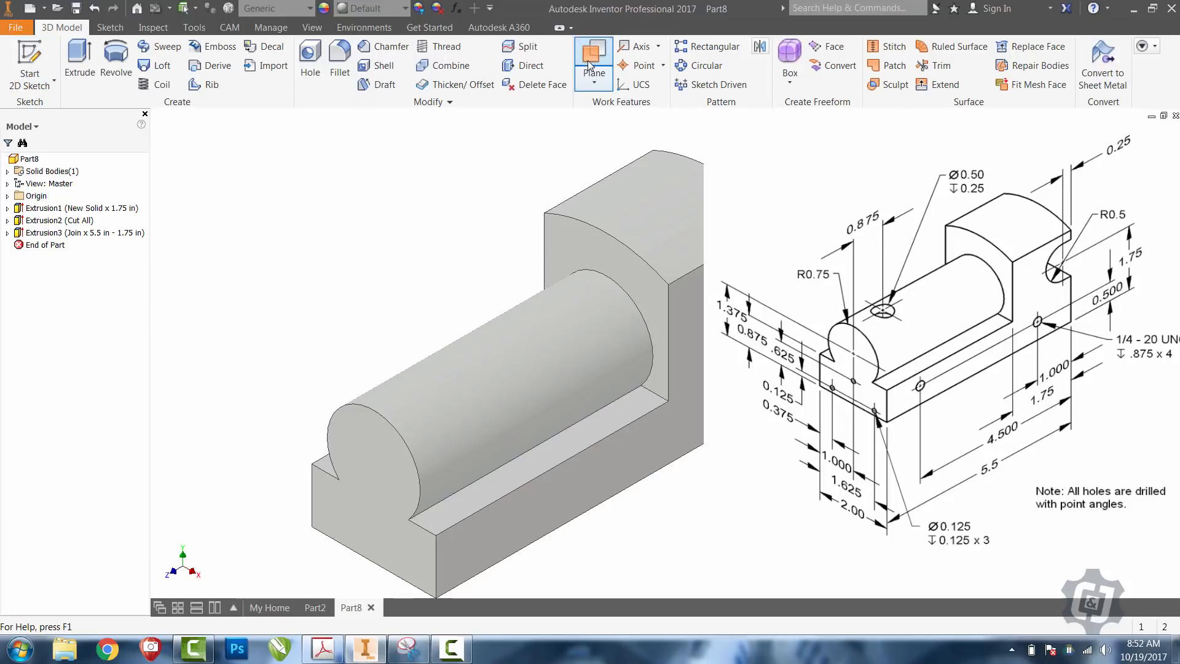
{"action": "left_click", "coordinate": [414, 377]}
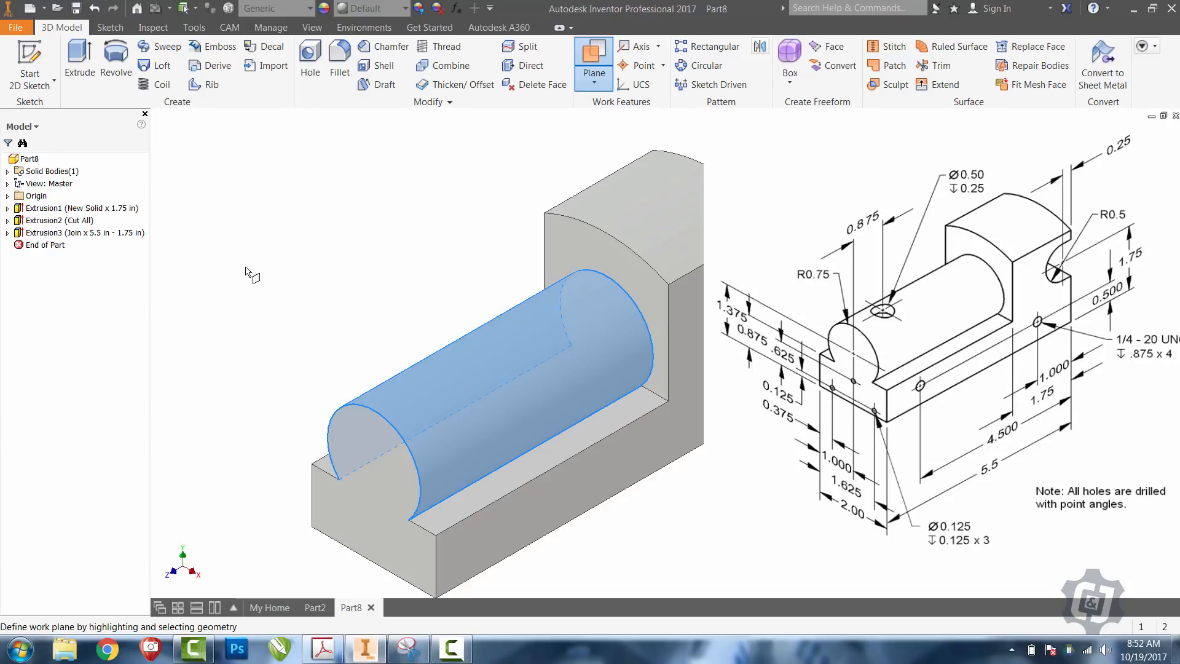
{"action": "left_click", "coordinate": [8, 196]}
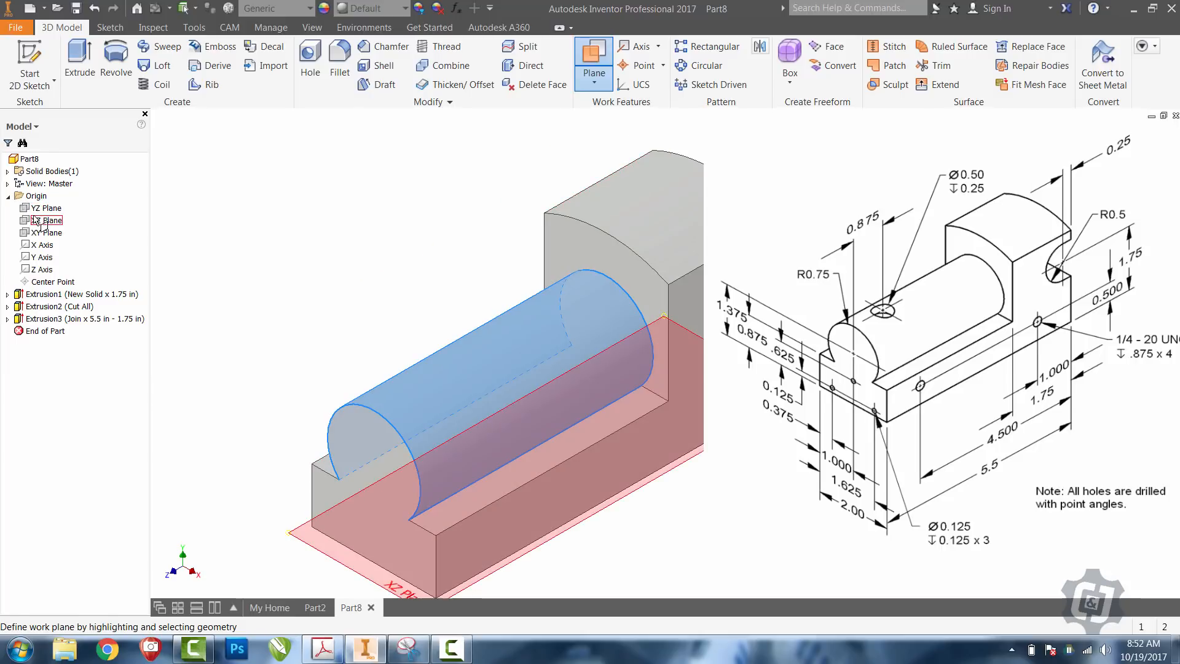
{"action": "left_click", "coordinate": [37, 221]}
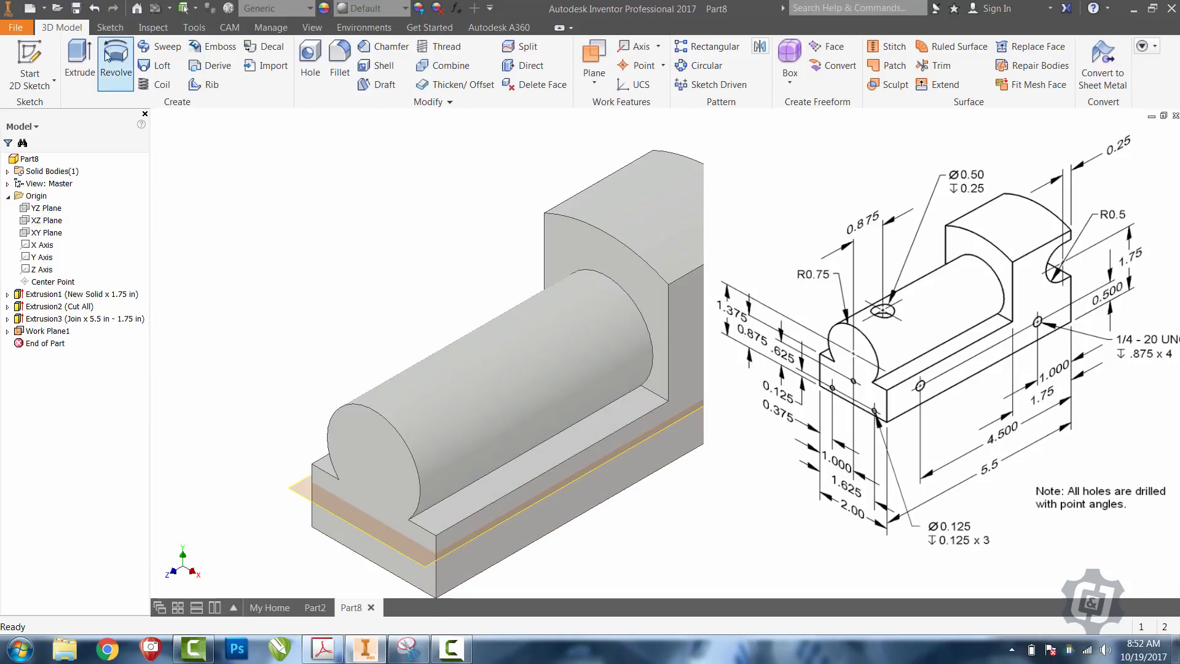
{"action": "left_click", "coordinate": [94, 8]}
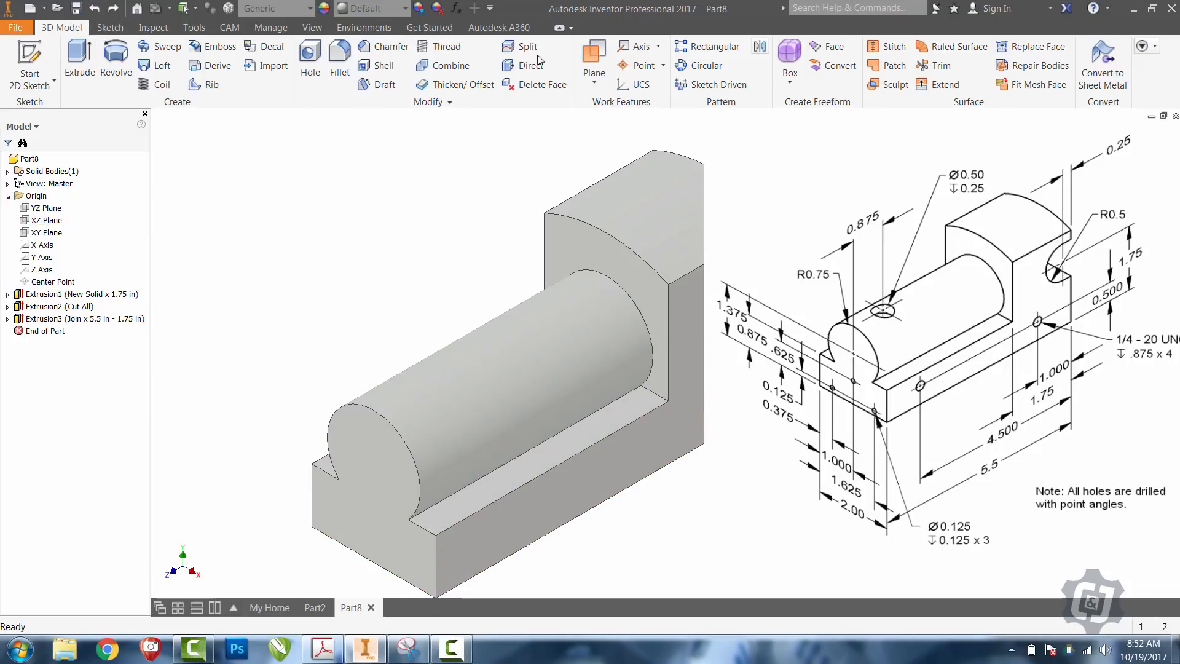
{"action": "left_click", "coordinate": [462, 379]}
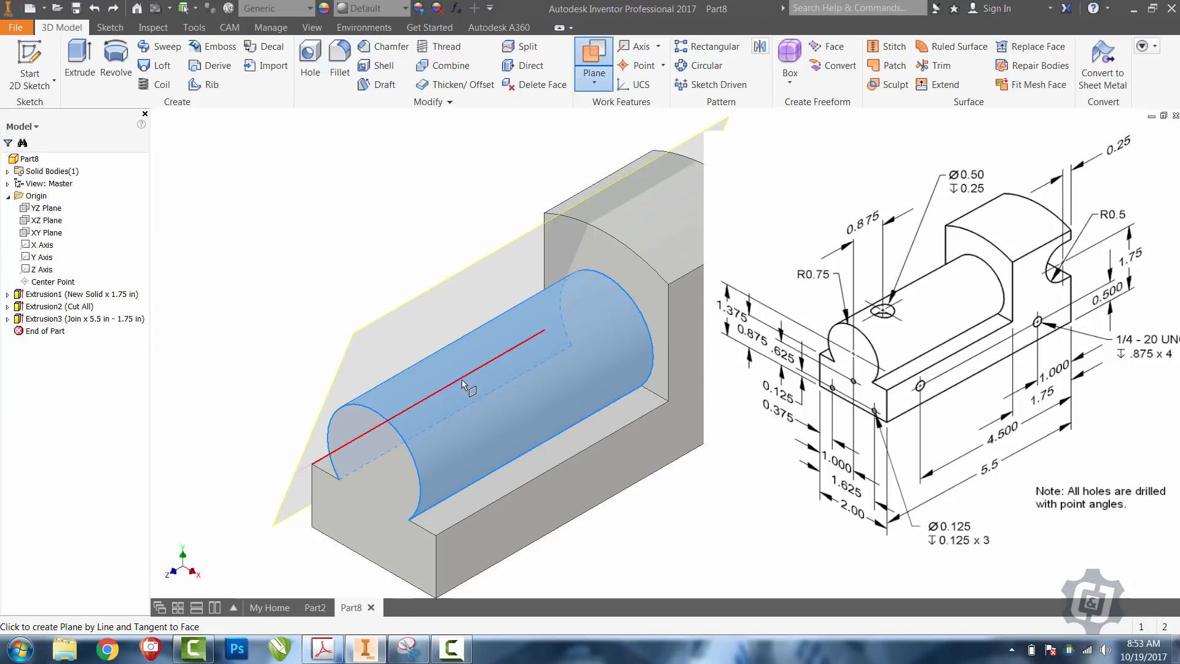
{"action": "left_click", "coordinate": [55, 223]}
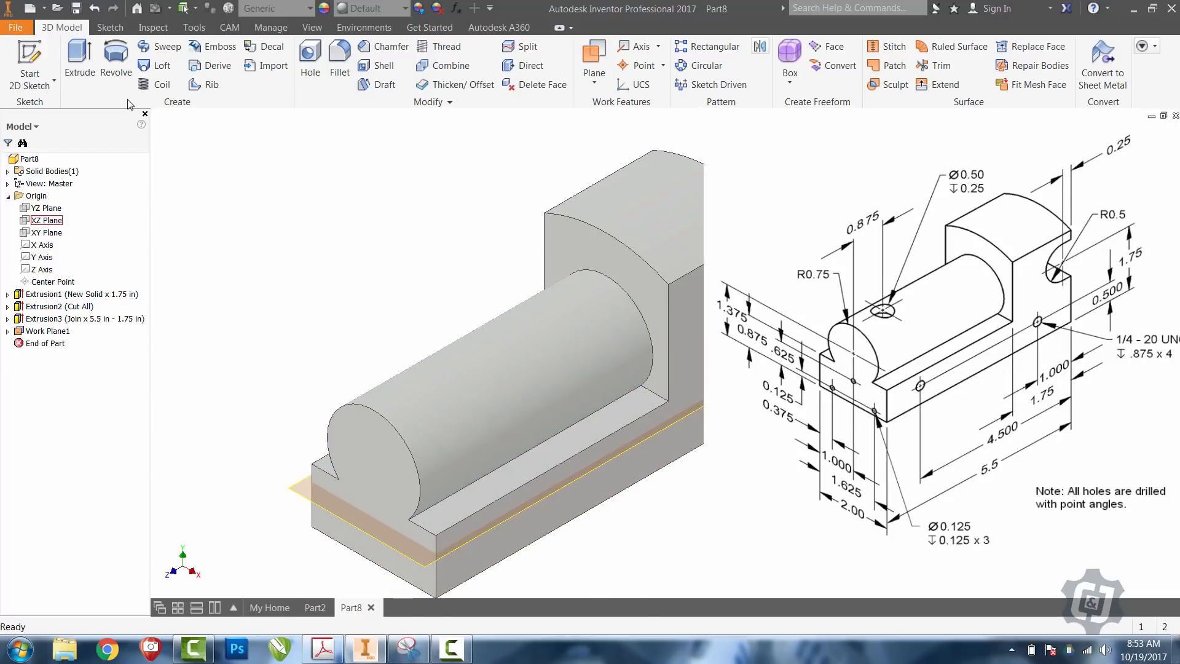
{"action": "left_click", "coordinate": [96, 9]}
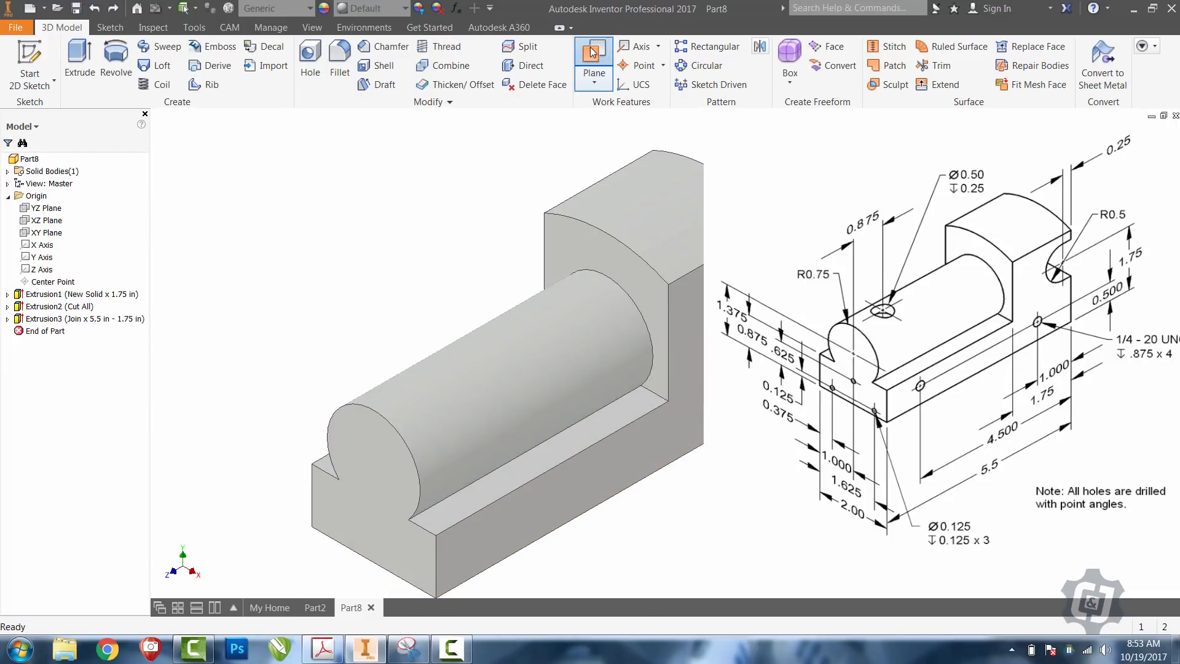
Create a work plane tangent to the top of the boiler, parallel to the origin XZ plane, and start a sketch on it
{"action": "left_click", "coordinate": [593, 59]}
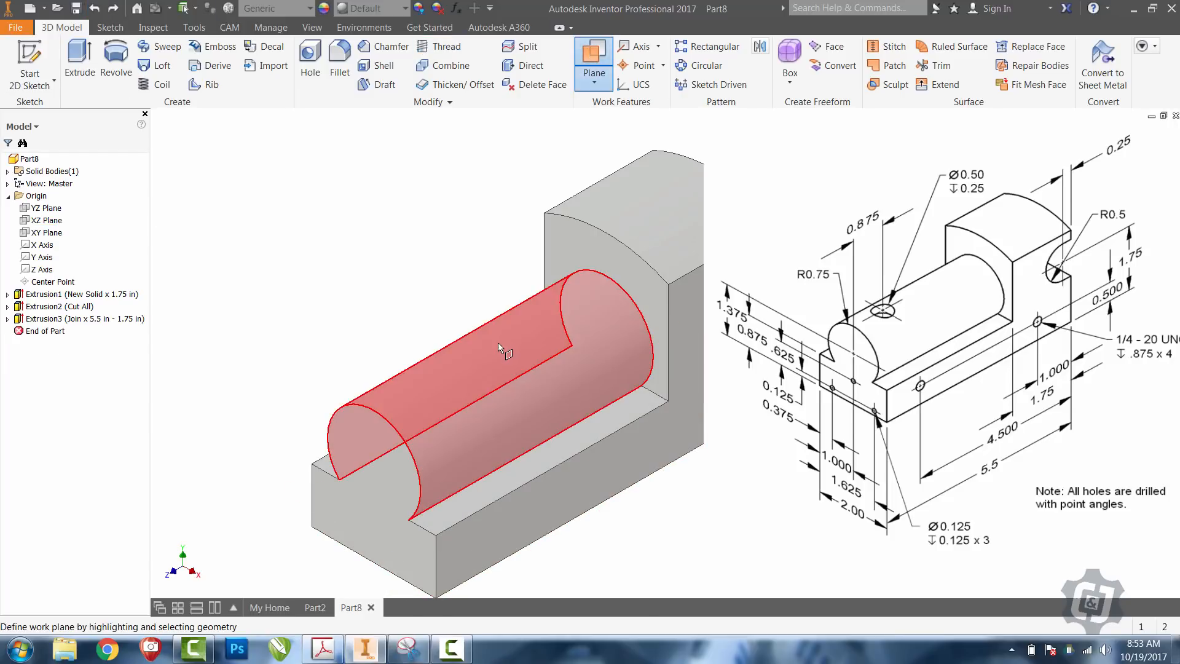
{"action": "left_click", "coordinate": [55, 220]}
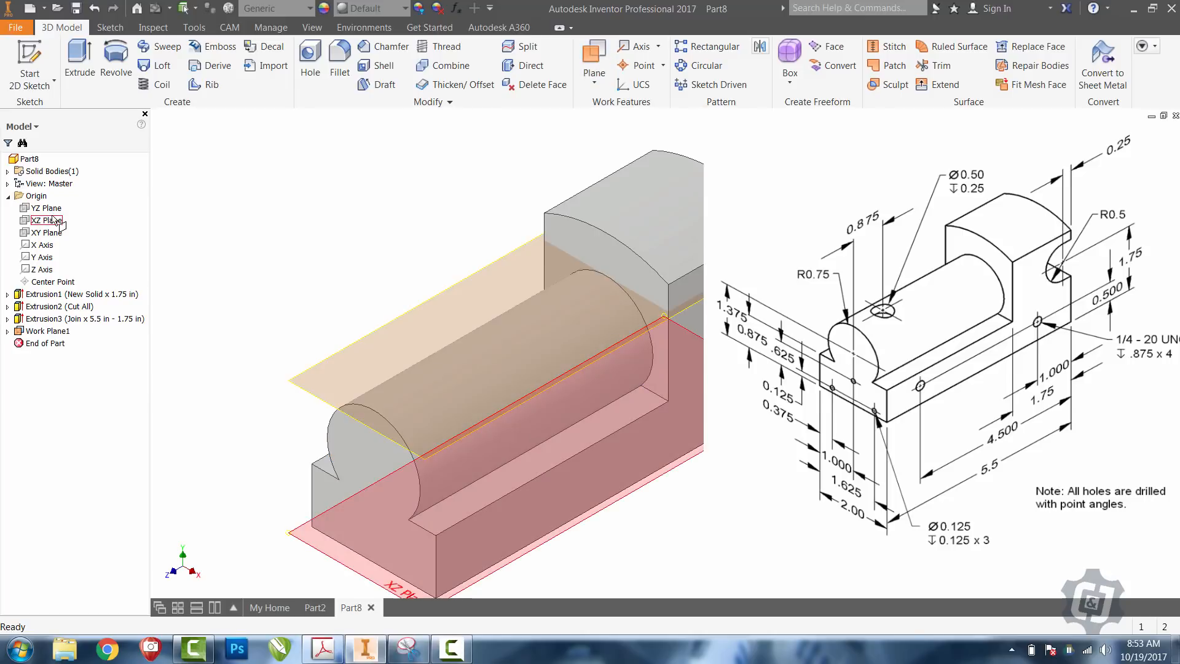
{"action": "right_click", "coordinate": [281, 274]}
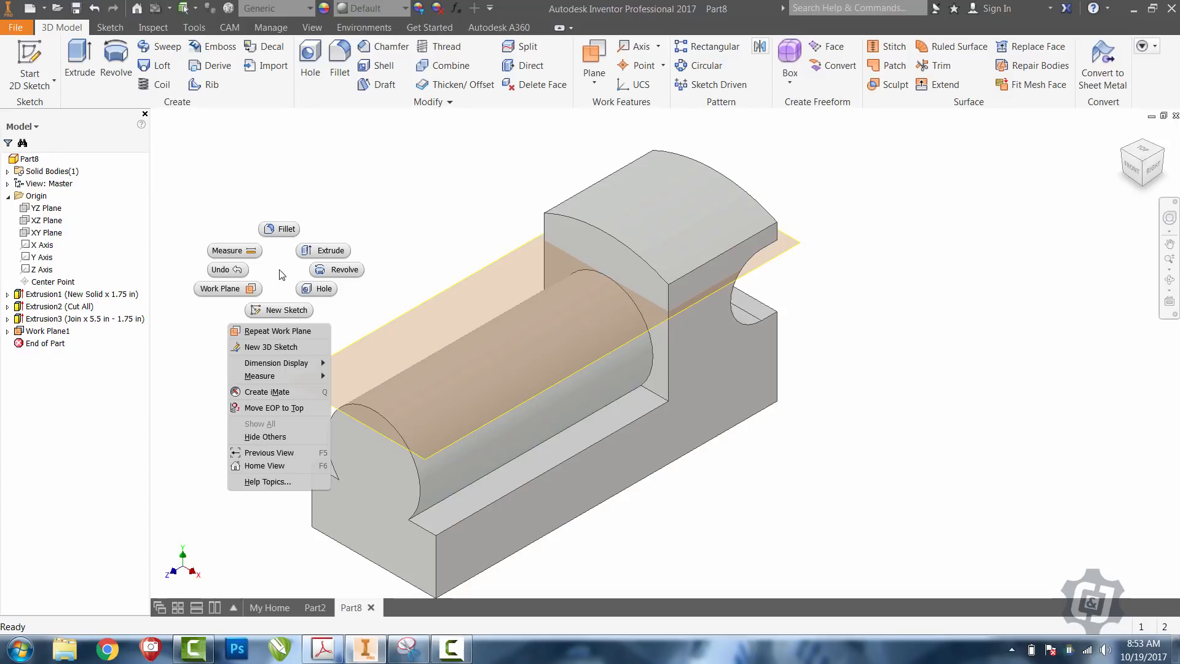
{"action": "left_click", "coordinate": [284, 311]}
{"action": "left_click", "coordinate": [343, 346]}
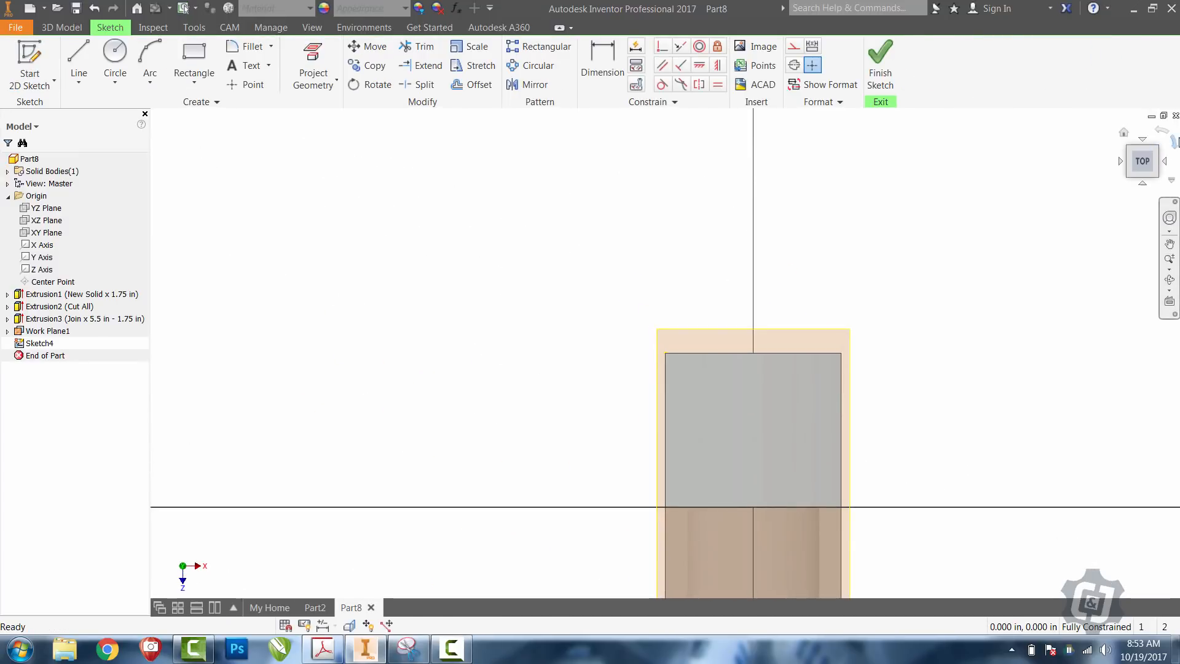
Place a sketch point near the boiler's centerline, about 0.67 in from its front end
{"action": "left_click", "coordinate": [1172, 140]}
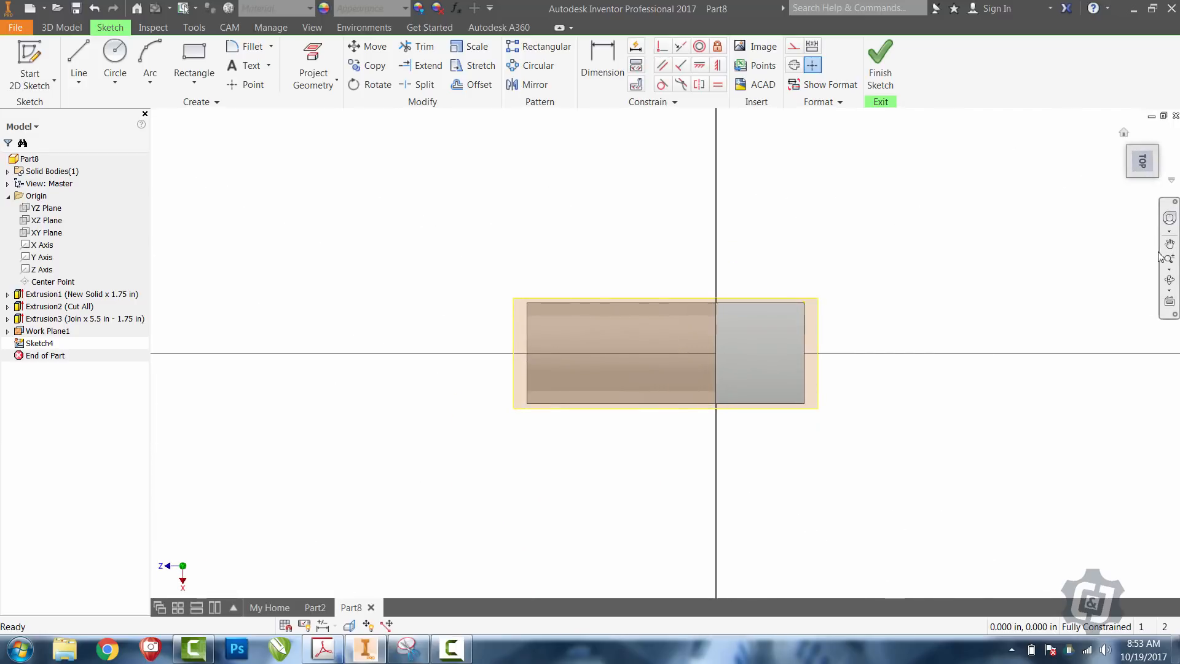
{"action": "left_click", "coordinate": [1169, 258]}
{"action": "left_click_drag", "start_coordinate": [787, 289], "coordinate": [798, 326]}
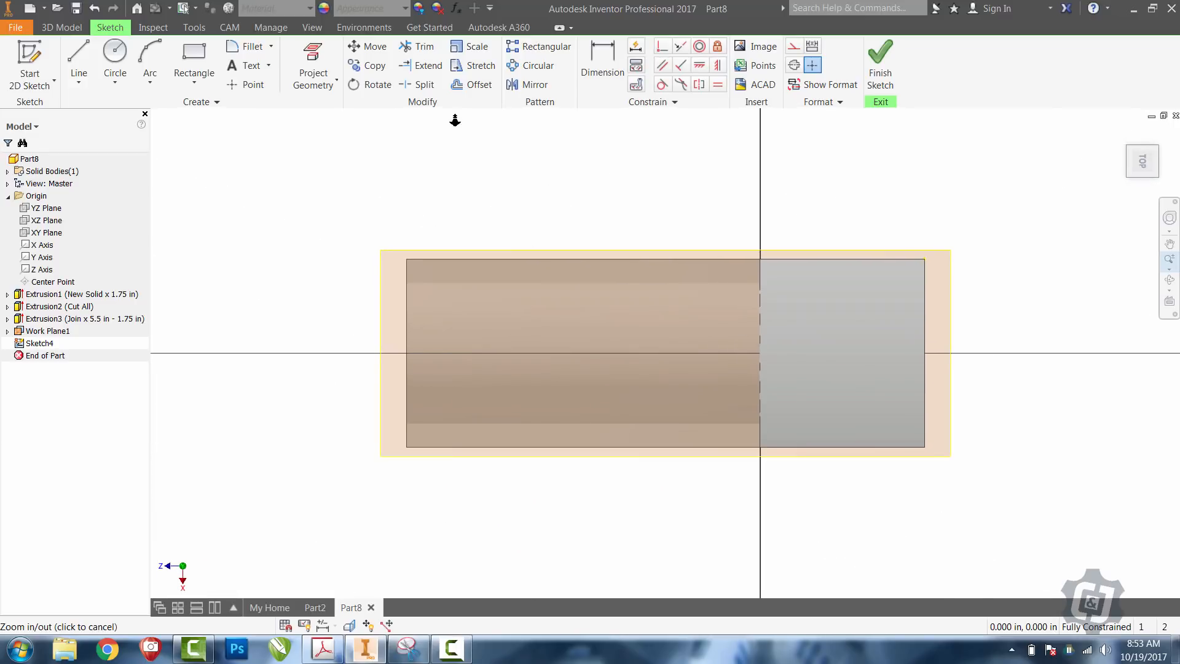
{"action": "left_click", "coordinate": [248, 87]}
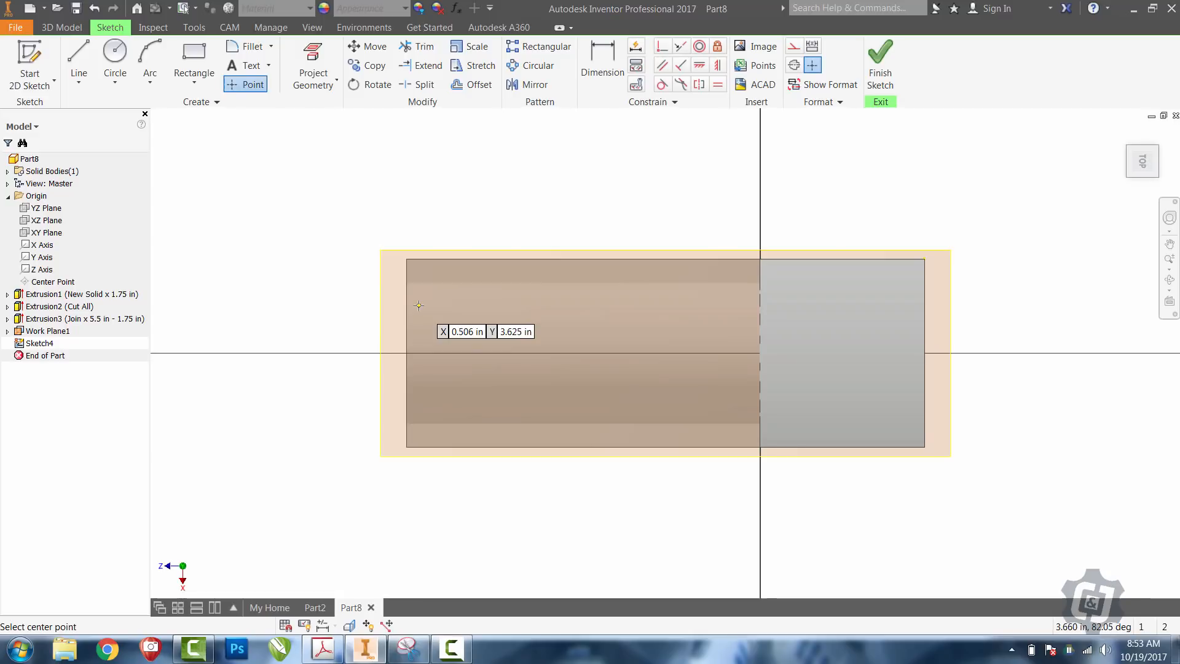
{"action": "left_click", "coordinate": [470, 350]}
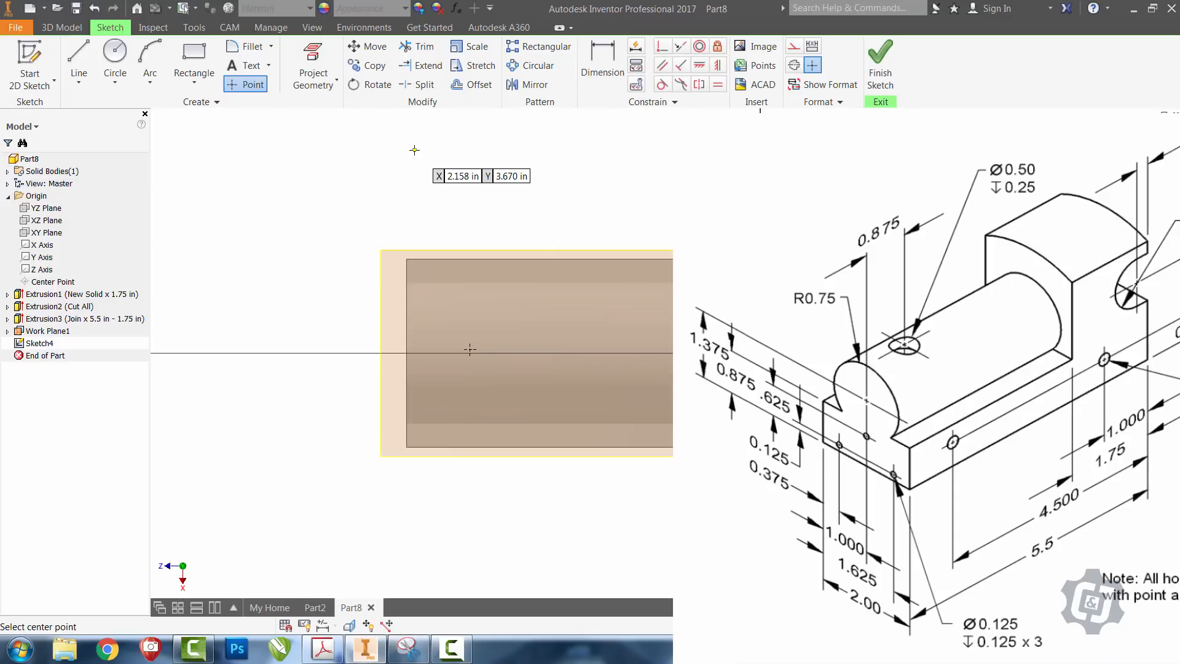
Dimension the sketch point .875 in from the boiler's front edge
{"action": "key", "text": "d"}
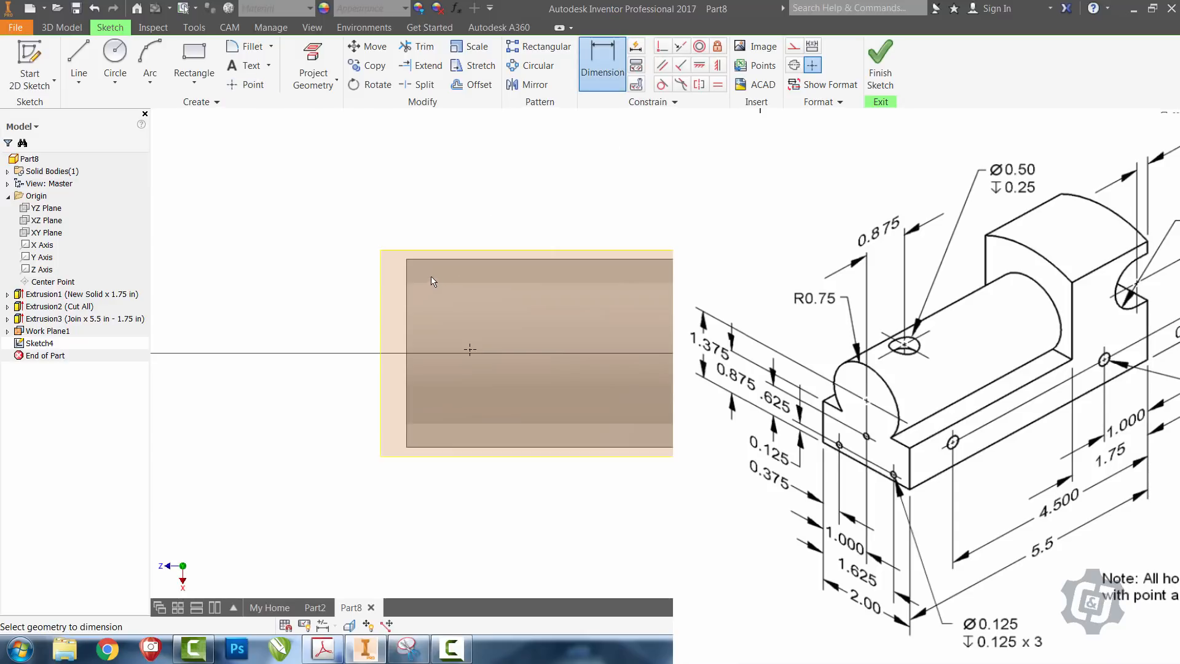
{"action": "left_click", "coordinate": [408, 311]}
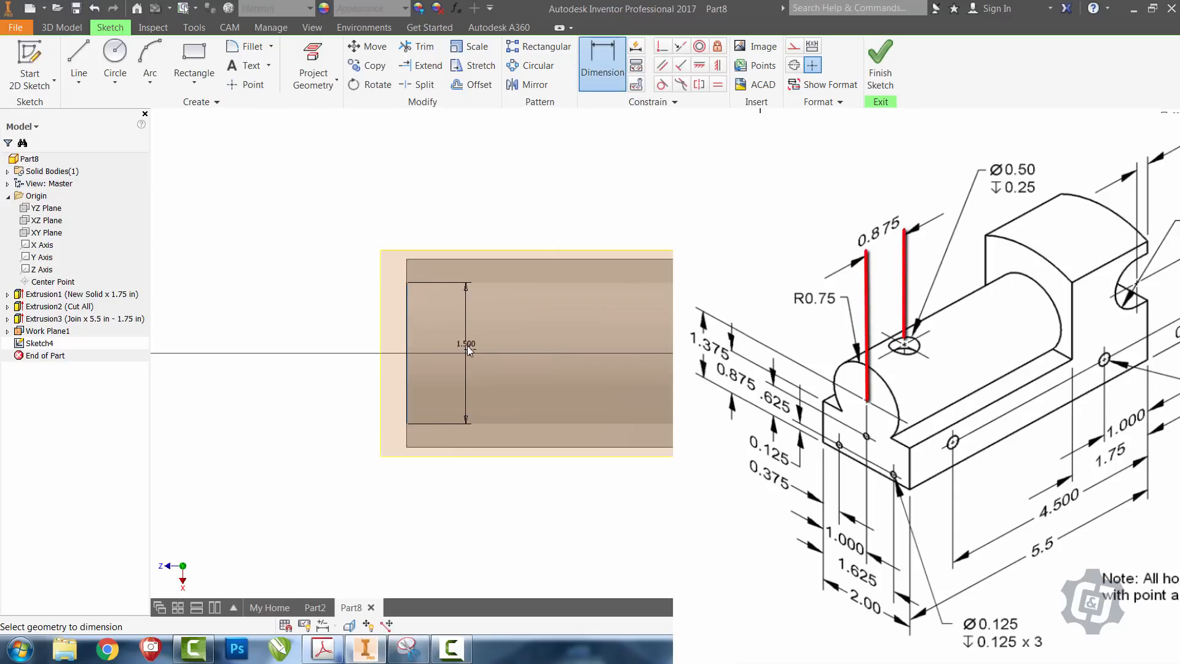
{"action": "left_click", "coordinate": [470, 350]}
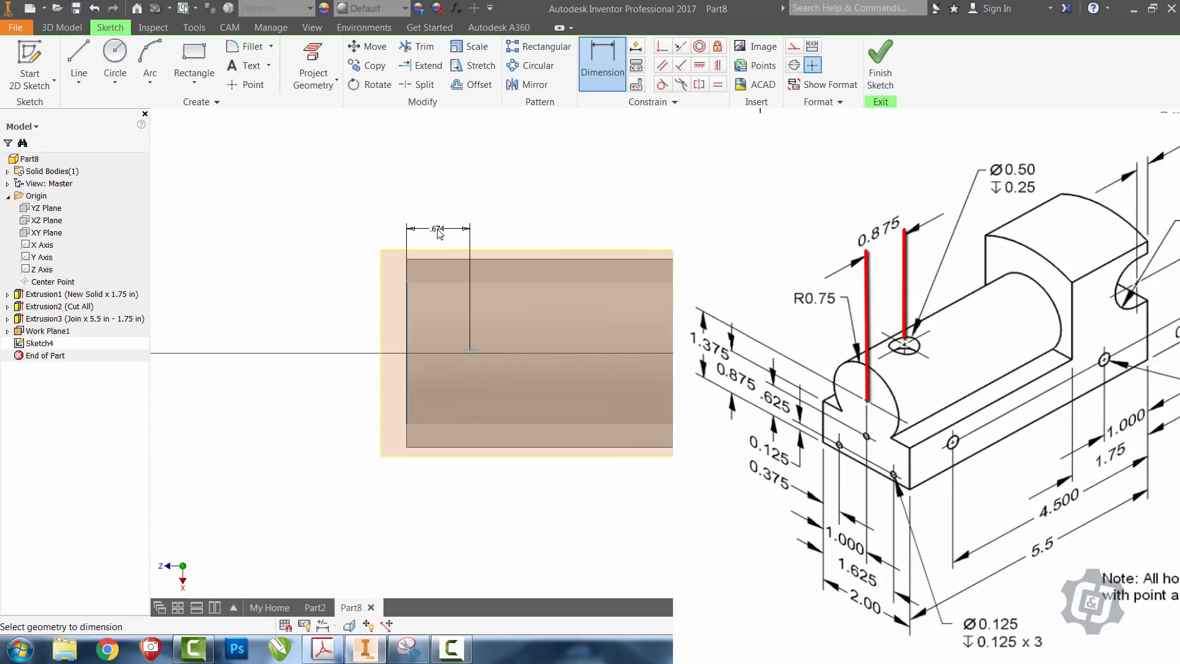
{"action": "left_click", "coordinate": [439, 234]}
{"action": "type", "text": ".8"}
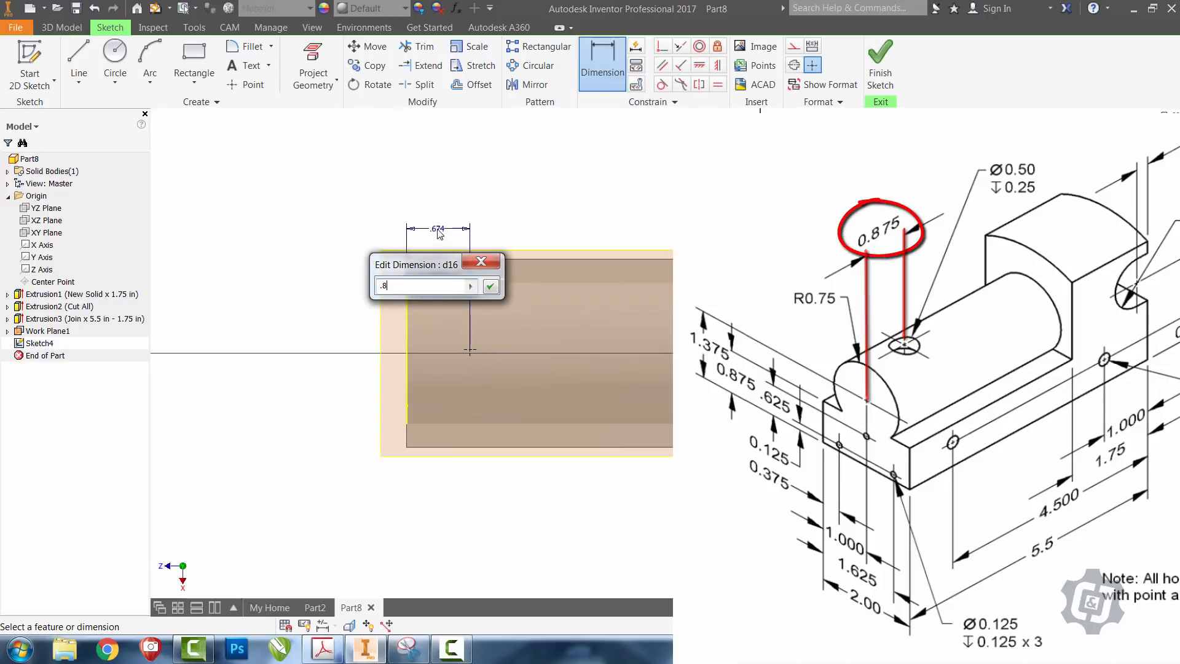
{"action": "type", "text": "75"}
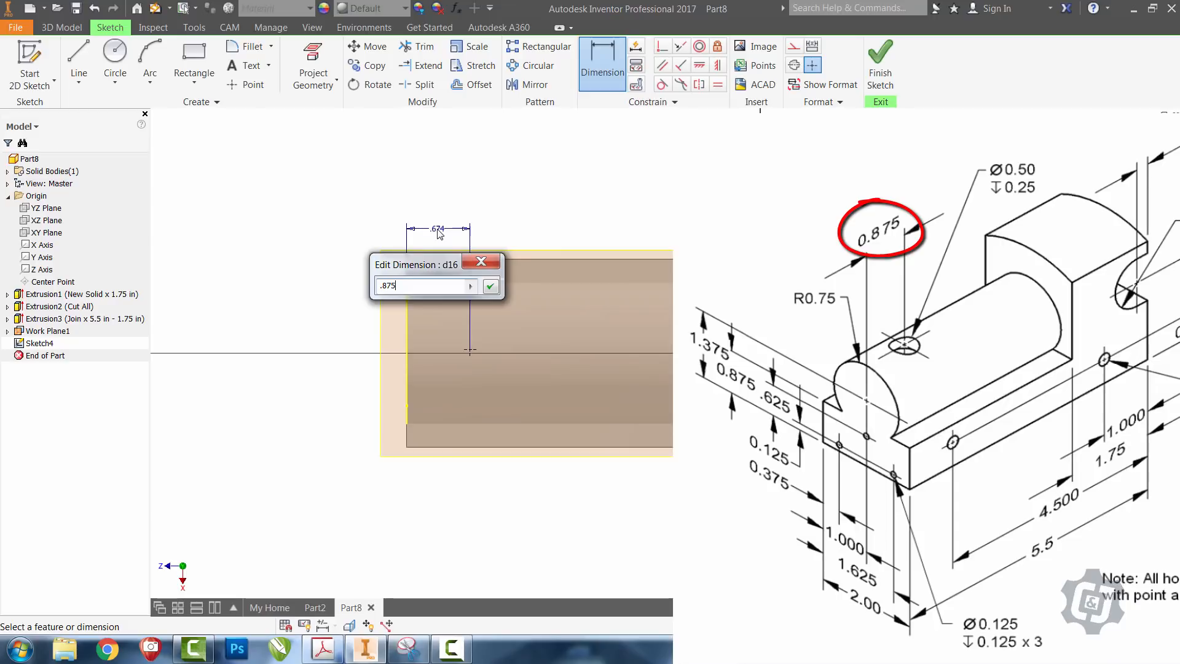
{"action": "key", "text": "Return"}
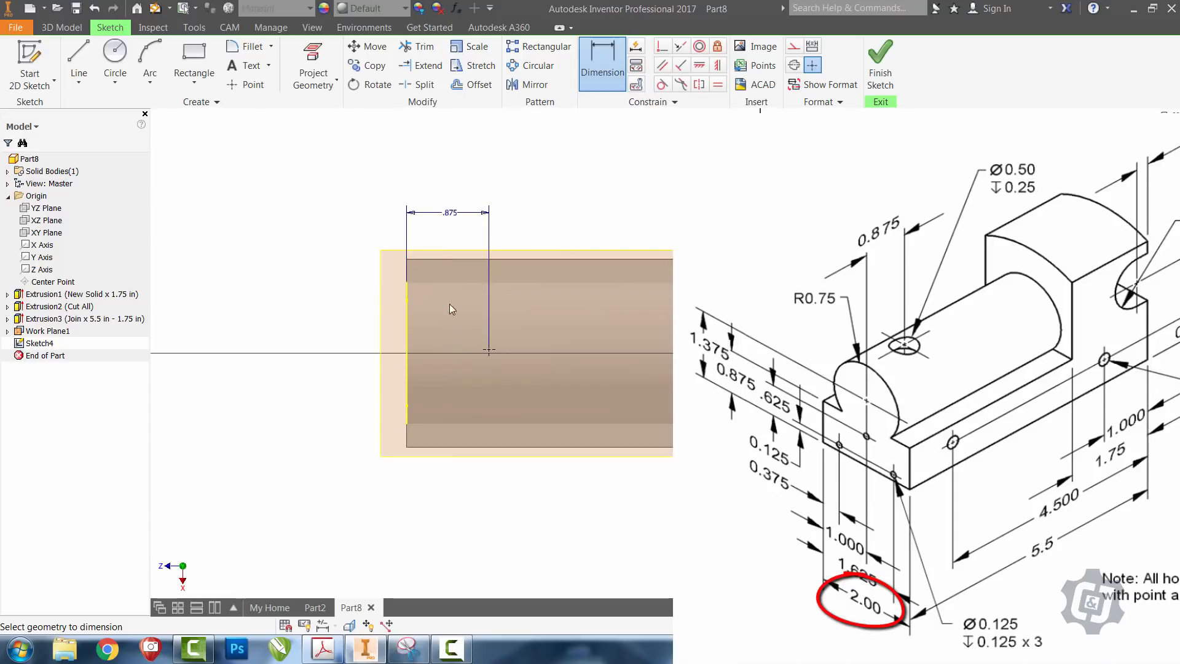
Dimension the sketch point 1 in from the body's long side edge and finish the sketch
{"action": "left_click", "coordinate": [448, 260]}
{"action": "left_click", "coordinate": [489, 349]}
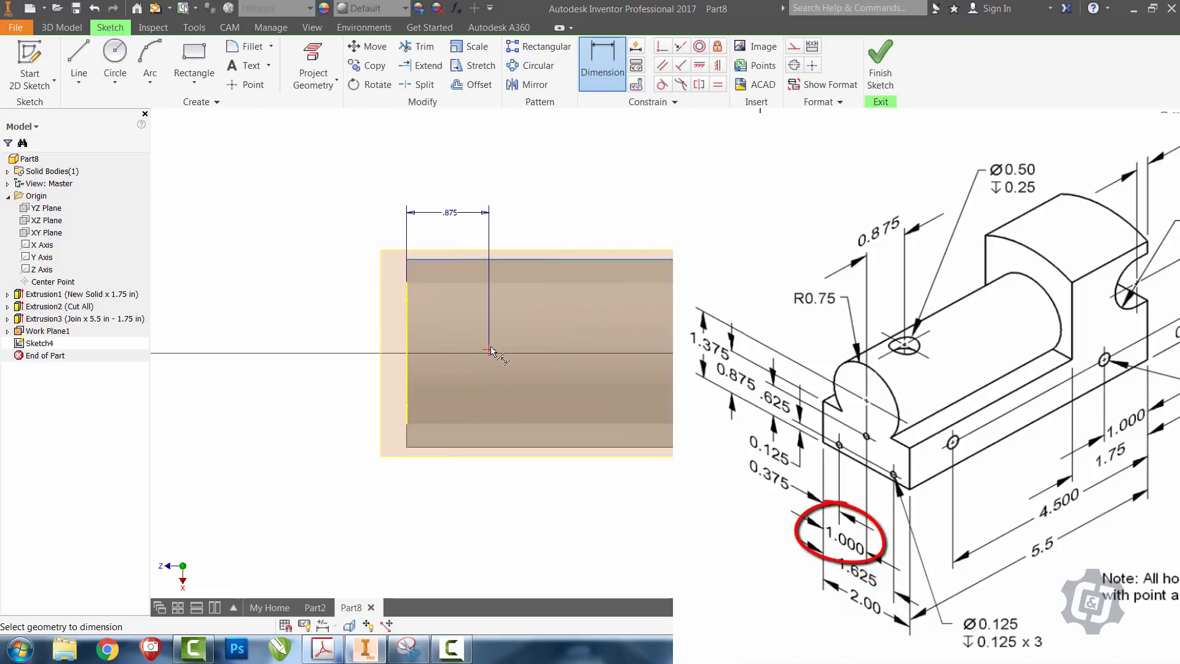
{"action": "left_click", "coordinate": [366, 312]}
{"action": "type", "text": "1"}
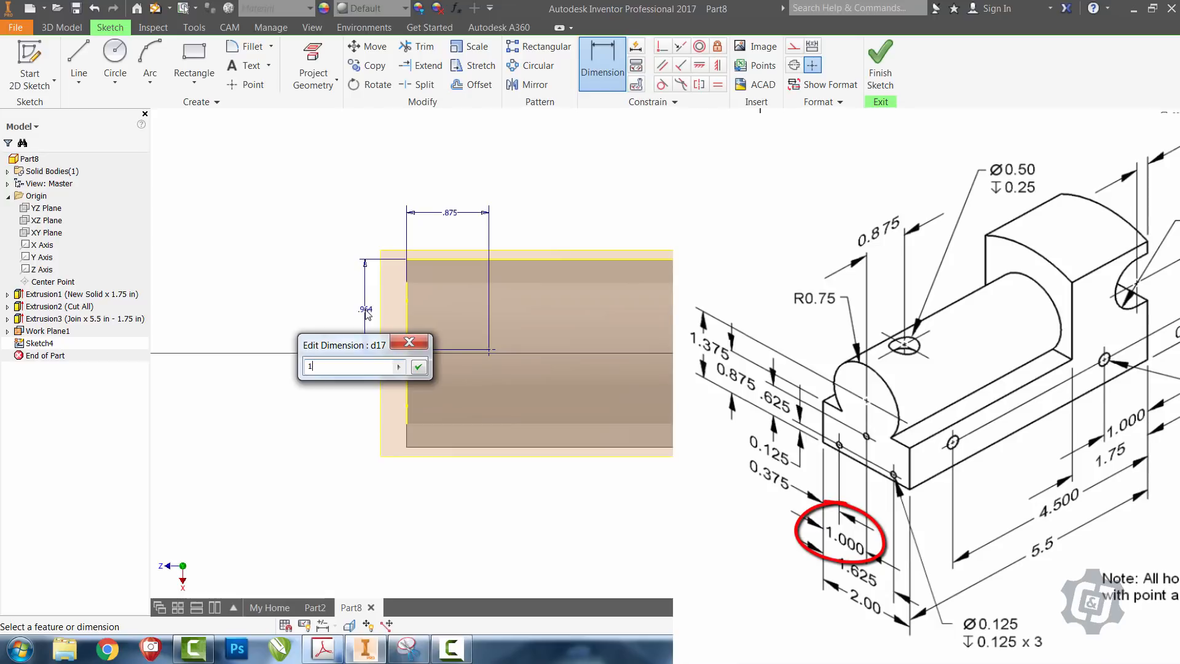
{"action": "key", "text": "Return"}
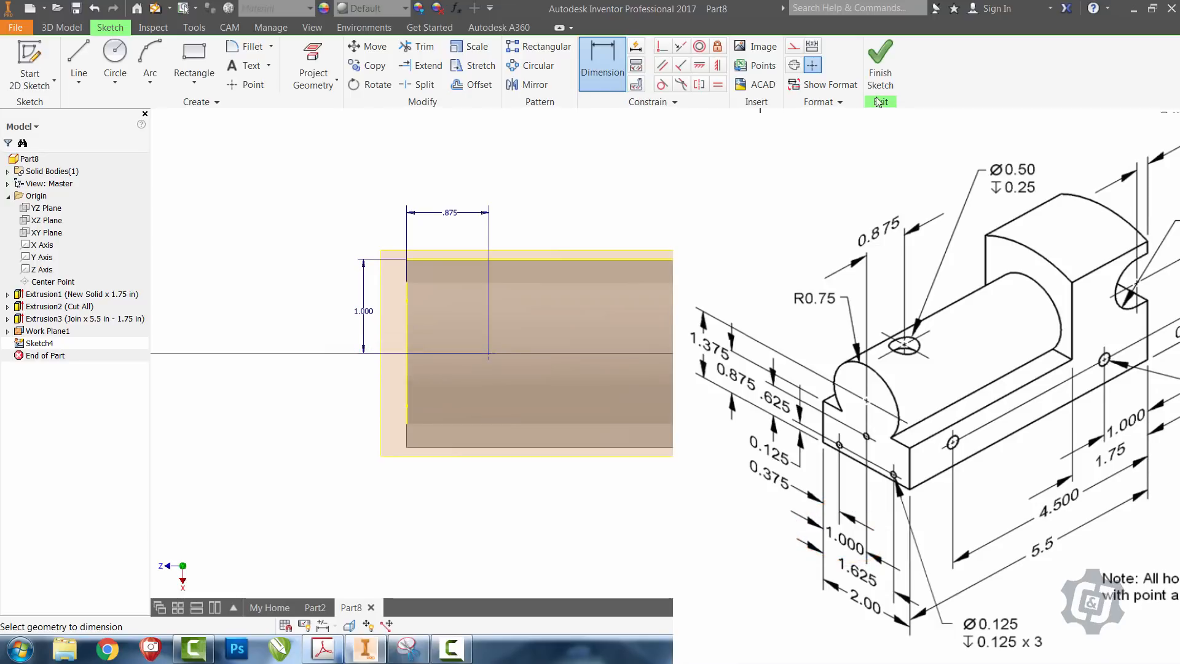
{"action": "left_click", "coordinate": [879, 74]}
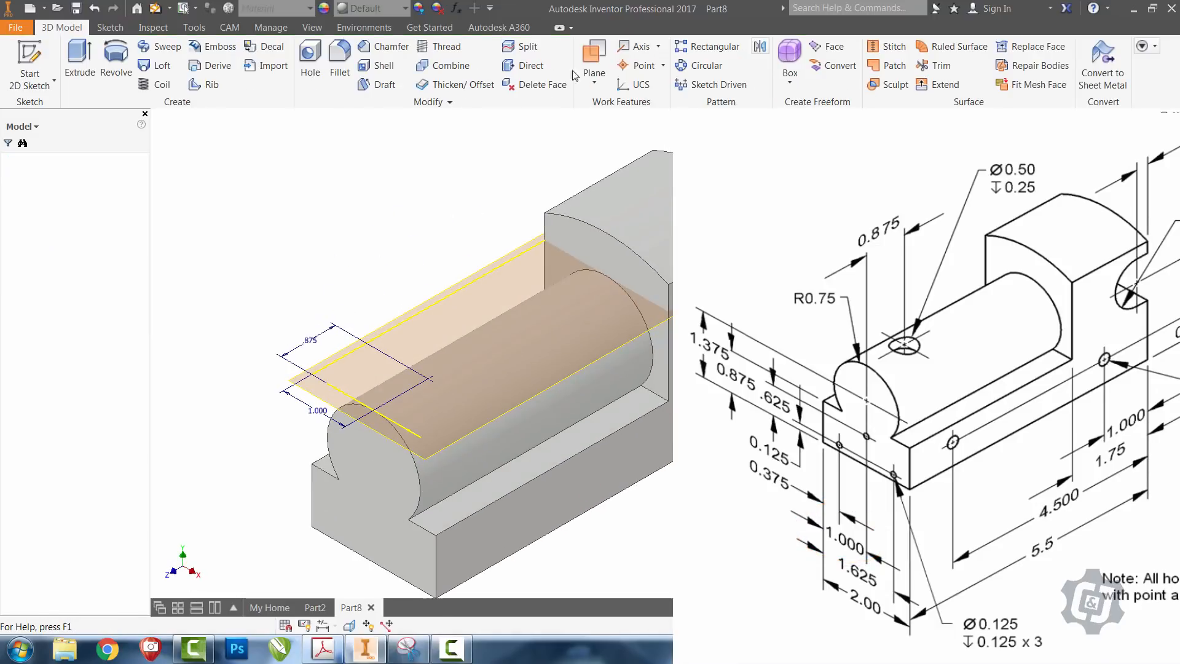
Create a drilled hole at the sketch point with a diameter of .5 in and a depth of .25 in
{"action": "left_click", "coordinate": [310, 69]}
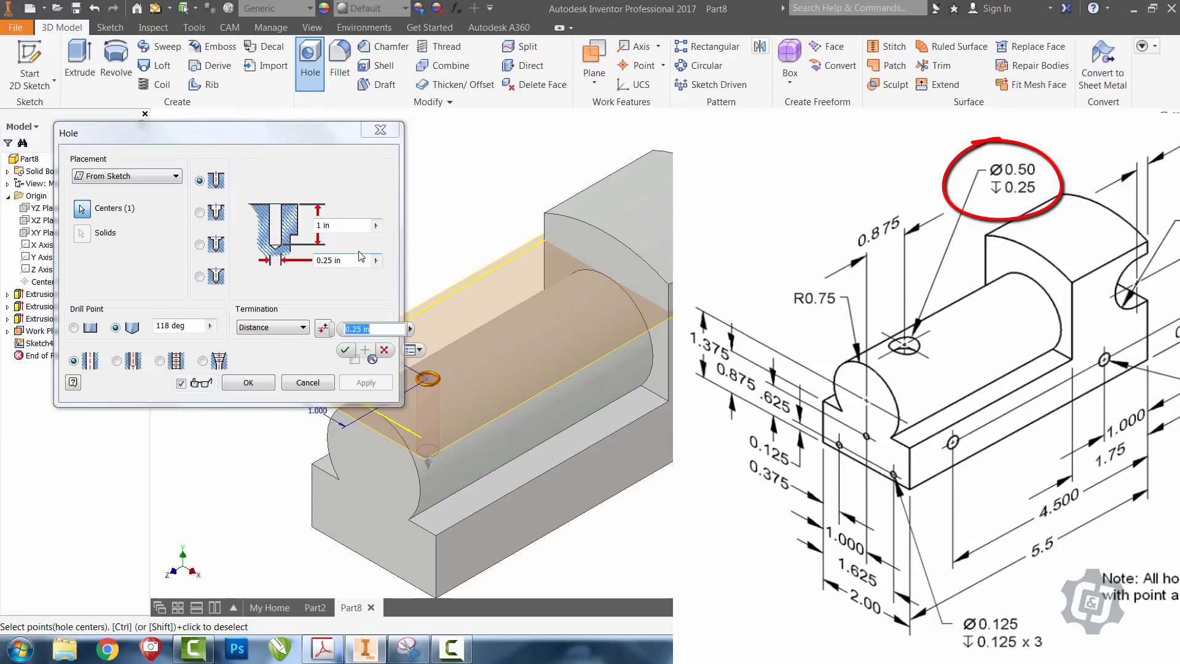
{"action": "left_click", "coordinate": [360, 258]}
{"action": "type", "text": ".5"}
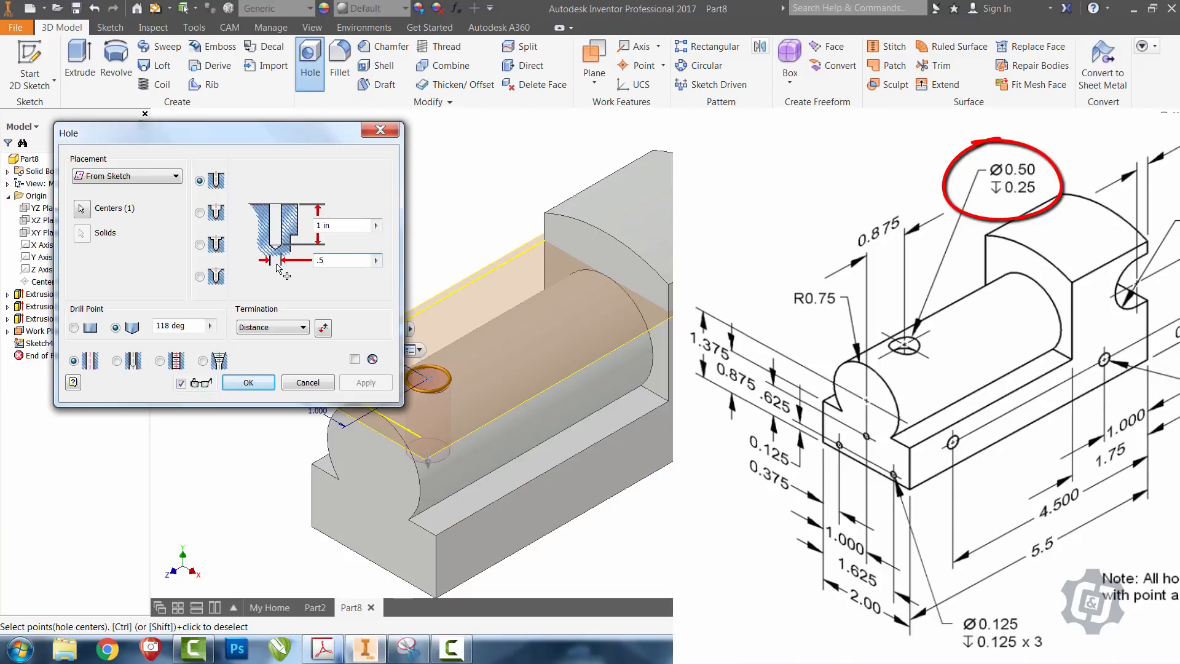
{"action": "key", "text": "Tab"}
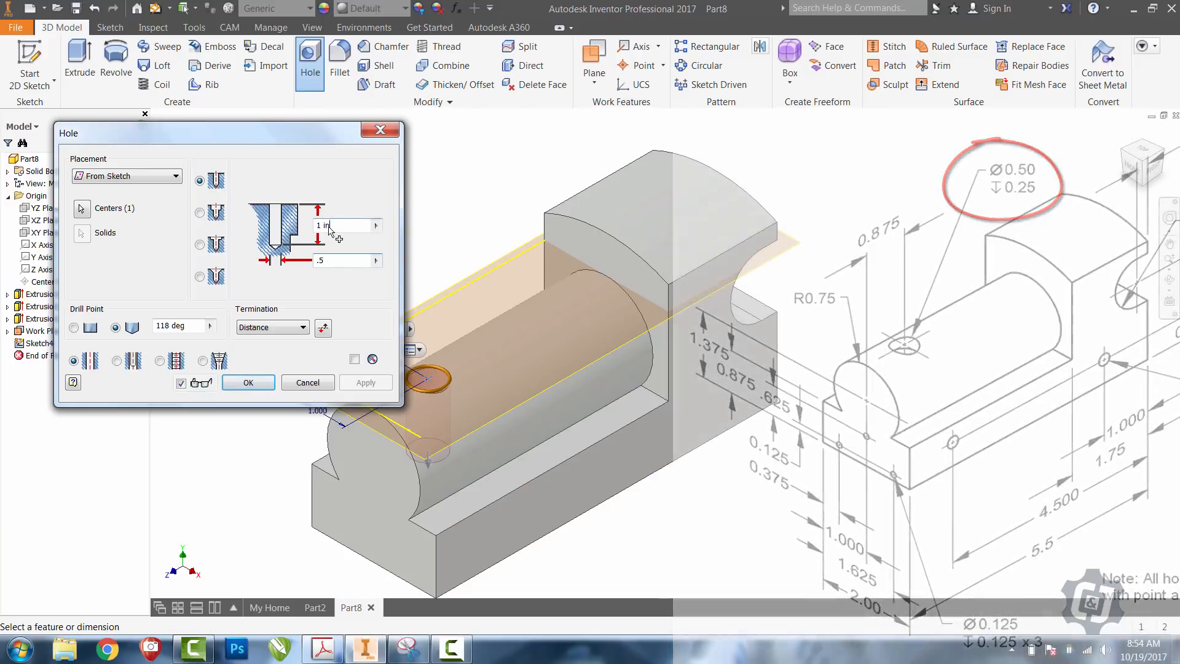
{"action": "type", "text": ".25"}
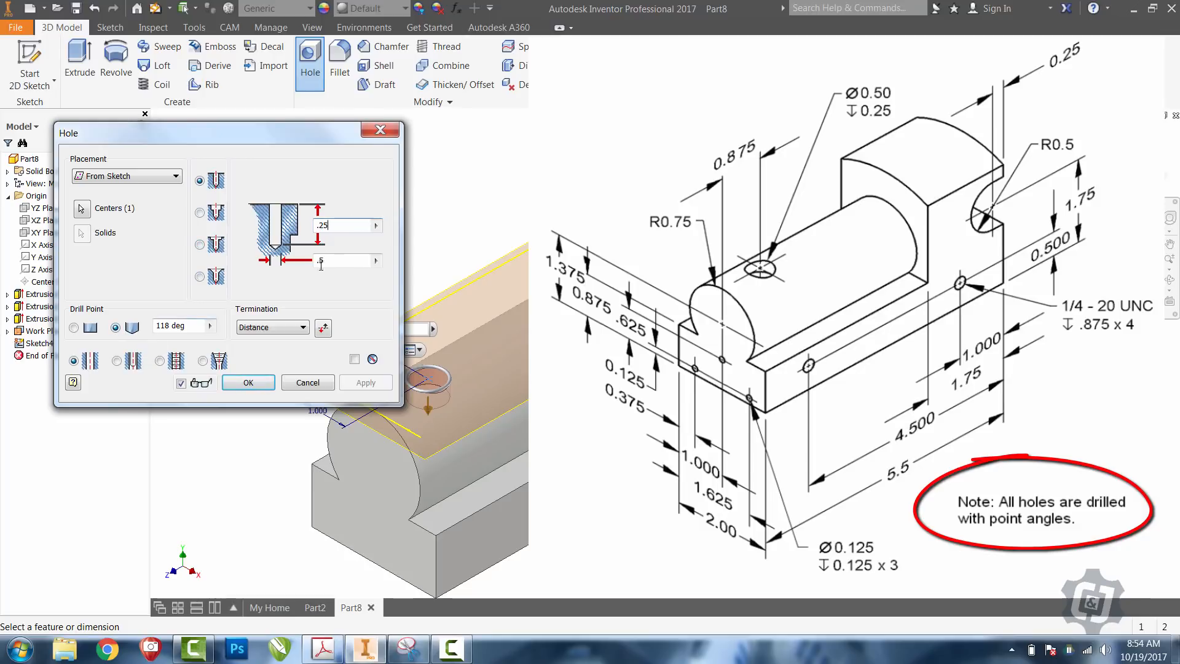
{"action": "left_click", "coordinate": [256, 384]}
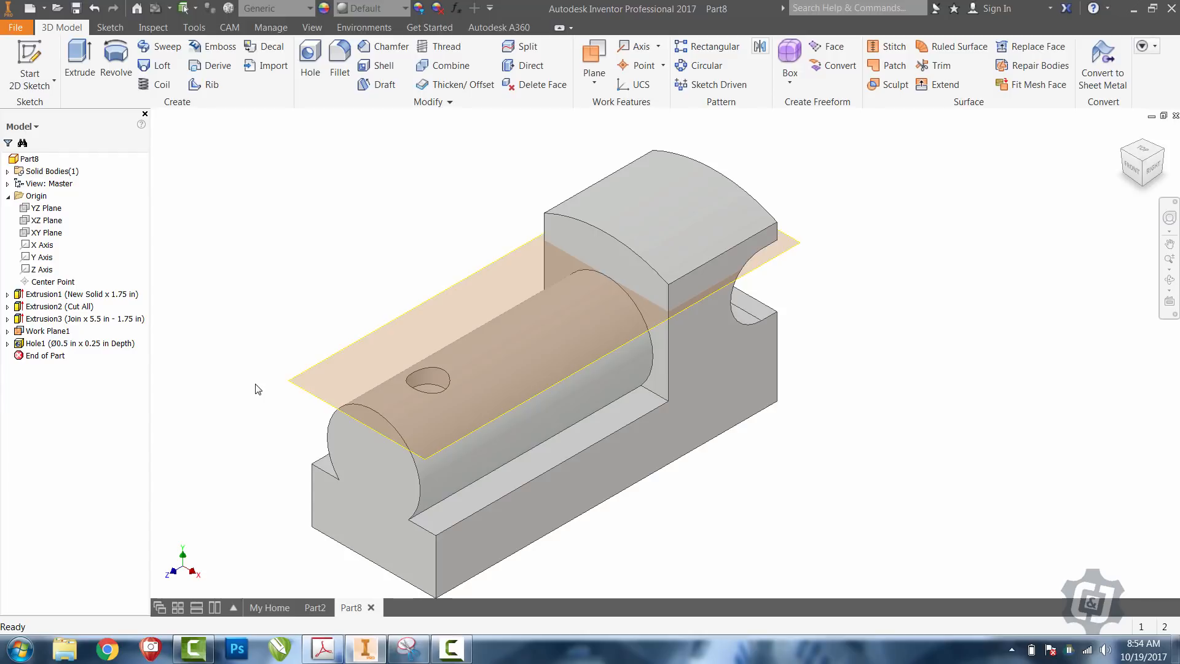
Hide the work plane above the boiler
{"action": "left_click", "coordinate": [345, 351]}
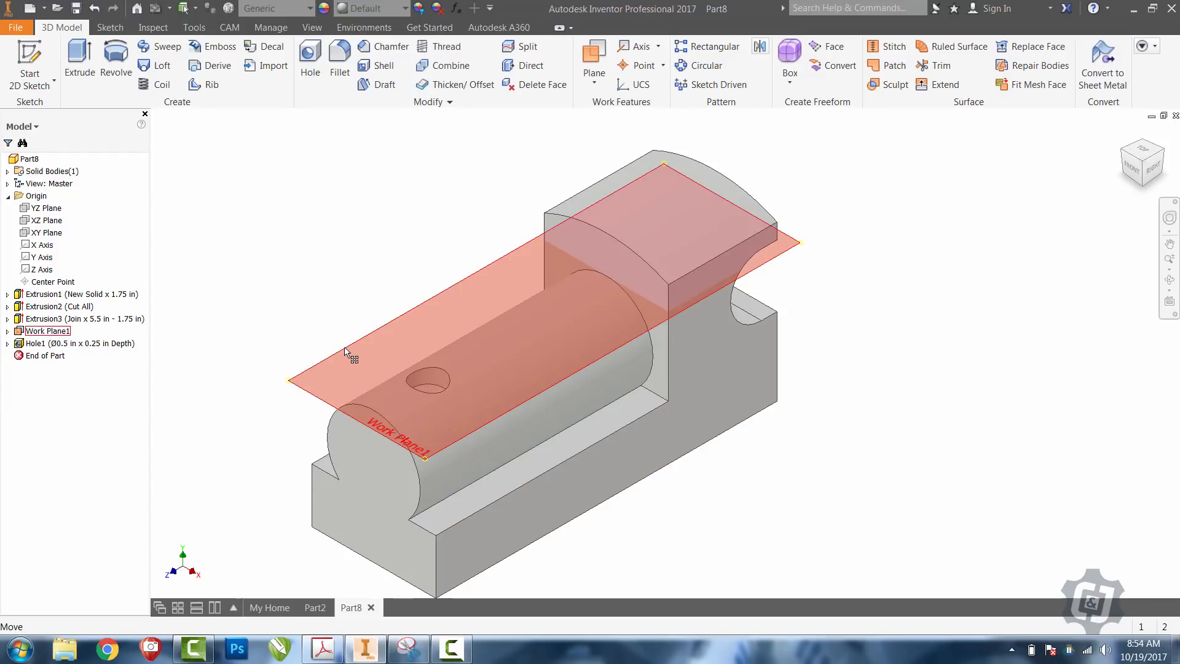
{"action": "right_click", "coordinate": [345, 352]}
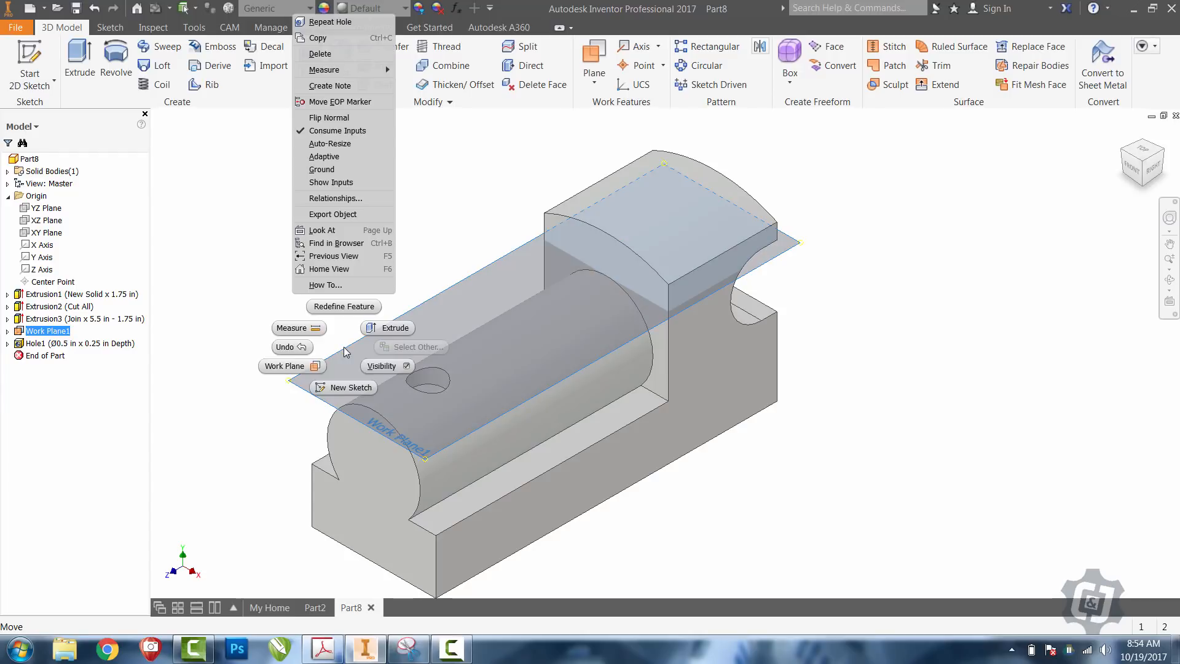
{"action": "left_click", "coordinate": [380, 366]}
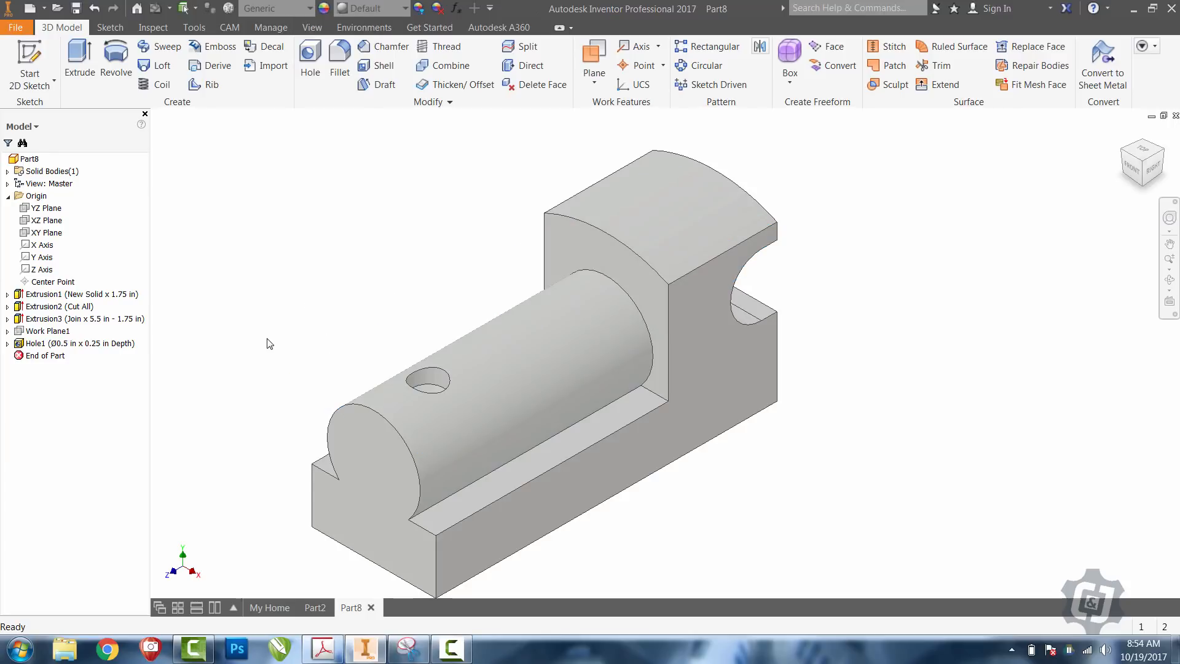
Start a sketch on the body's front face and place three points below the boiler, about 0.32, 0.98 and 1.55 in from the left side edge
{"action": "left_click", "coordinate": [42, 57]}
{"action": "left_click", "coordinate": [356, 491]}
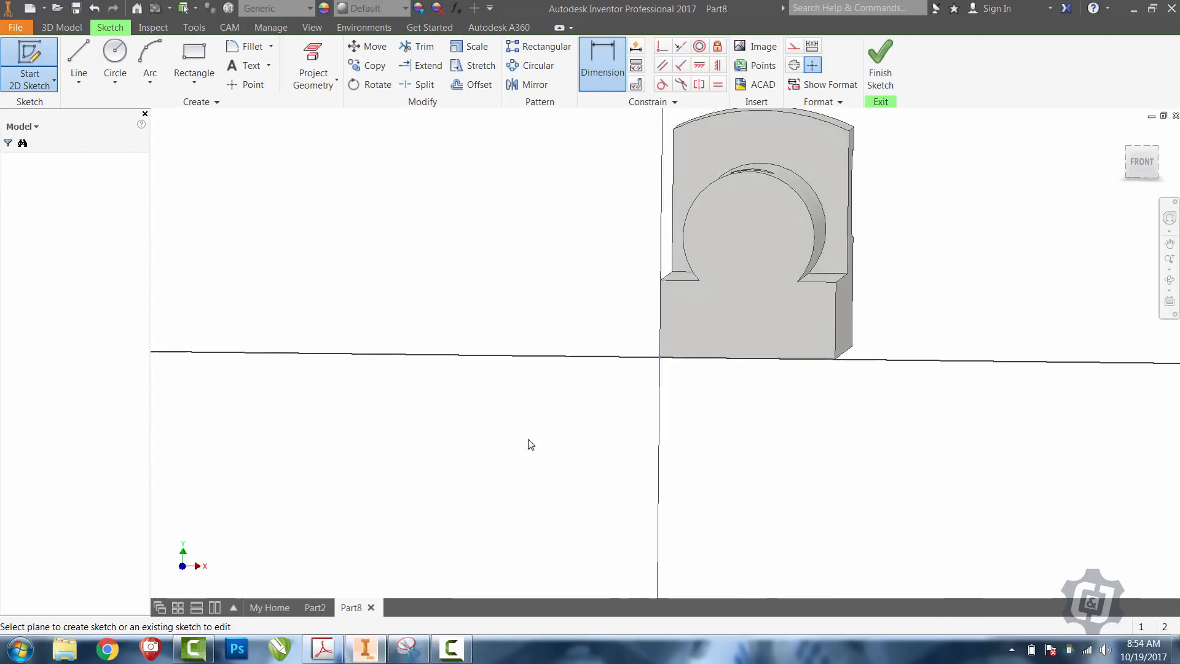
{"action": "left_click", "coordinate": [1169, 245]}
{"action": "left_click_drag", "start_coordinate": [917, 288], "coordinate": [756, 359]}
{"action": "left_click", "coordinate": [1169, 258]}
{"action": "left_click_drag", "start_coordinate": [1009, 289], "coordinate": [988, 319]}
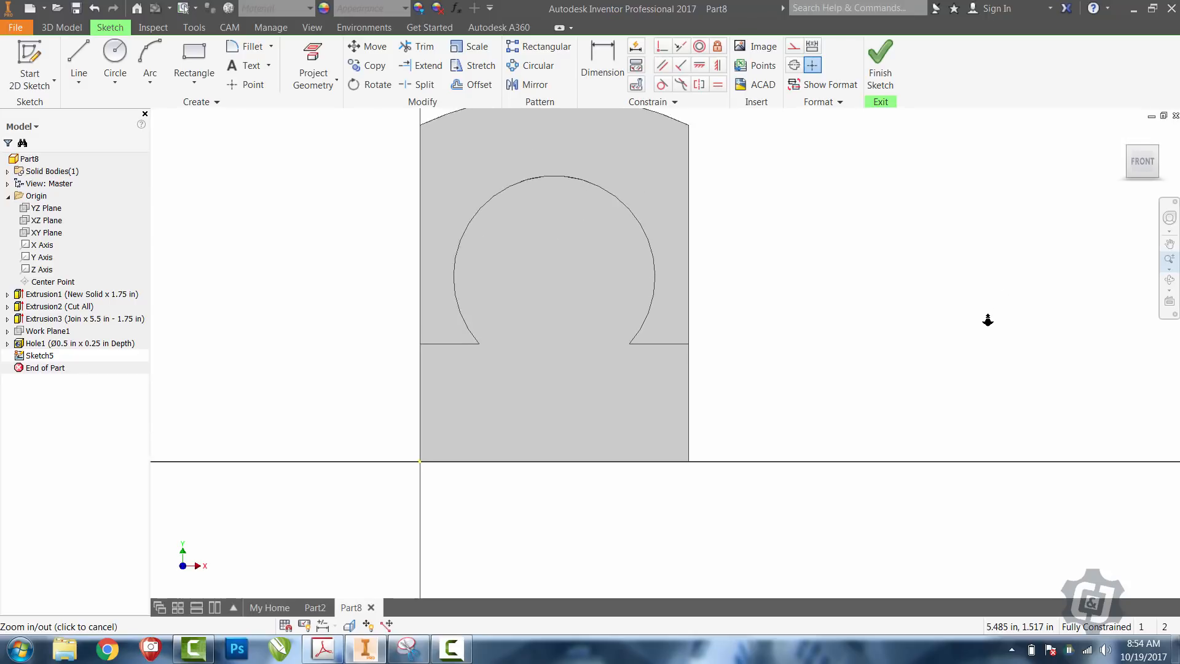
{"action": "left_click", "coordinate": [246, 84]}
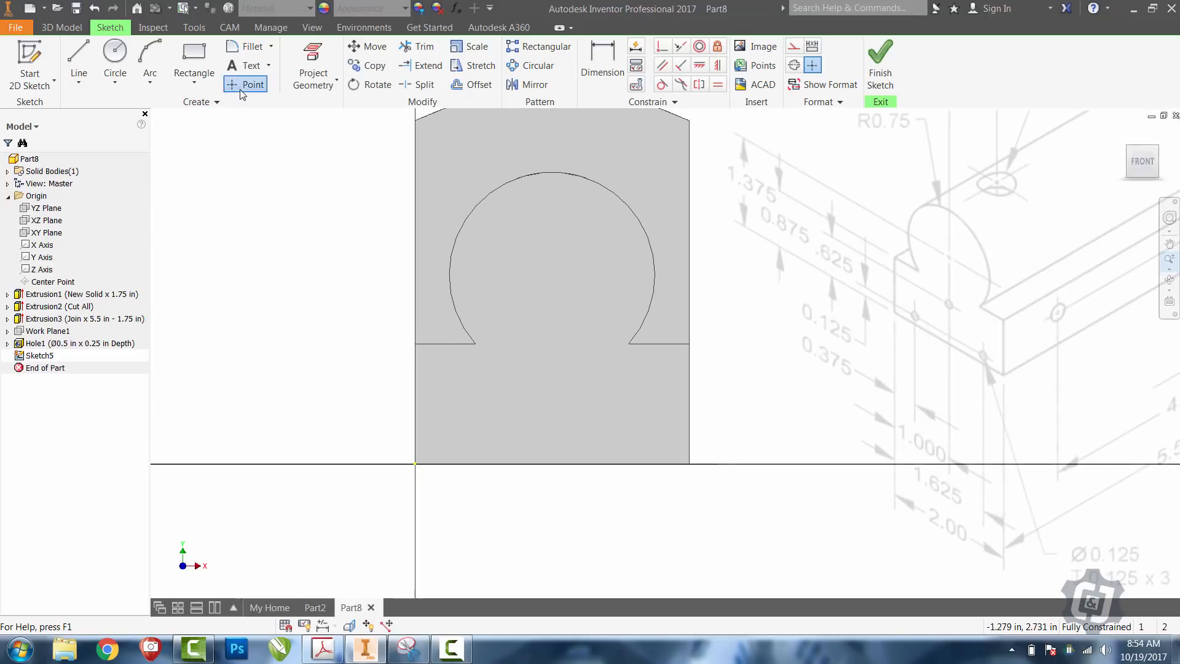
{"action": "left_click", "coordinate": [459, 426]}
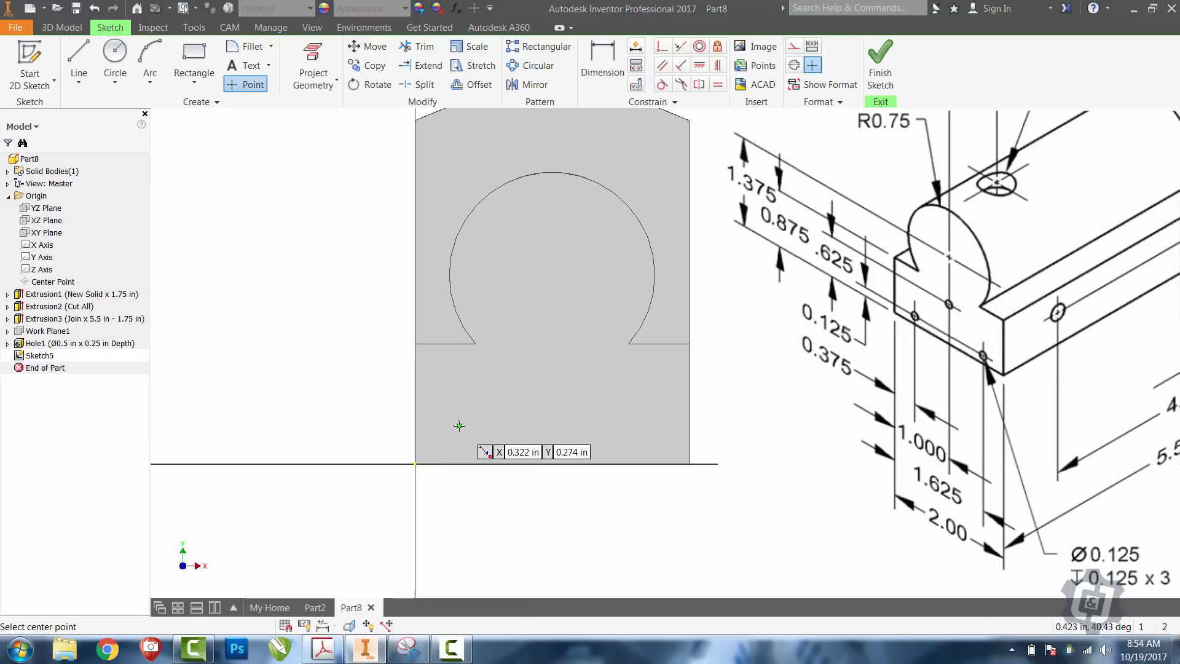
{"action": "left_click", "coordinate": [548, 364]}
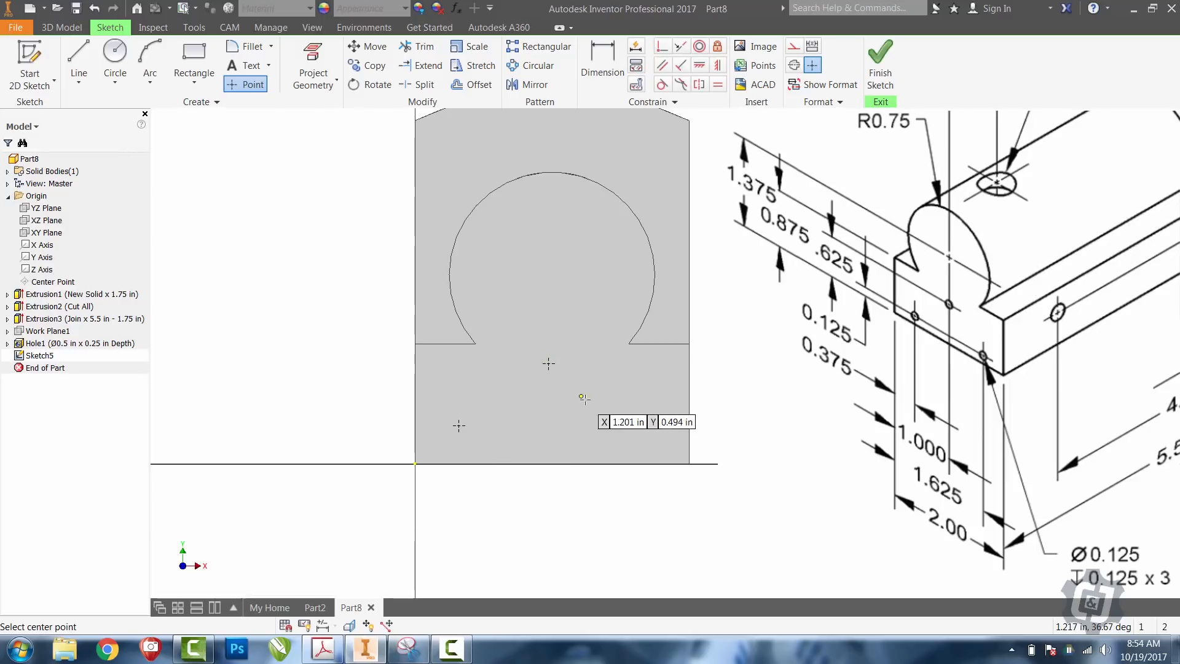
{"action": "left_click", "coordinate": [628, 433]}
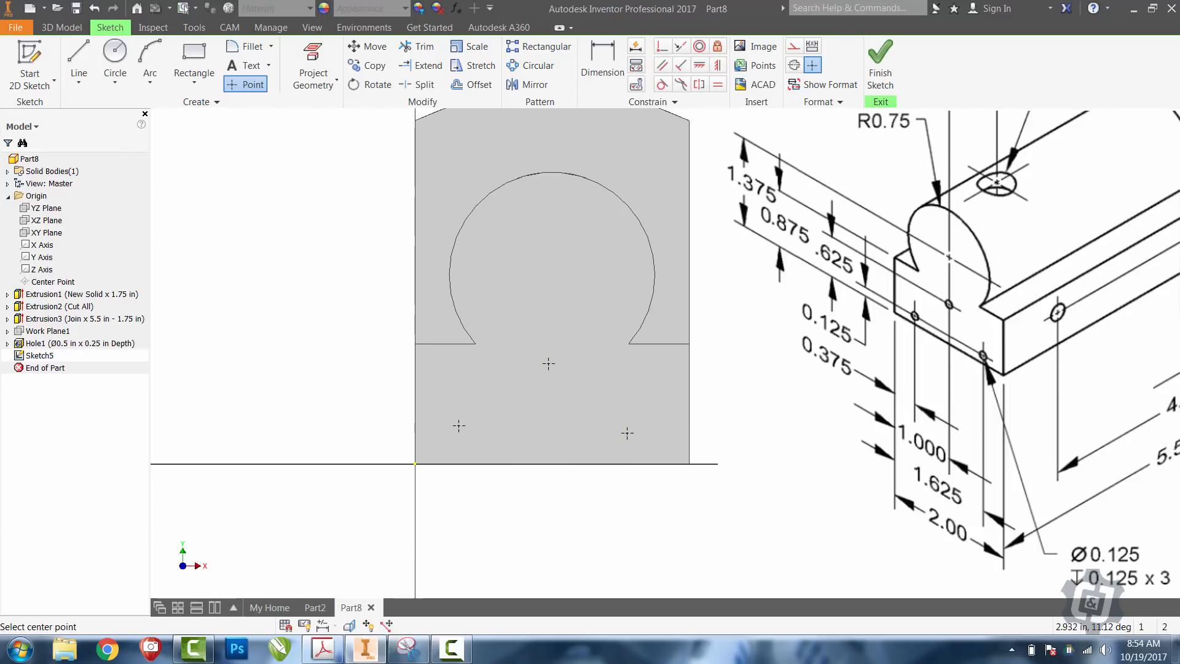
Dimension the lower-left sketch point .375 in from the front face's left side edge
{"action": "left_click", "coordinate": [595, 68]}
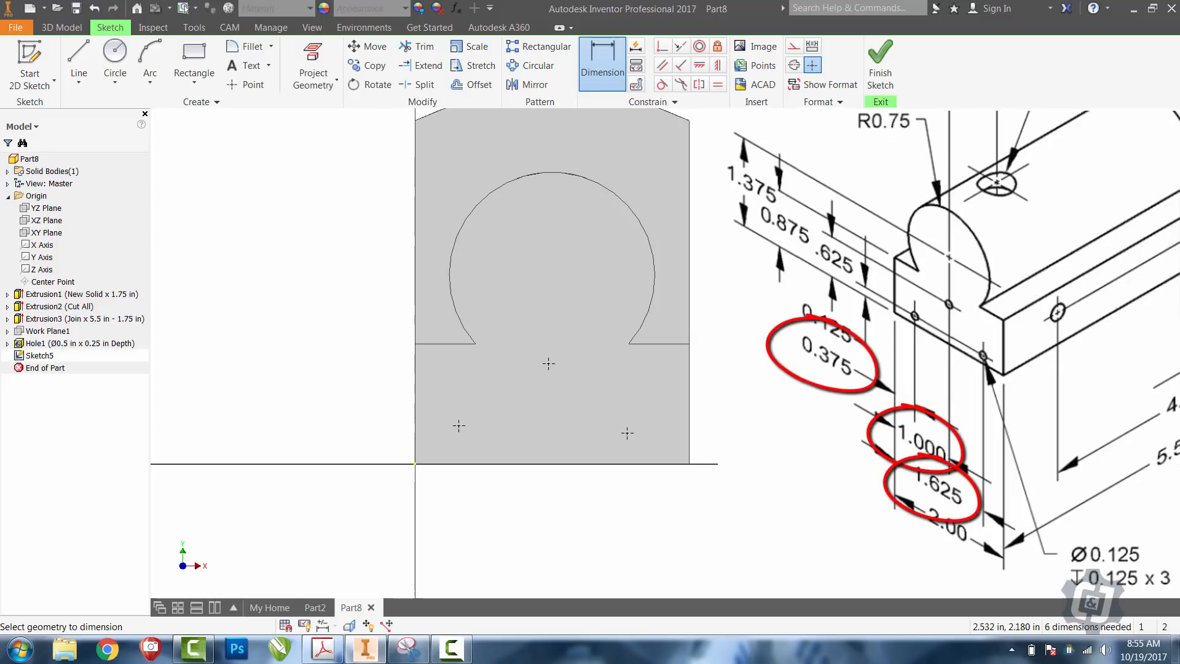
{"action": "left_click", "coordinate": [415, 424]}
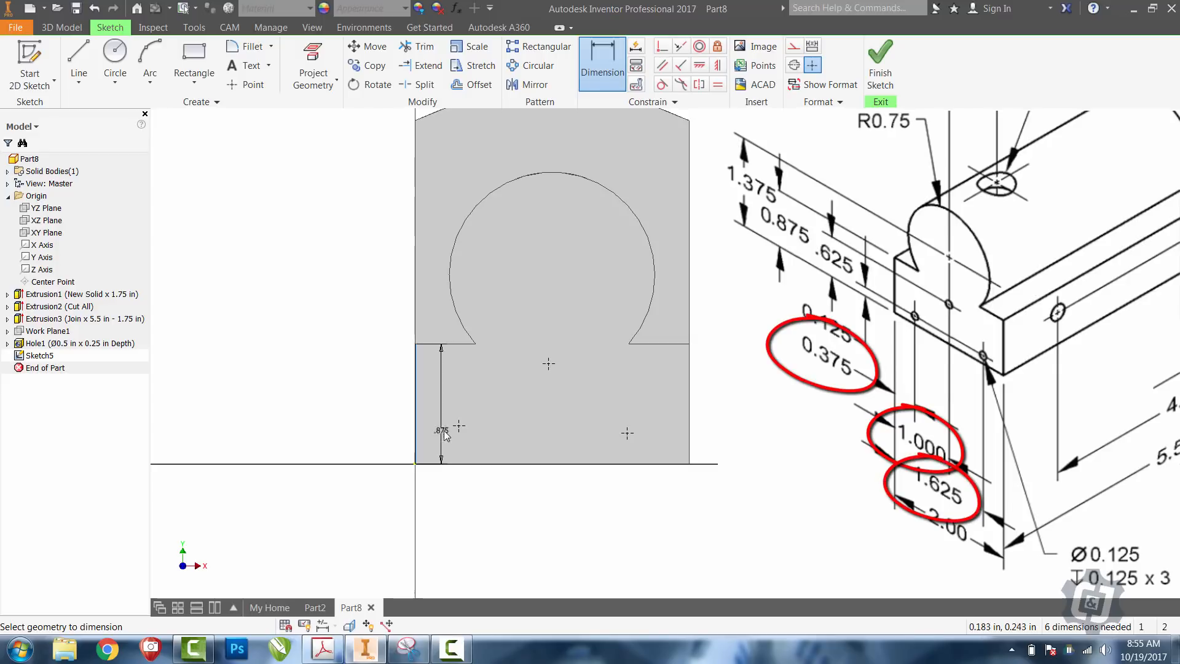
{"action": "left_click", "coordinate": [459, 425]}
{"action": "left_click", "coordinate": [440, 483]}
{"action": "type", "text": "."}
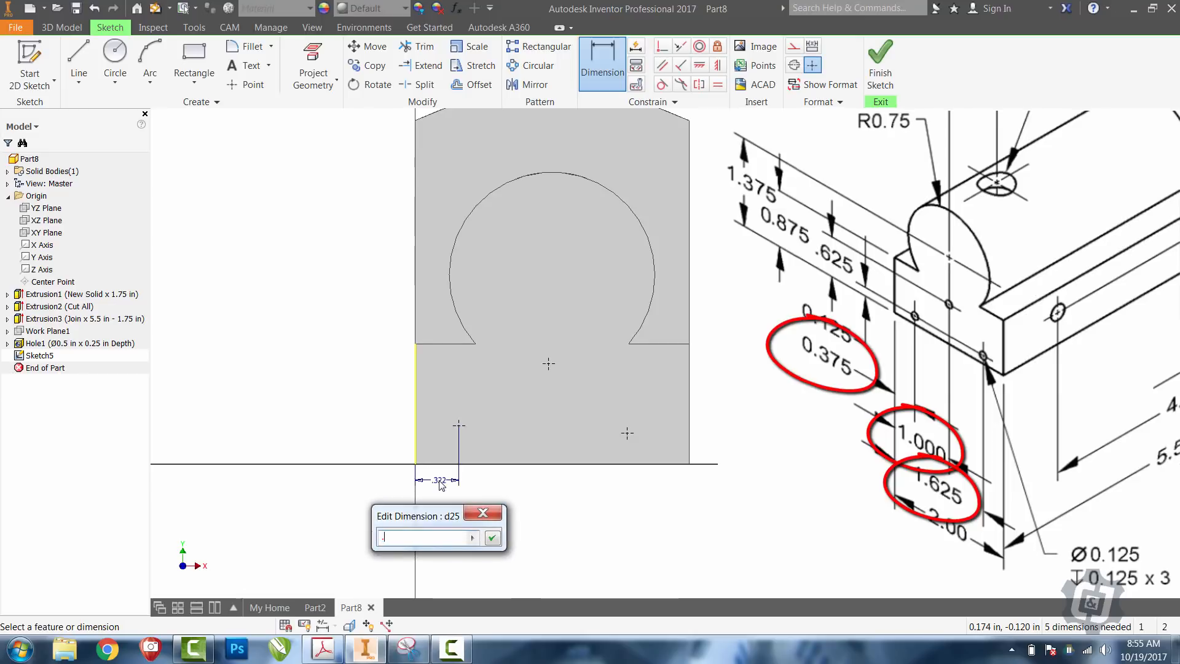
{"action": "type", "text": "375"}
{"action": "key", "text": "Return"}
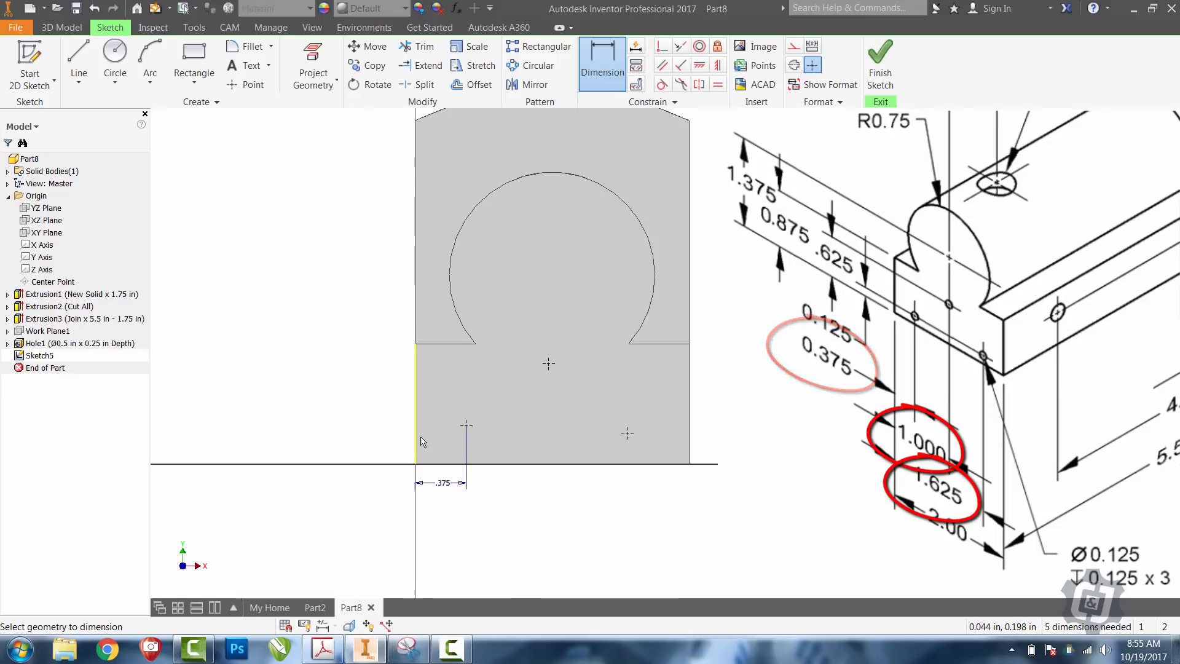
Dimension the middle sketch point 1 in from the front face's left side edge
{"action": "left_click", "coordinate": [415, 437]}
{"action": "left_click", "coordinate": [552, 362]}
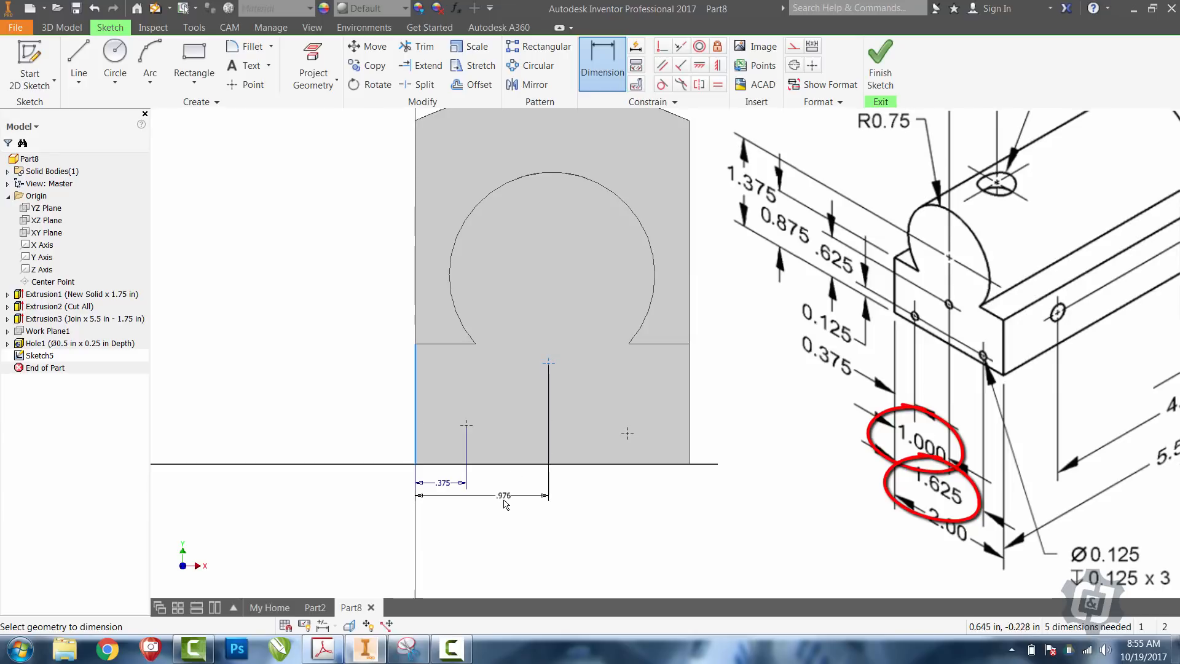
{"action": "left_click", "coordinate": [503, 506]}
{"action": "type", "text": "1"}
{"action": "key", "text": "Return"}
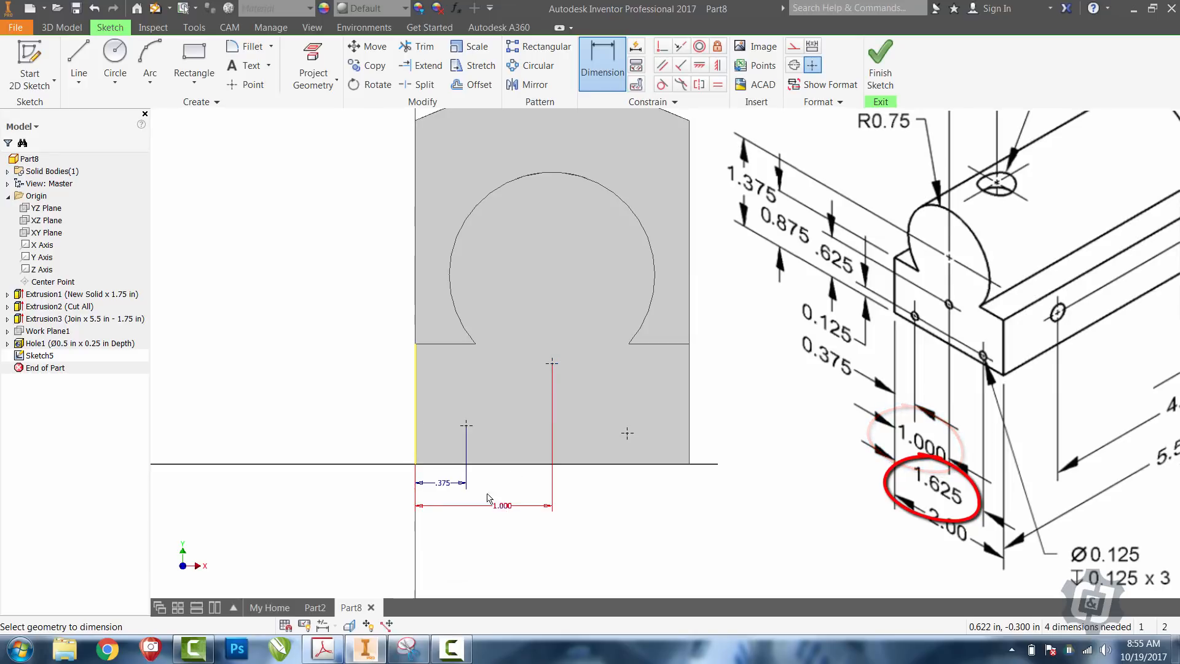
Dimension the lower-right sketch point 1.625 in from the front face's left side edge
{"action": "left_click", "coordinate": [416, 456]}
{"action": "left_click", "coordinate": [627, 434]}
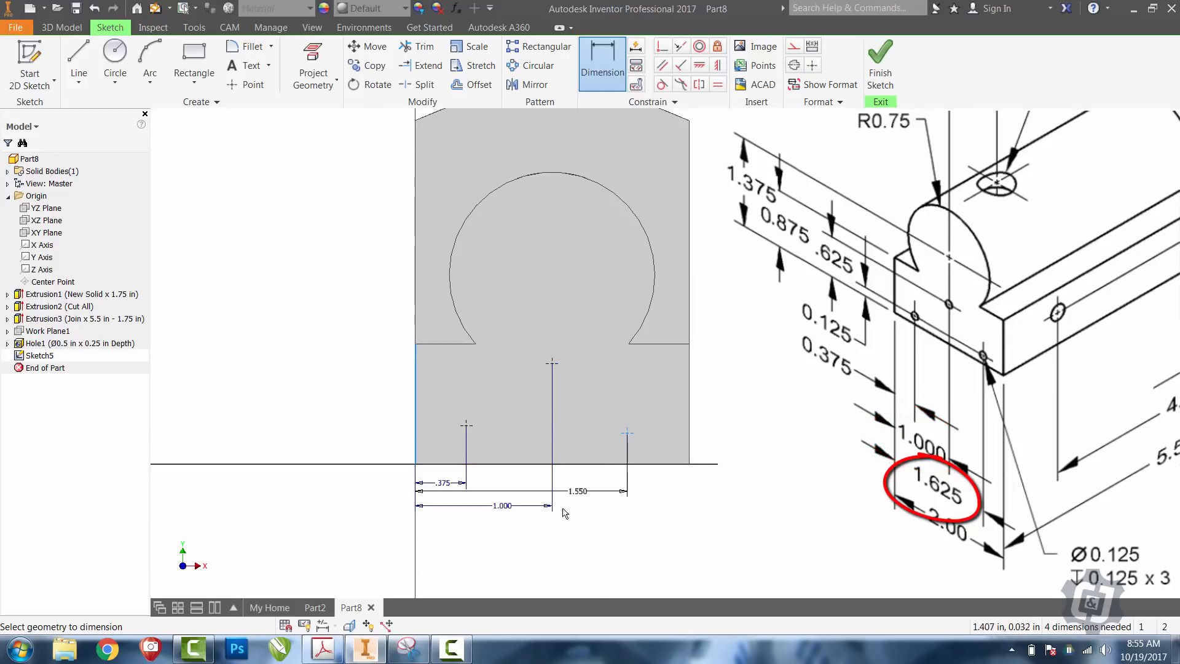
{"action": "left_click", "coordinate": [557, 532]}
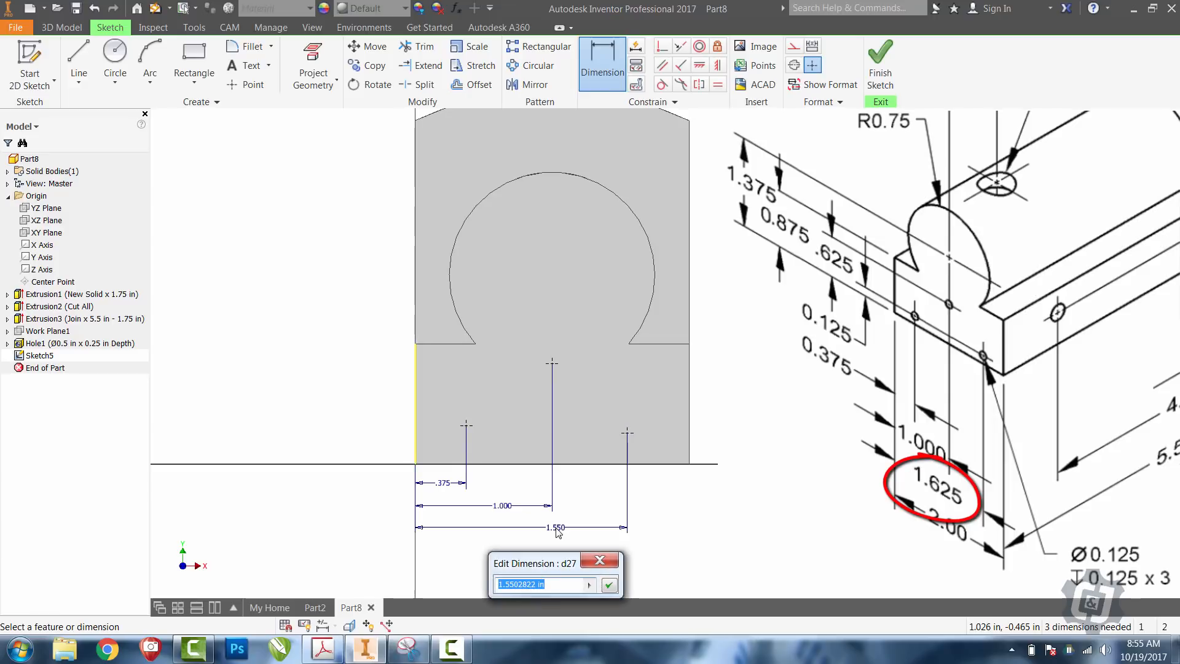
{"action": "type", "text": "1.625"}
{"action": "key", "text": "Return"}
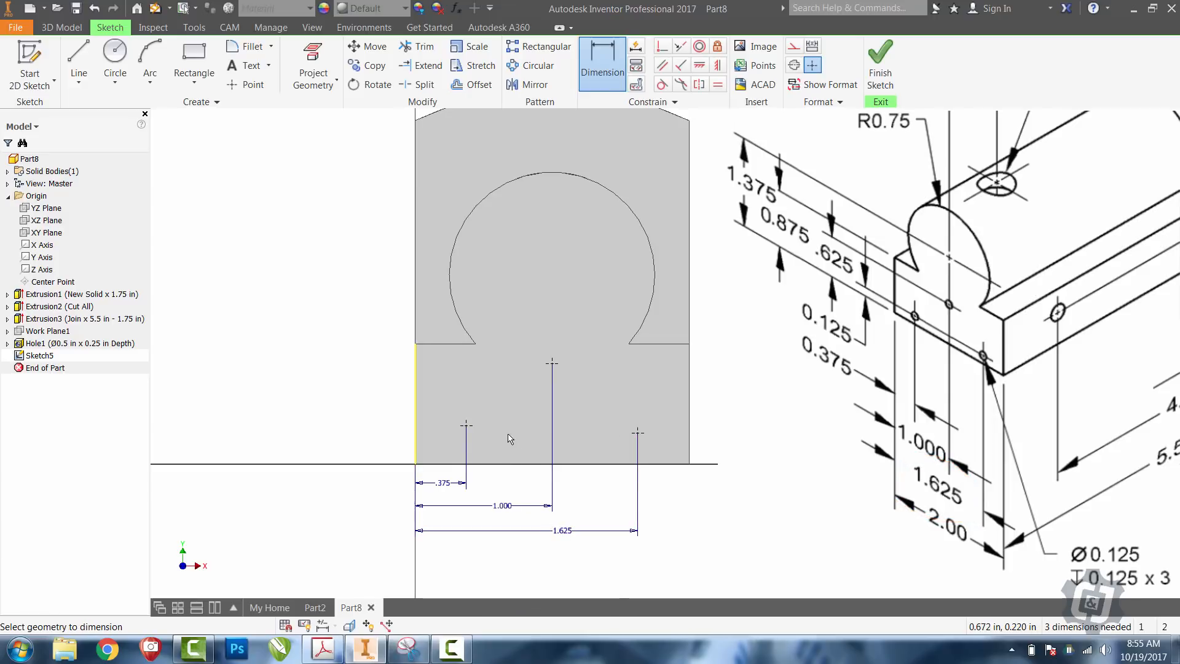
Dimension the lower-left sketch point .125 in above the front face's bottom edge
{"action": "left_click", "coordinate": [450, 464]}
{"action": "left_click", "coordinate": [466, 425]}
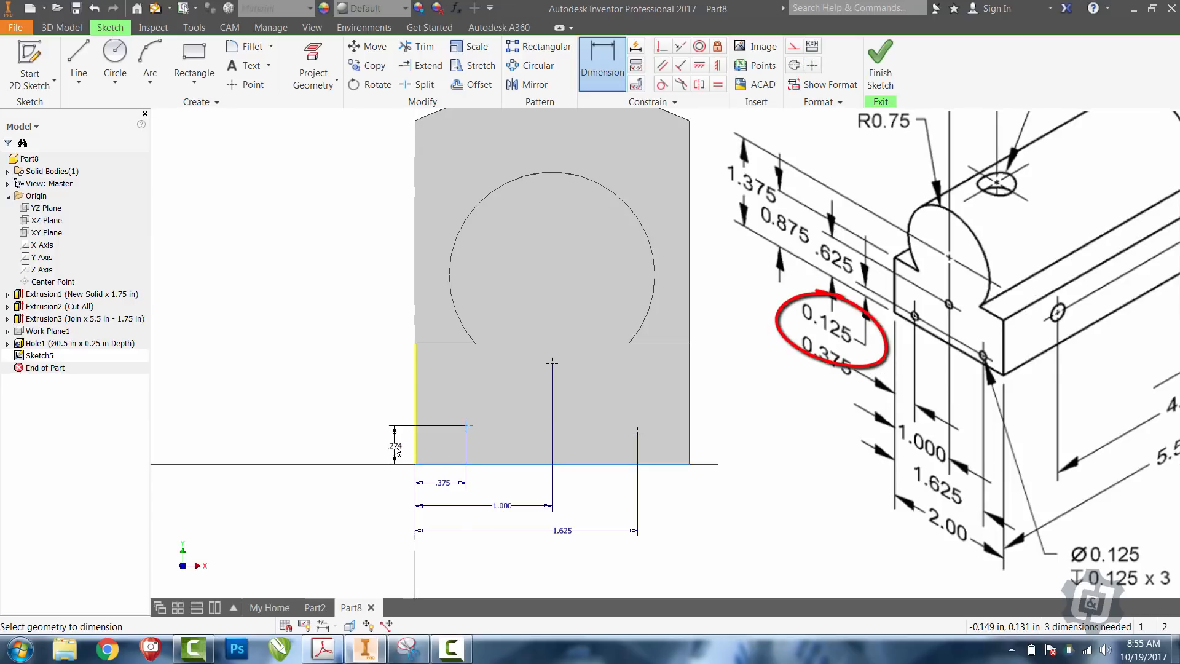
{"action": "left_click", "coordinate": [395, 451]}
{"action": "type", "text": ".125"}
{"action": "key", "text": "Return"}
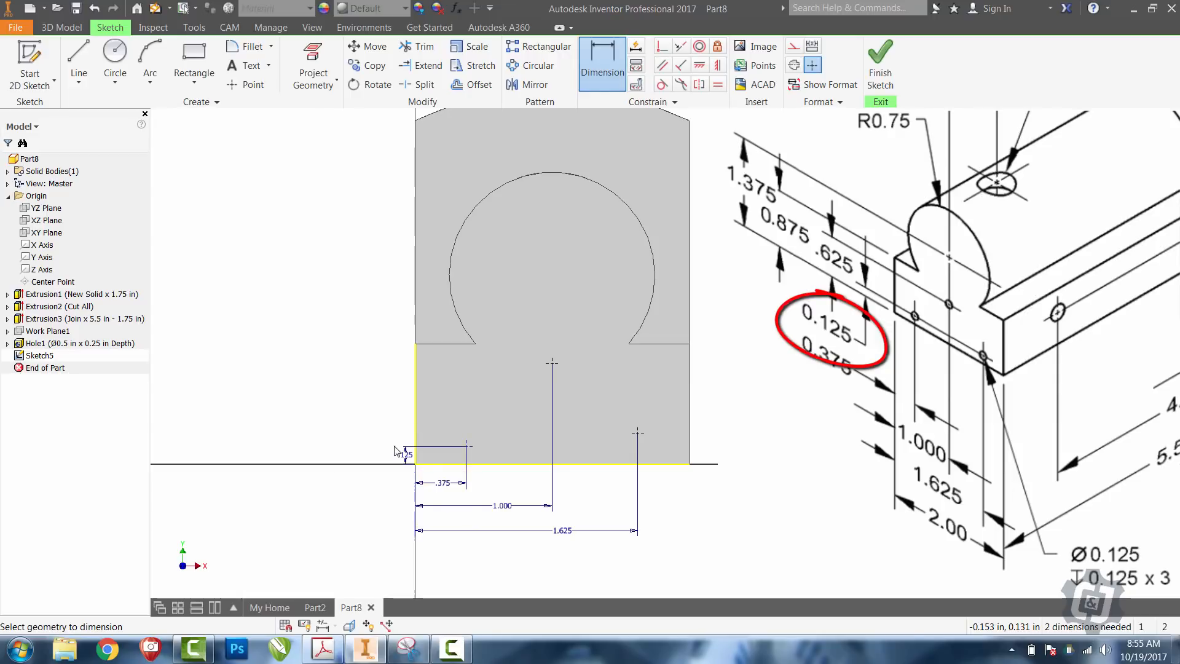
Dimension the middle sketch point .625 in above the front face's bottom edge
{"action": "left_click", "coordinate": [484, 464]}
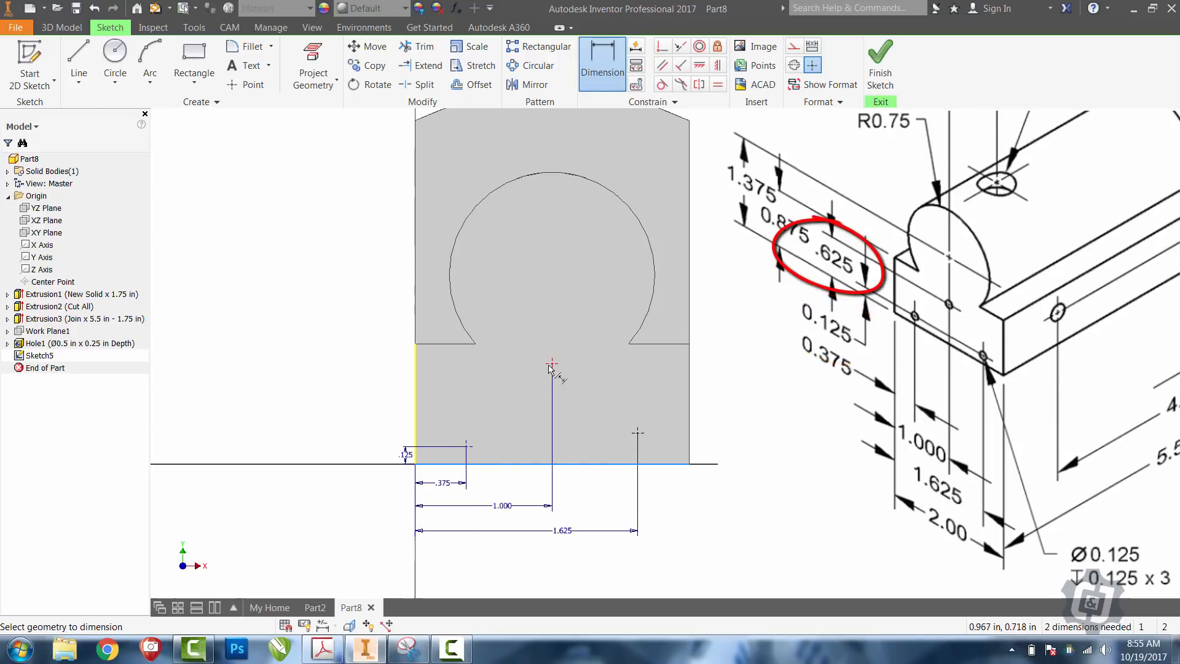
{"action": "left_click", "coordinate": [550, 365]}
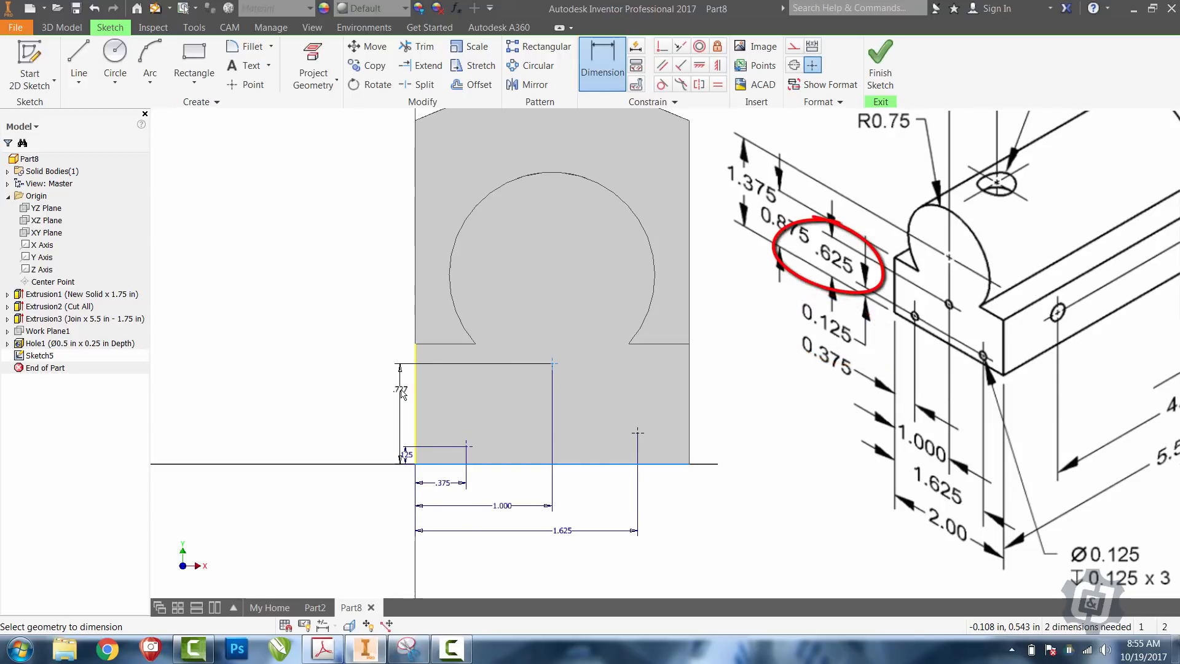
{"action": "left_click", "coordinate": [365, 421]}
{"action": "type", "text": ".625"}
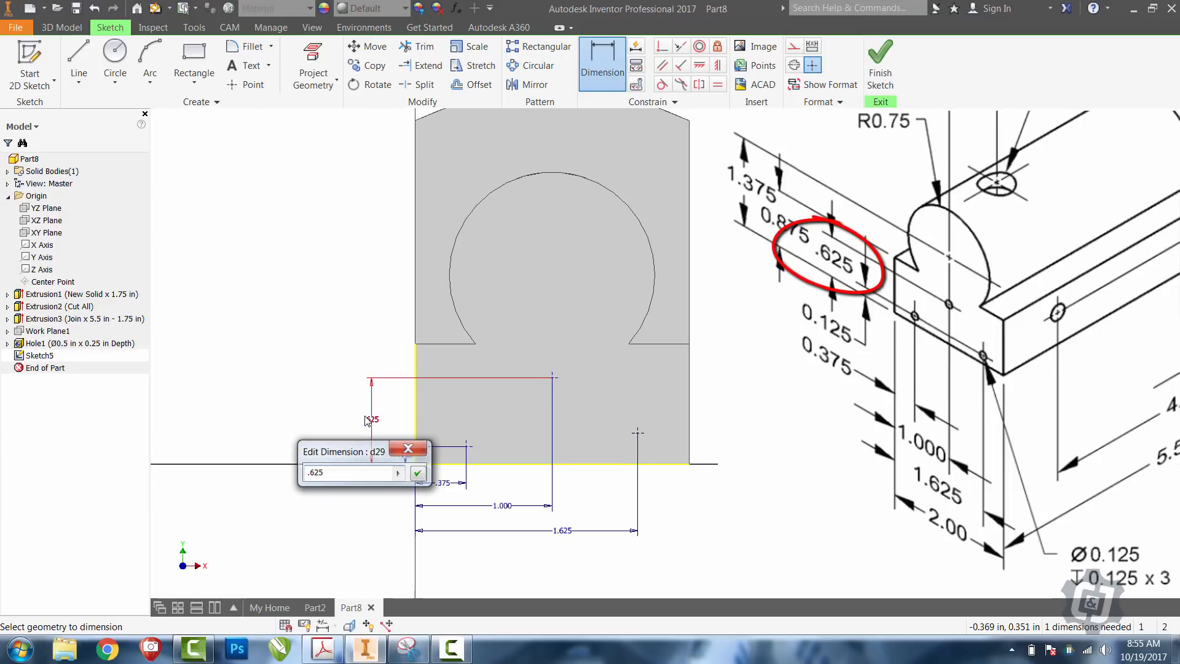
{"action": "key", "text": "Return"}
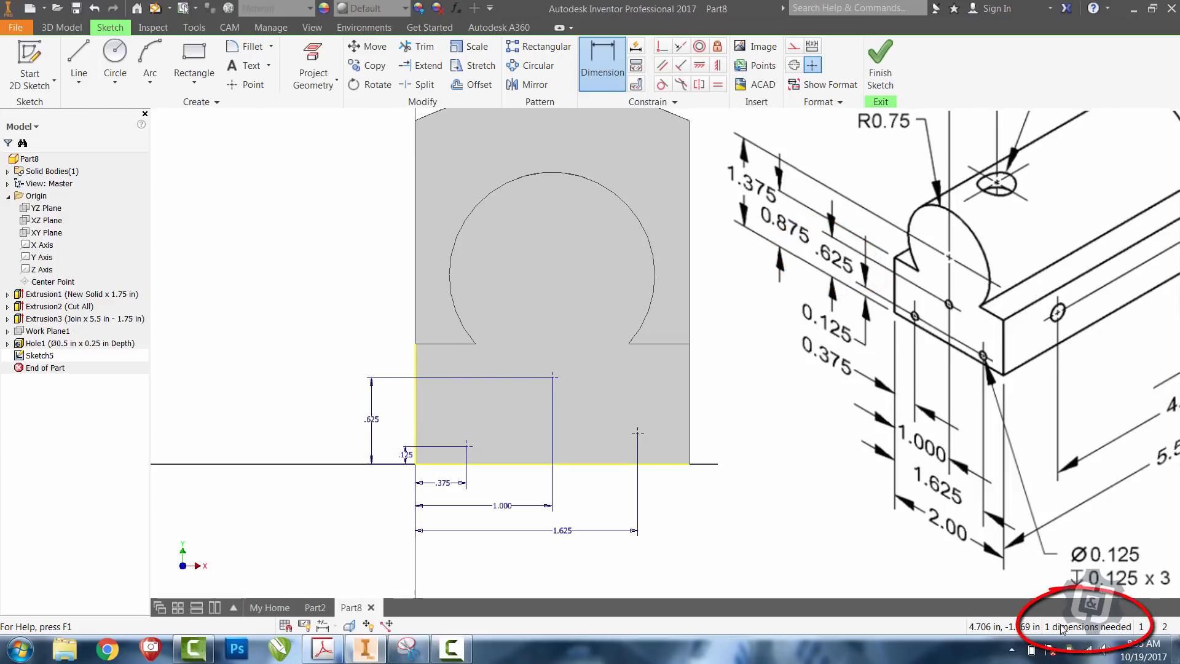
{"action": "key", "text": "Escape"}
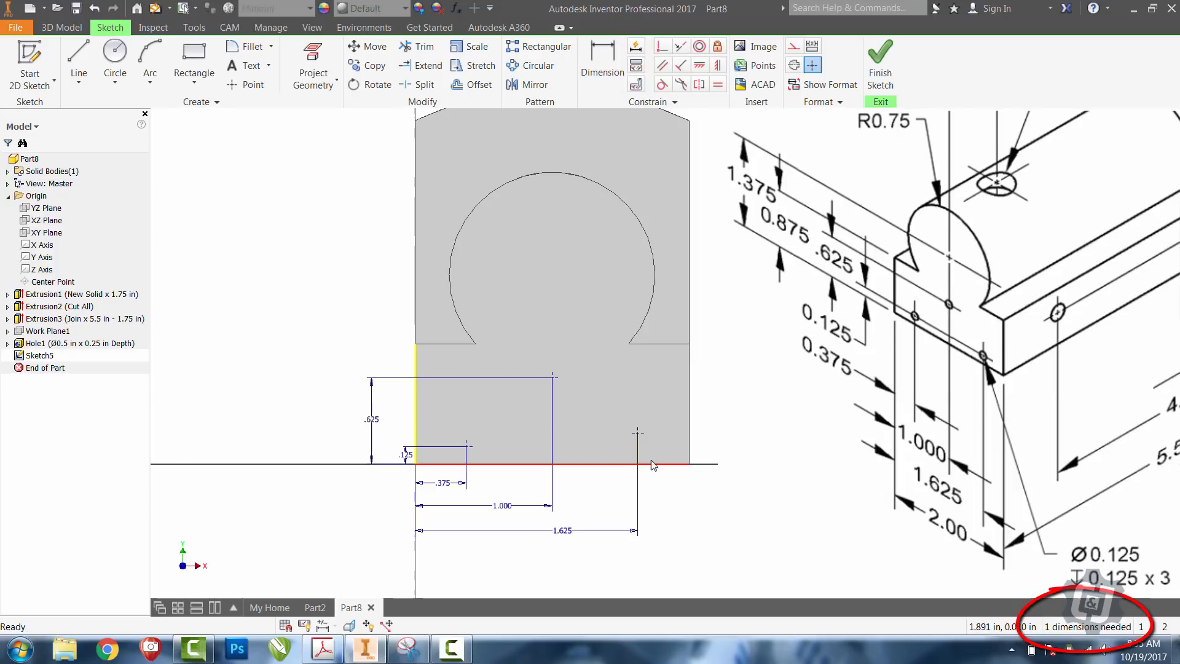
Dimension the lower-right sketch point .125 in above the front face's bottom edge and finish the sketch
{"action": "mouse_move", "coordinate": [639, 433]}
{"action": "left_mouse_down"}
{"action": "mouse_move", "coordinate": [638, 418]}
{"action": "mouse_move", "coordinate": [638, 435]}
{"action": "left_mouse_up"}
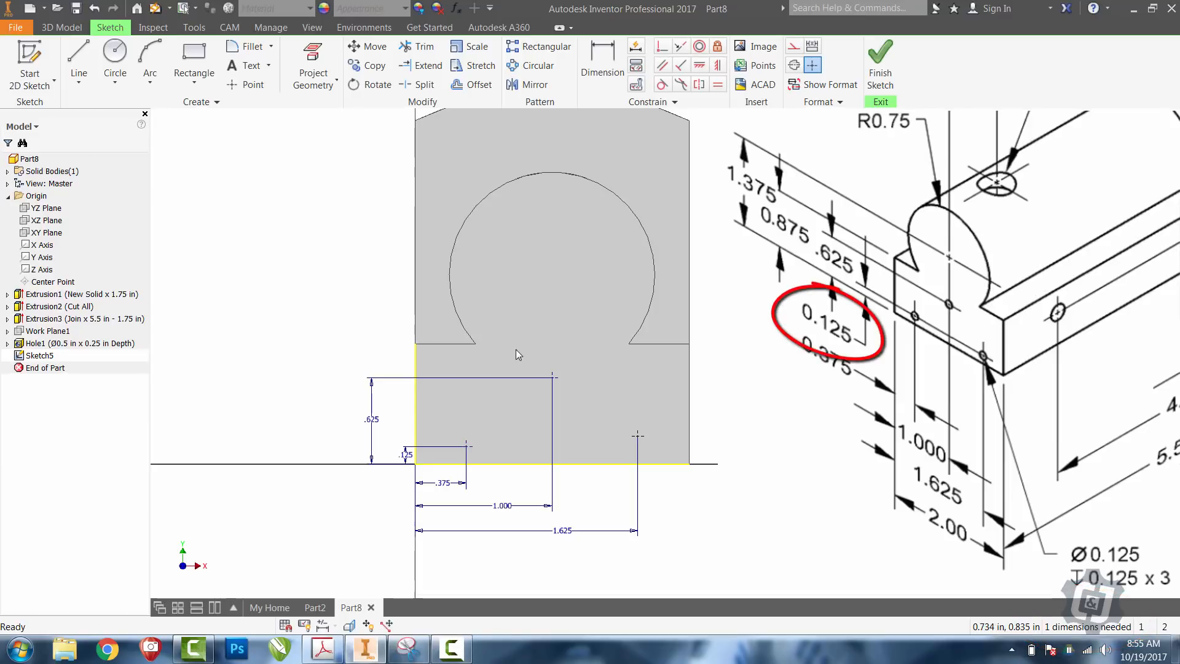
{"action": "left_click", "coordinate": [592, 76]}
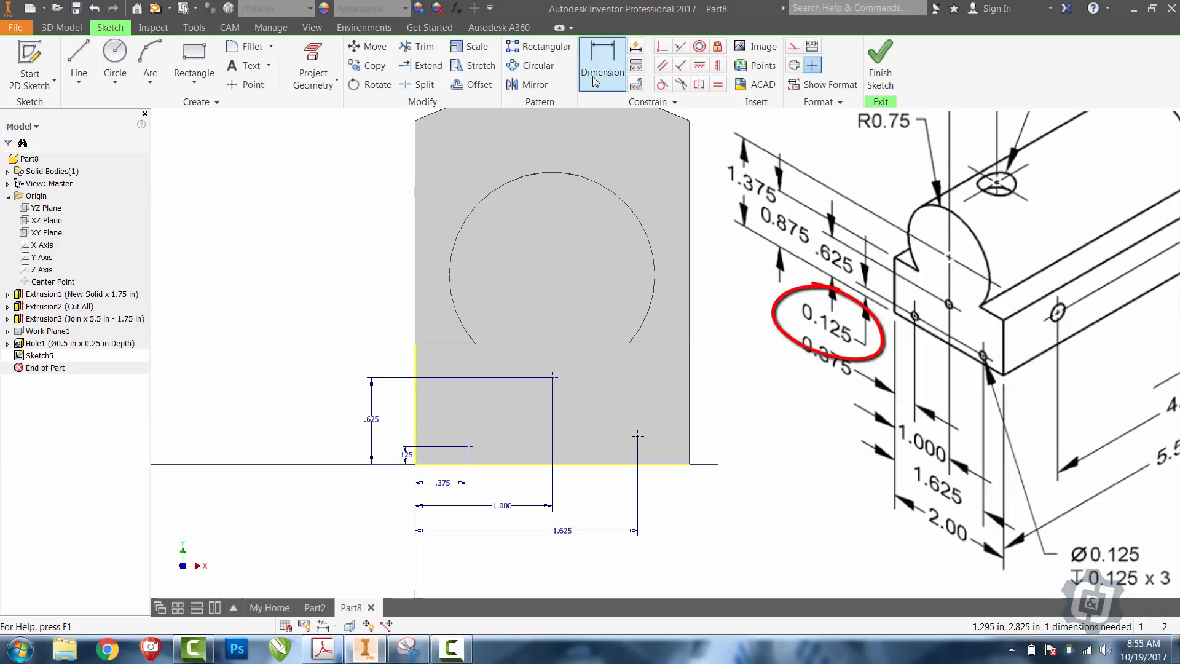
{"action": "left_click", "coordinate": [661, 469]}
{"action": "left_click", "coordinate": [637, 435]}
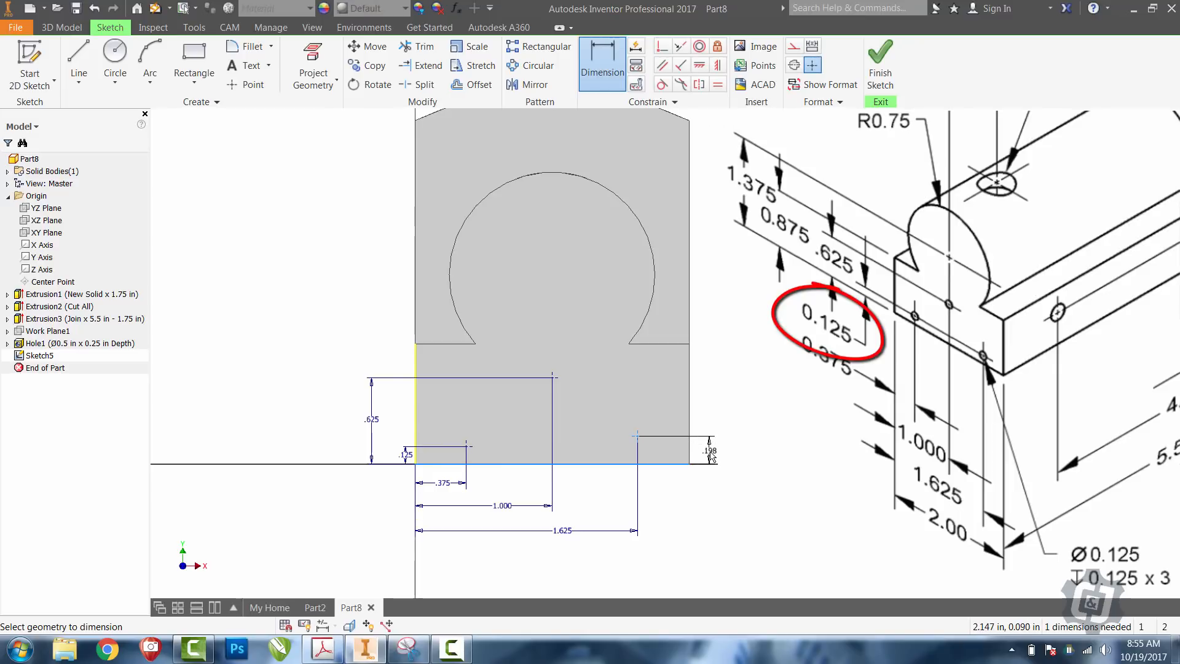
{"action": "left_click", "coordinate": [711, 457]}
{"action": "type", "text": ".125"}
{"action": "key", "text": "Return"}
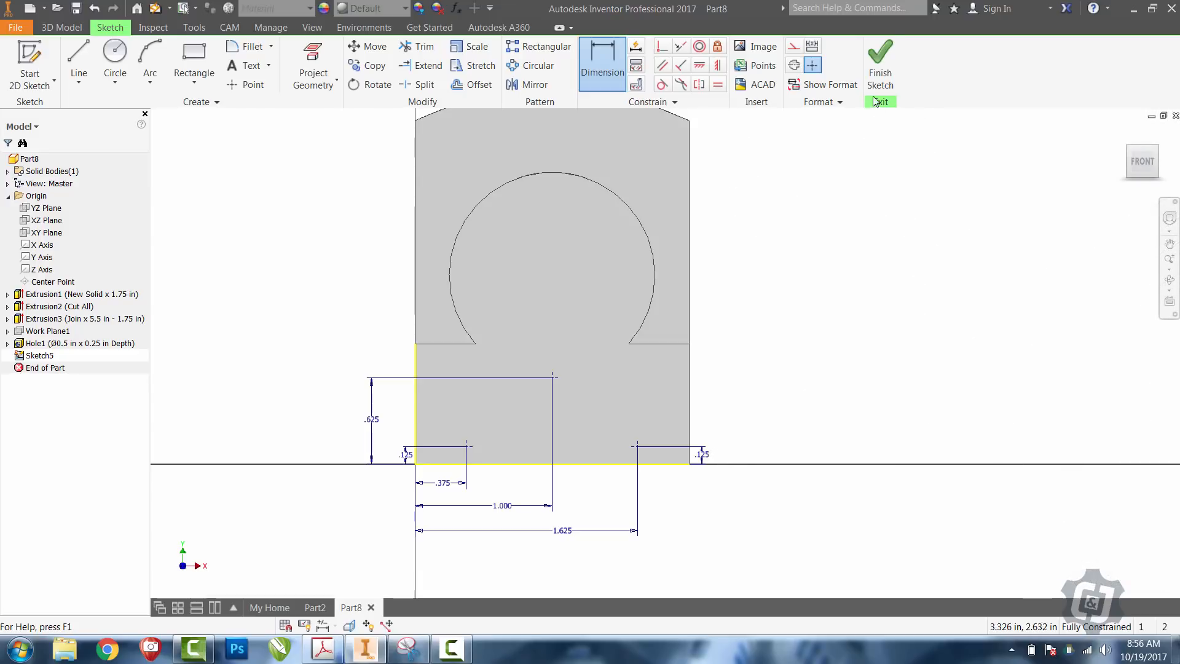
{"action": "left_click", "coordinate": [880, 62]}
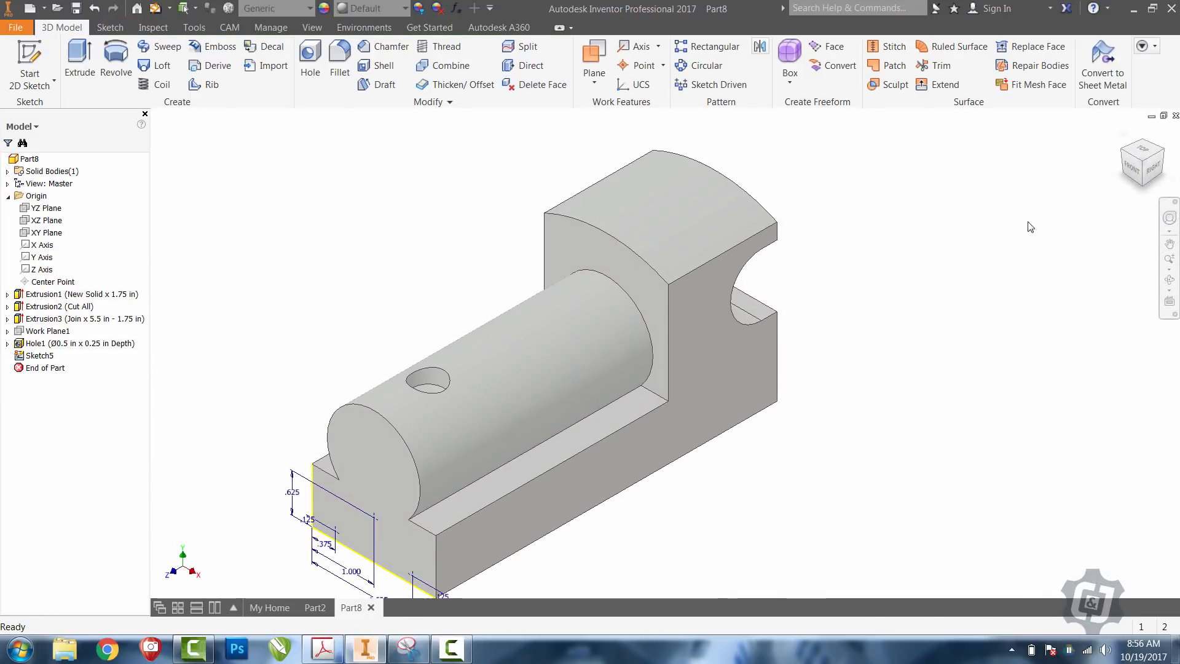
Create drilled holes at the three front-face sketch points with a diameter of .125 in and a depth of .125 in
{"action": "left_click", "coordinate": [1168, 244]}
{"action": "left_click_drag", "start_coordinate": [853, 356], "coordinate": [893, 252]}
{"action": "left_click", "coordinate": [310, 61]}
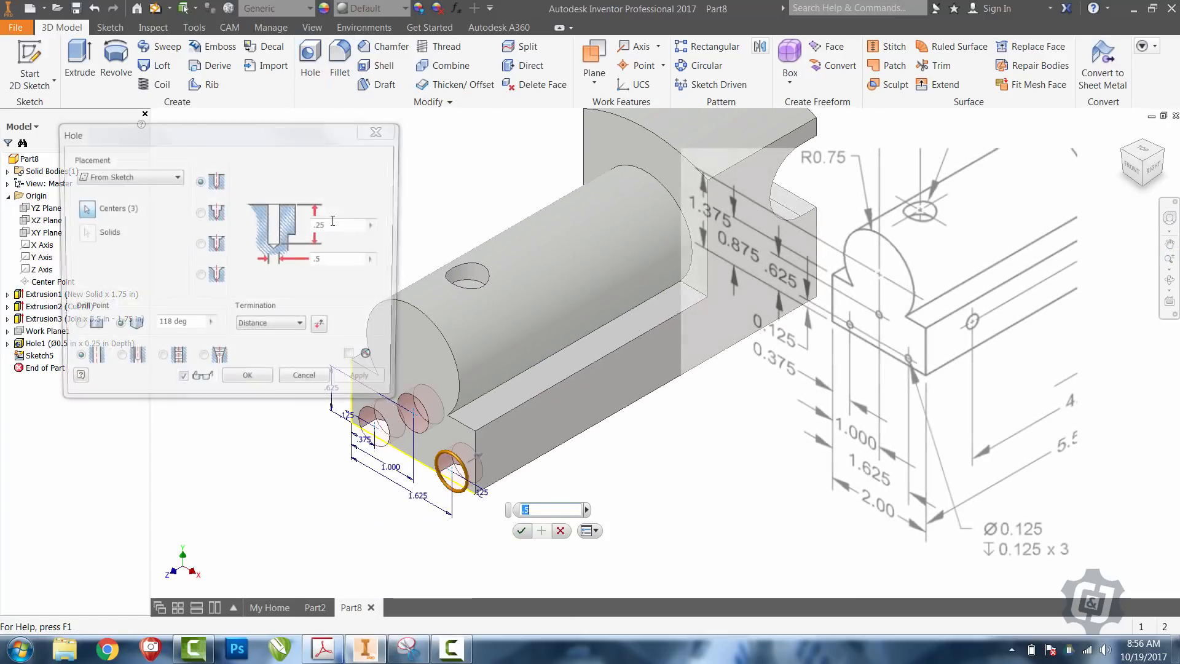
{"action": "left_click", "coordinate": [349, 263]}
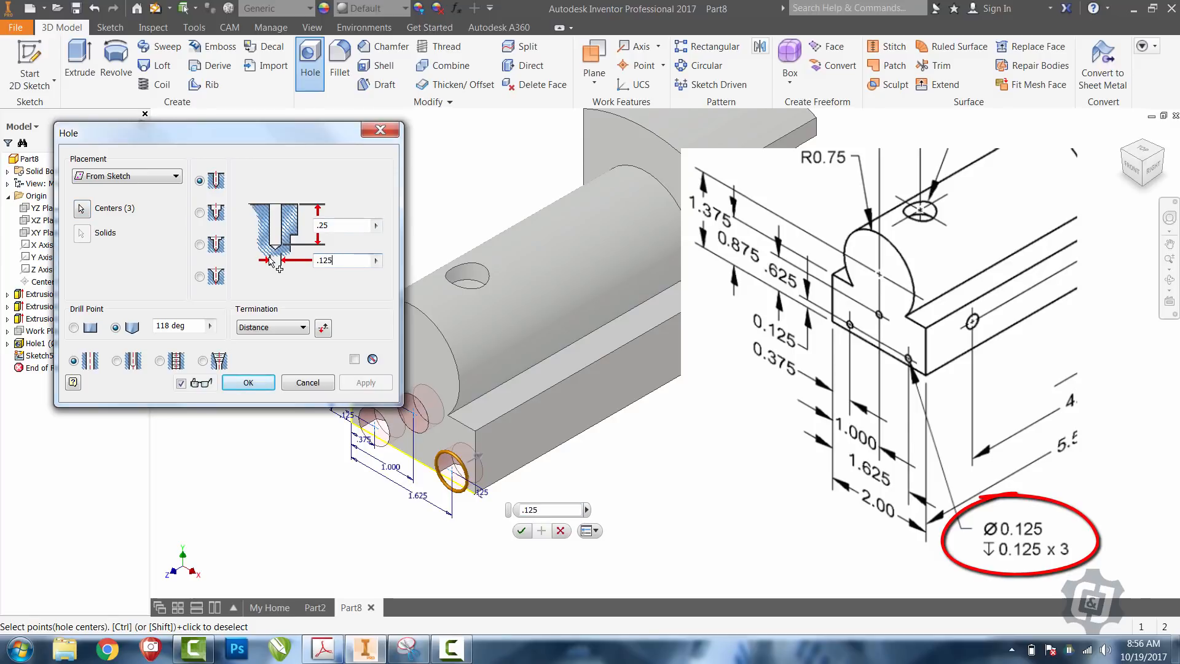
{"action": "key", "text": "Tab"}
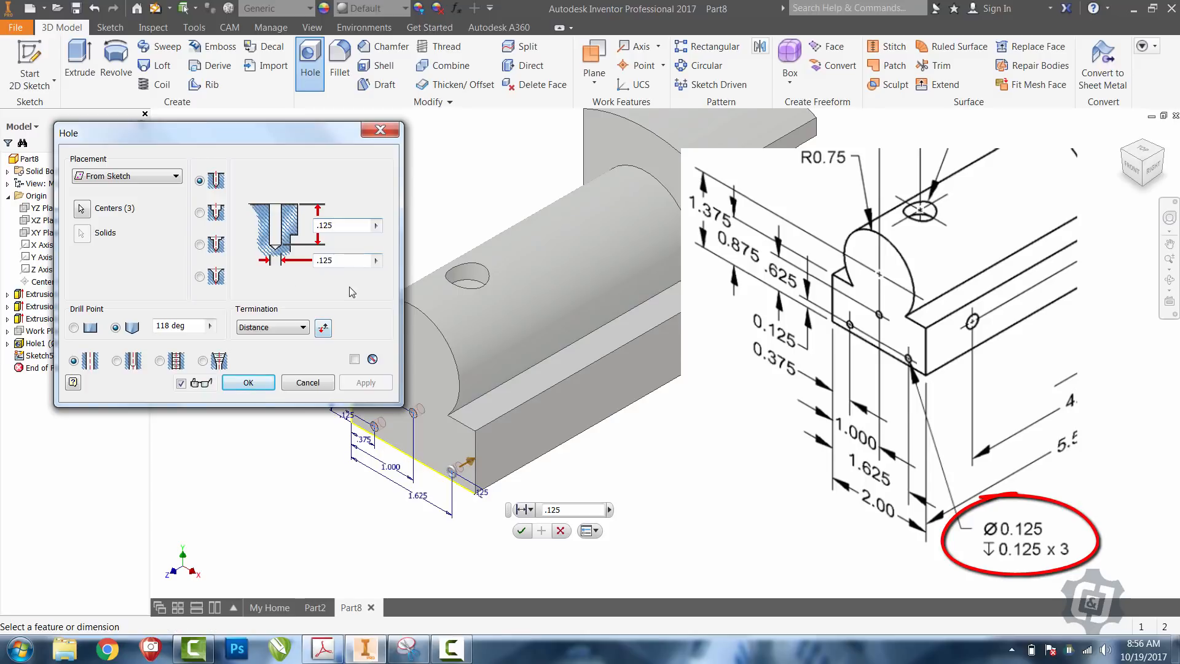
{"action": "left_click", "coordinate": [258, 389]}
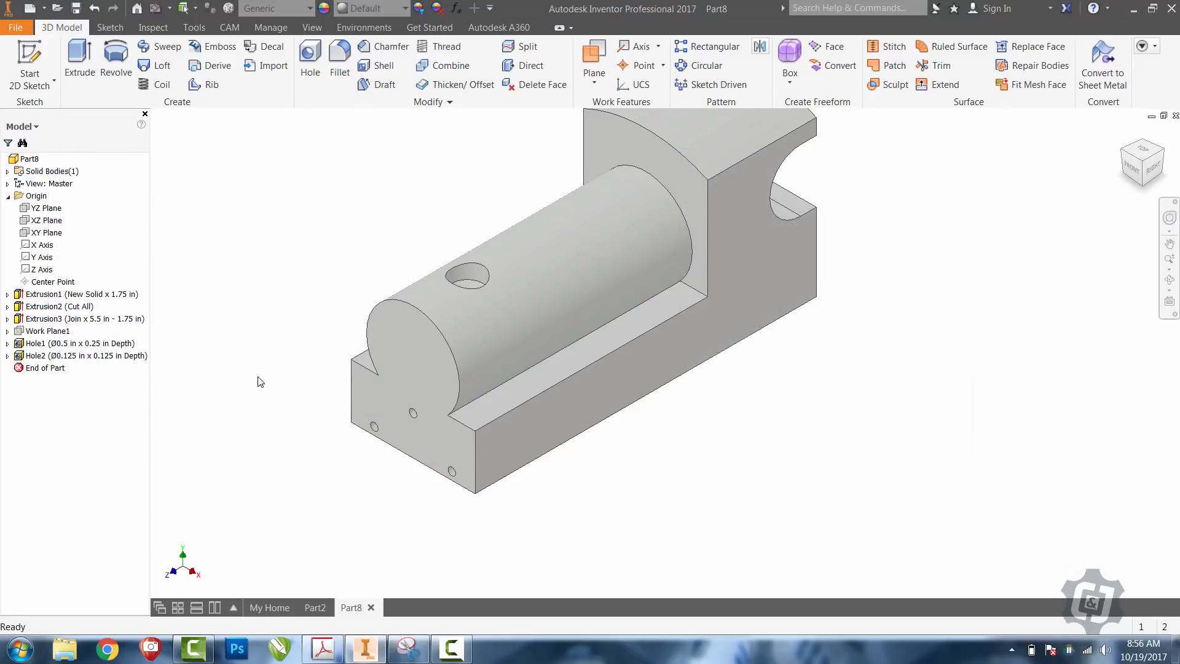
Start a sketch on the body's right side face and place two points, one on the lower boiler base and one below the cab
{"action": "left_click", "coordinate": [30, 67]}
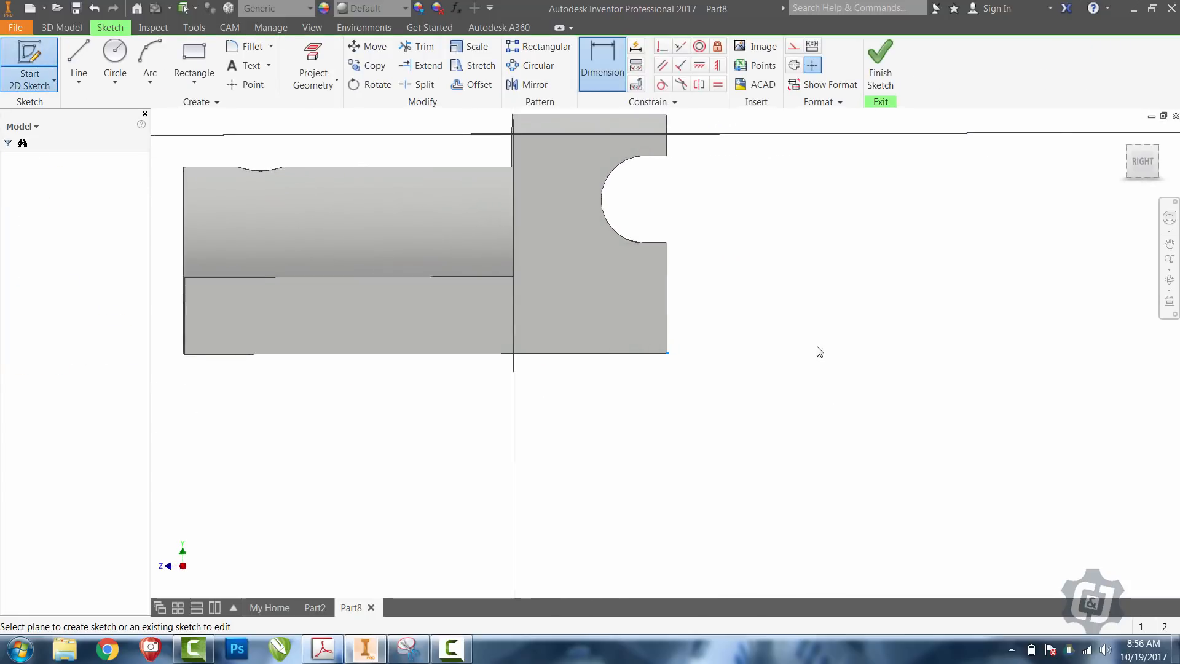
{"action": "left_click", "coordinate": [246, 85]}
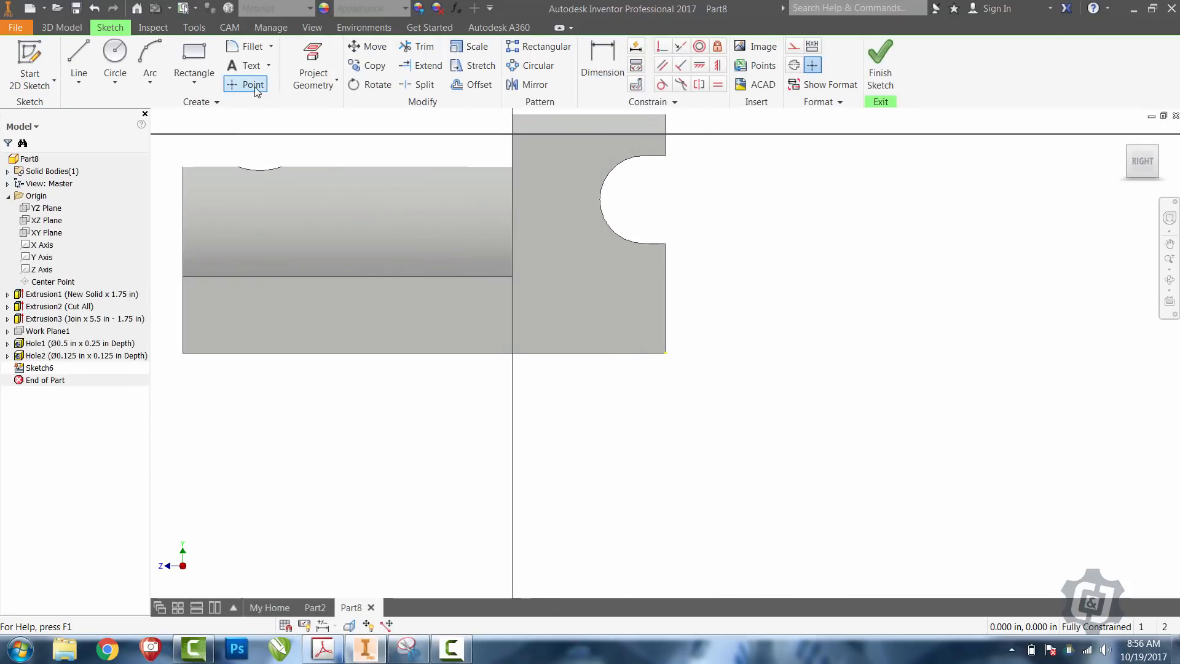
{"action": "left_click", "coordinate": [248, 320]}
{"action": "left_click", "coordinate": [576, 320]}
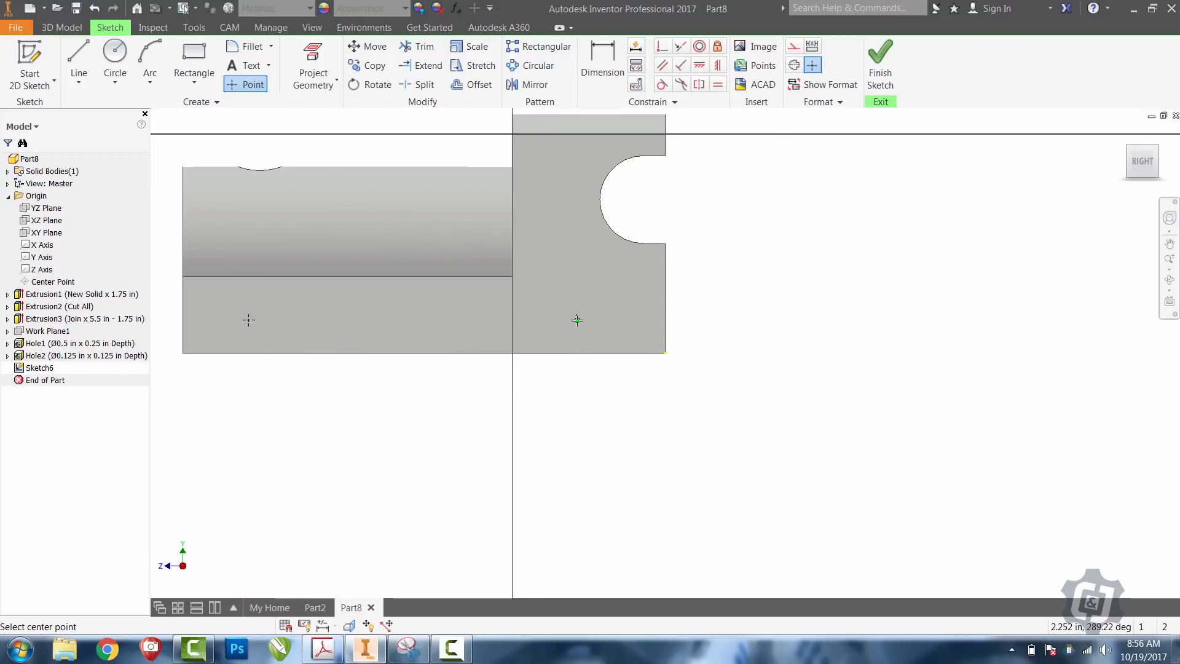
Dimension the sketch point below the cab 1 in from the side face's rear vertical edge
{"action": "left_click", "coordinate": [596, 62]}
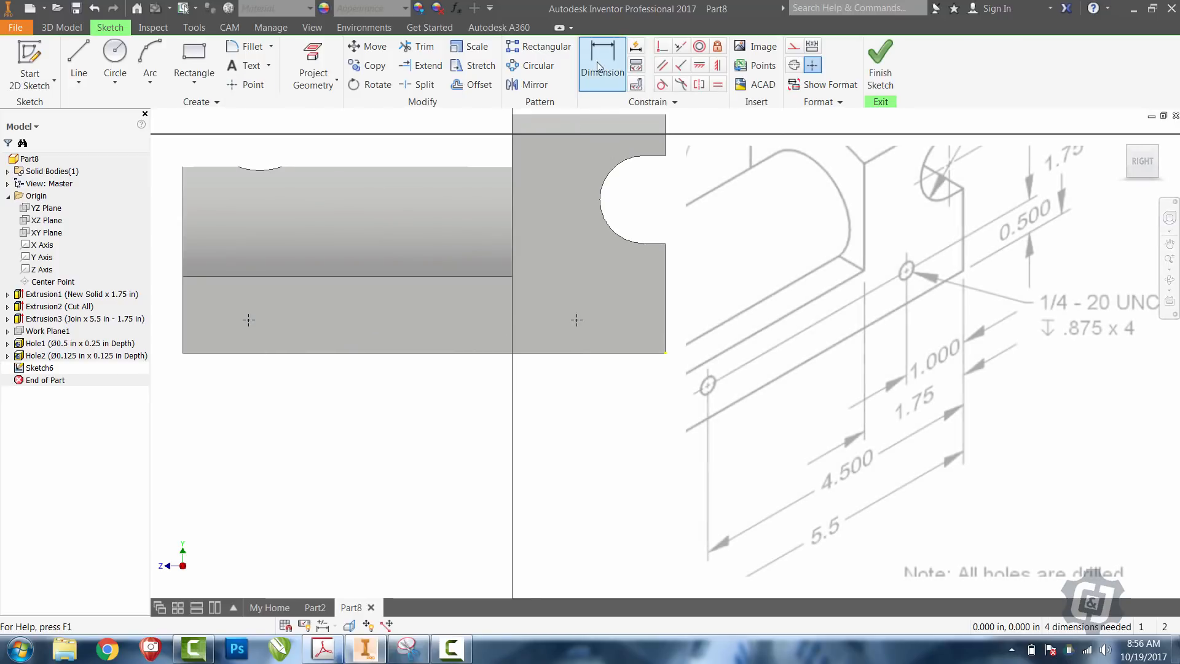
{"action": "left_click", "coordinate": [665, 335]}
{"action": "left_click", "coordinate": [577, 320]}
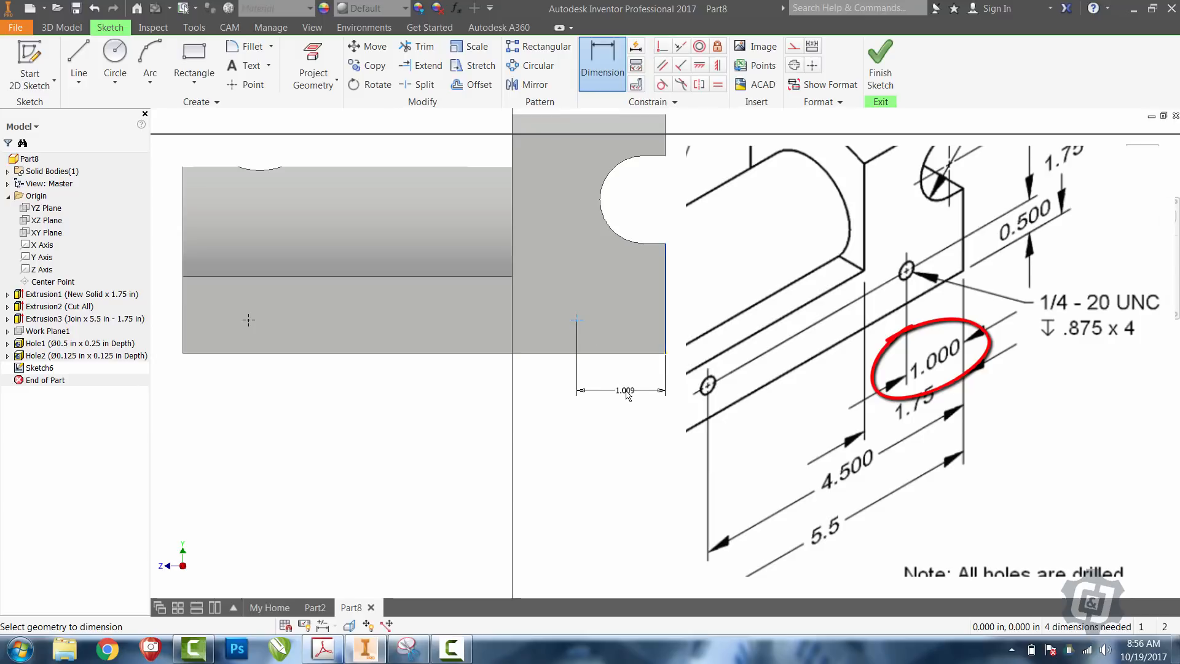
{"action": "left_click", "coordinate": [620, 386]}
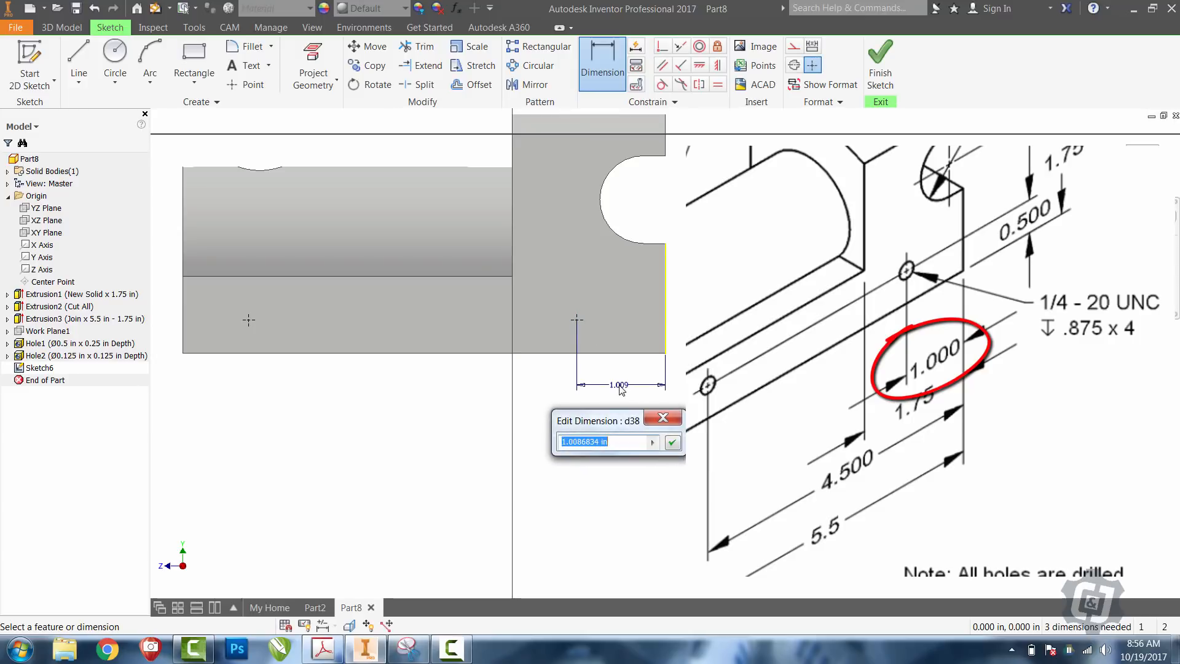
{"action": "type", "text": "1"}
{"action": "key", "text": "Return"}
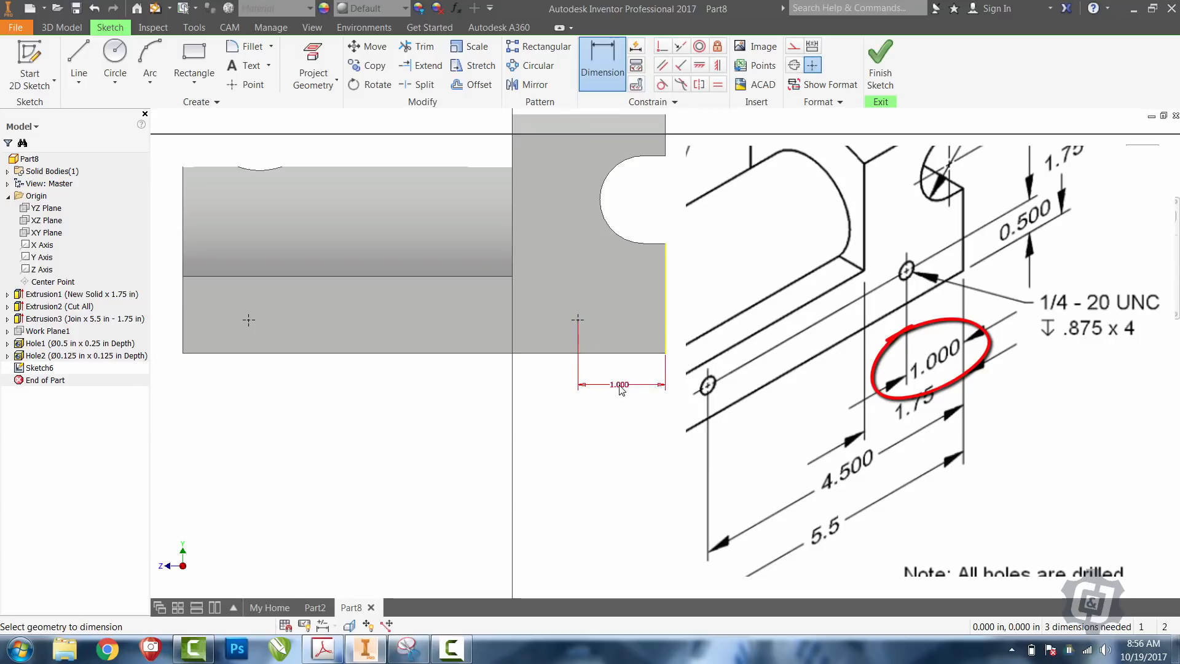
Dimension the sketch point near the front of the base 4.5 in from the side face's rear vertical edge
{"action": "left_click", "coordinate": [667, 336]}
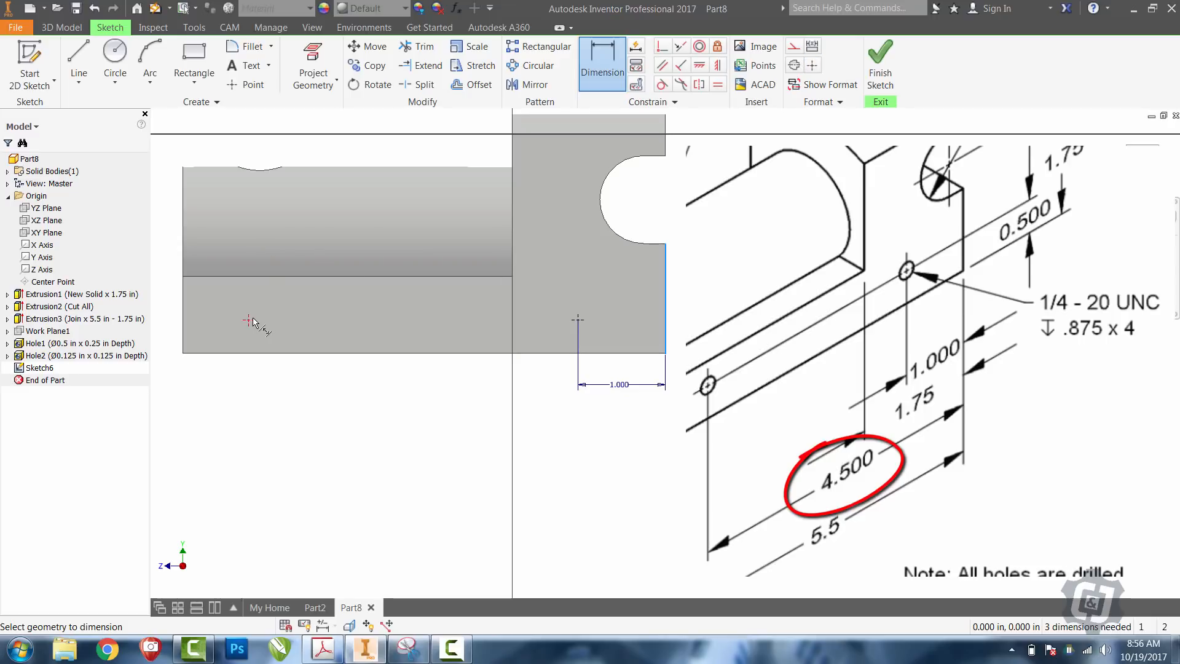
{"action": "left_click", "coordinate": [248, 319]}
{"action": "left_click", "coordinate": [377, 406]}
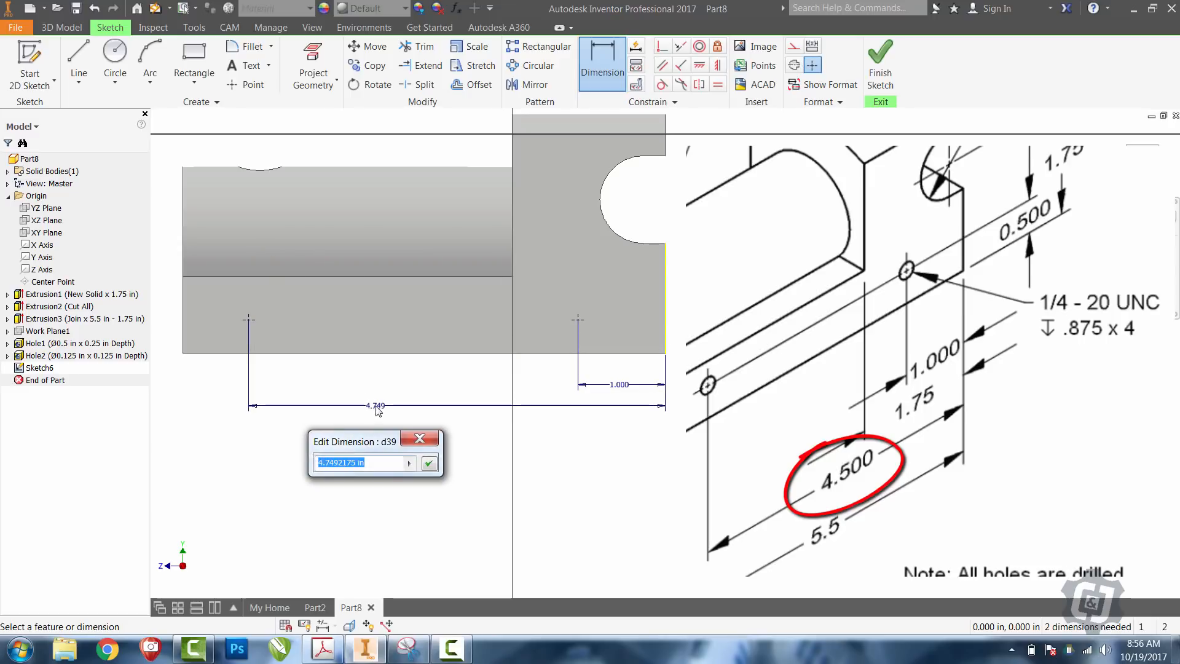
{"action": "type", "text": "1."}
{"action": "type", "text": ".5"}
{"action": "key", "text": "Return"}
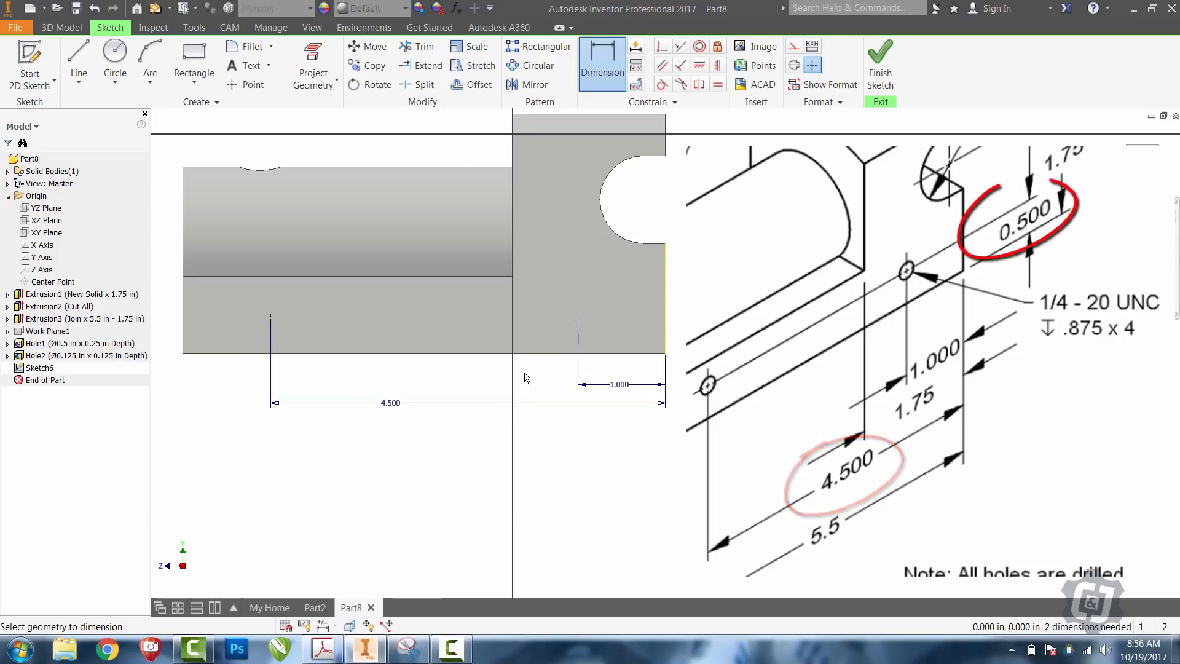
Dimension the sketch point below the cab .5 in above the side face's bottom edge
{"action": "left_click", "coordinate": [566, 356]}
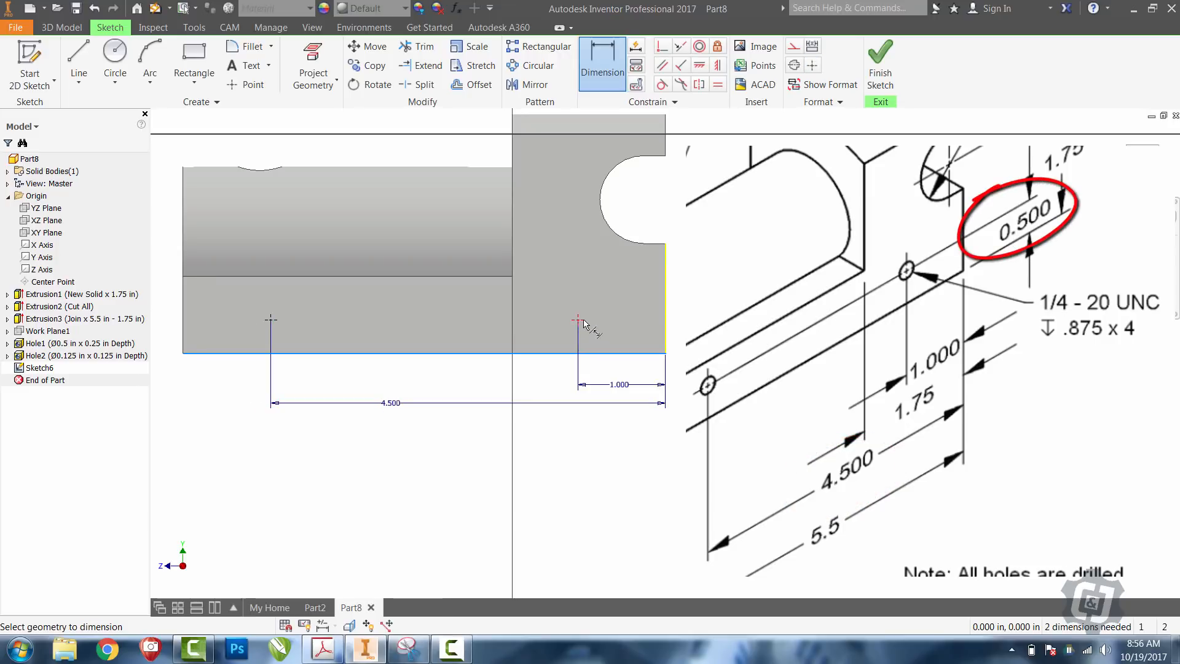
{"action": "left_click", "coordinate": [595, 331]}
{"action": "left_click", "coordinate": [603, 337]}
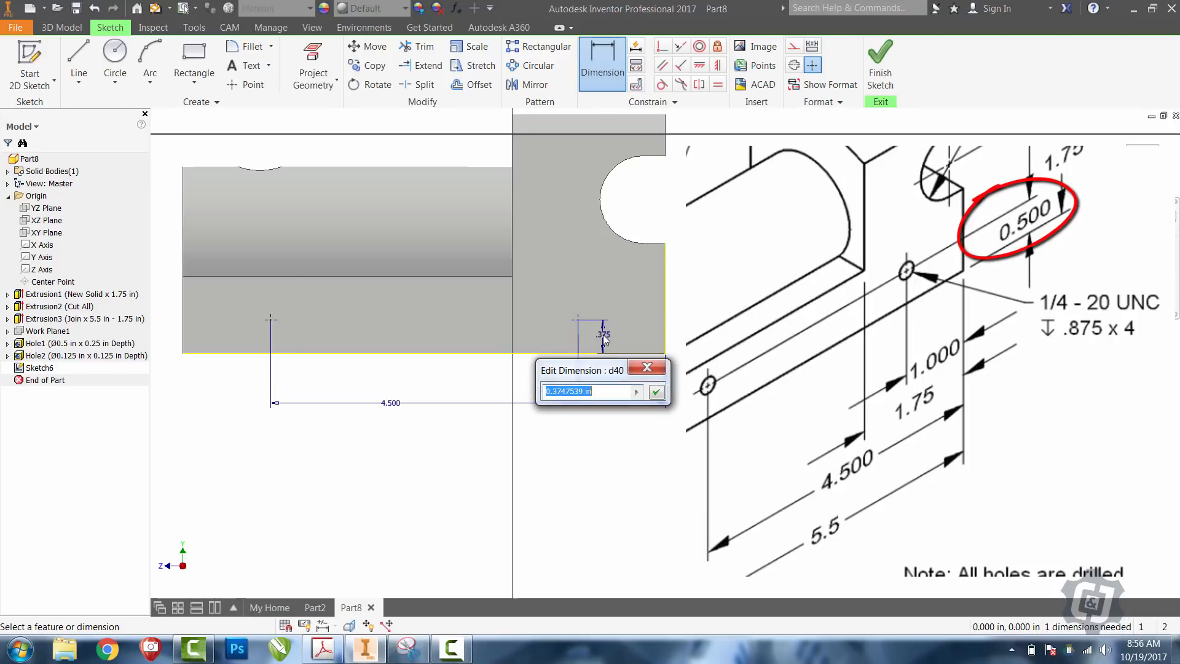
{"action": "type", "text": ".5"}
{"action": "key", "text": "Return"}
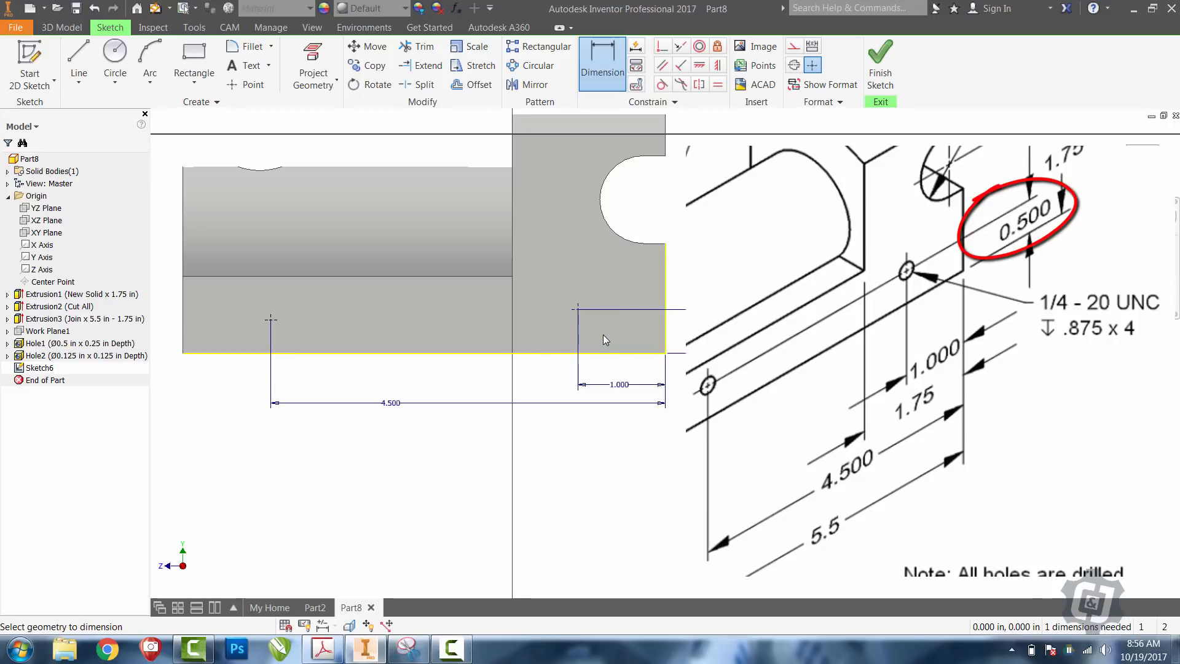
Dimension the front sketch point .5 in above the side face's bottom edge and finish the sketch
{"action": "left_click", "coordinate": [311, 353]}
{"action": "left_click", "coordinate": [274, 324]}
{"action": "left_click", "coordinate": [306, 343]}
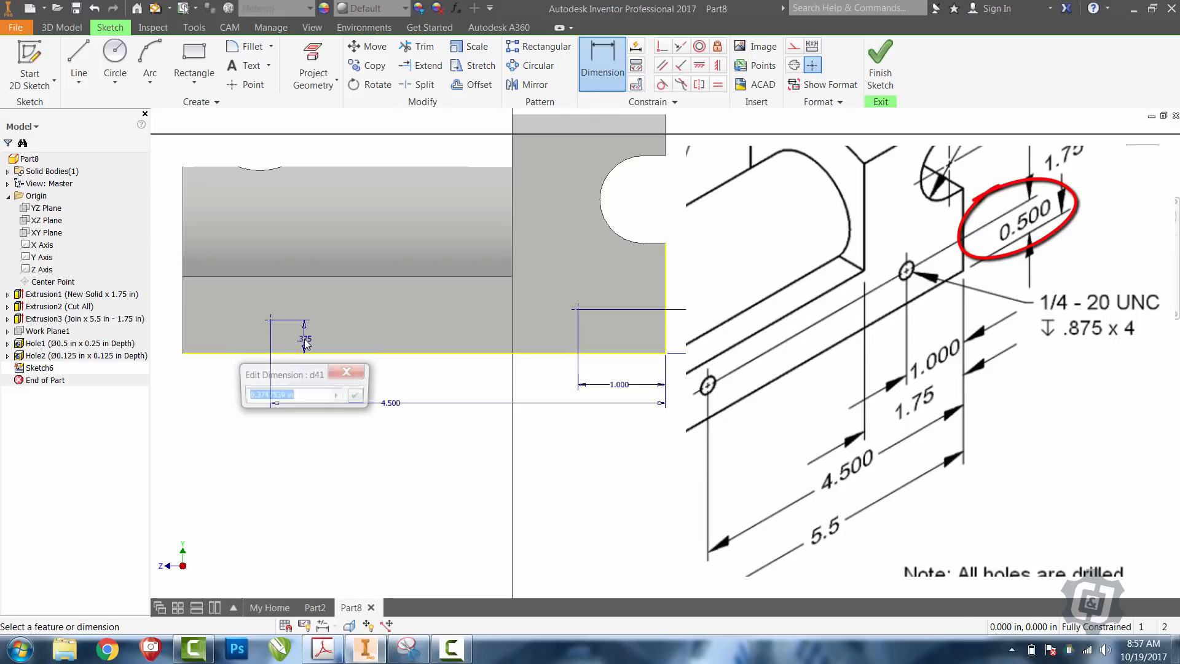
{"action": "type", "text": ".5"}
{"action": "key", "text": "Return"}
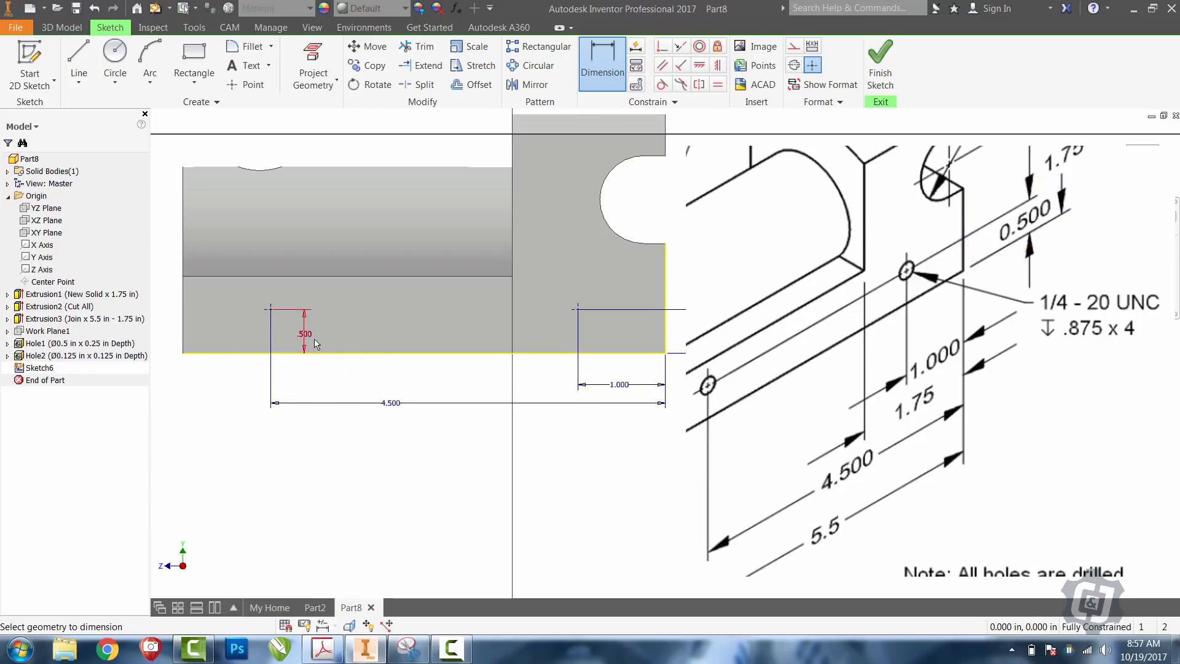
{"action": "left_click", "coordinate": [880, 77]}
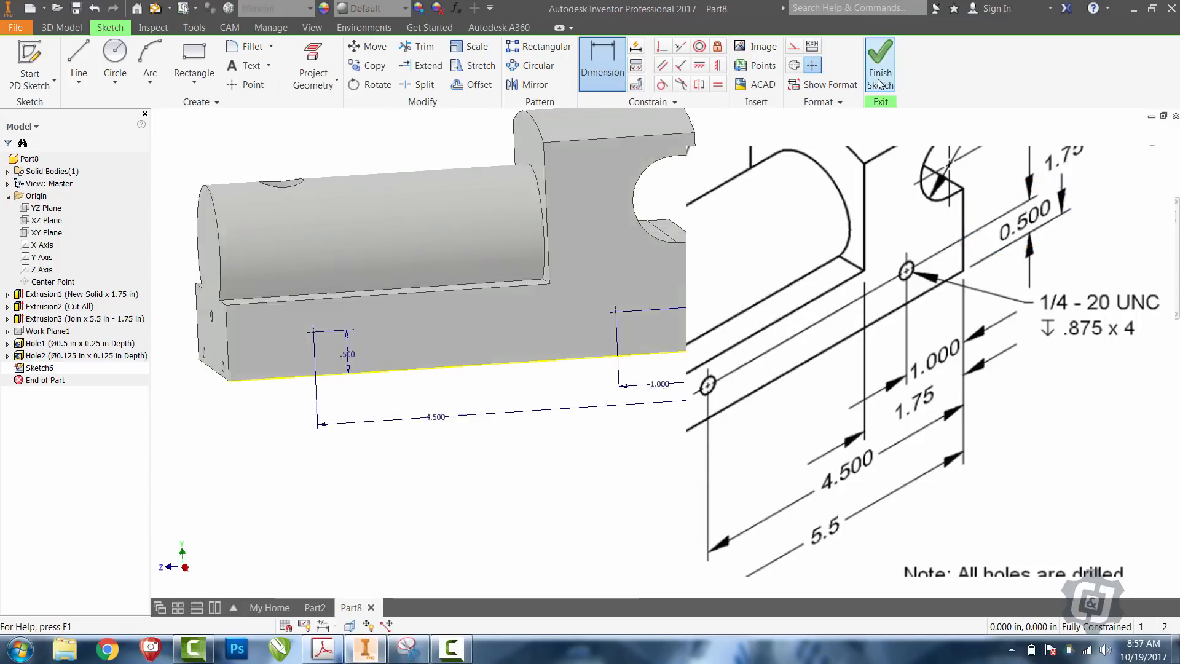
Create tapped holes at the two side-face sketch points with a full-depth 1/4-20 UNC ANSI Unified thread and a depth of 0.75 in
{"action": "left_click", "coordinate": [310, 64]}
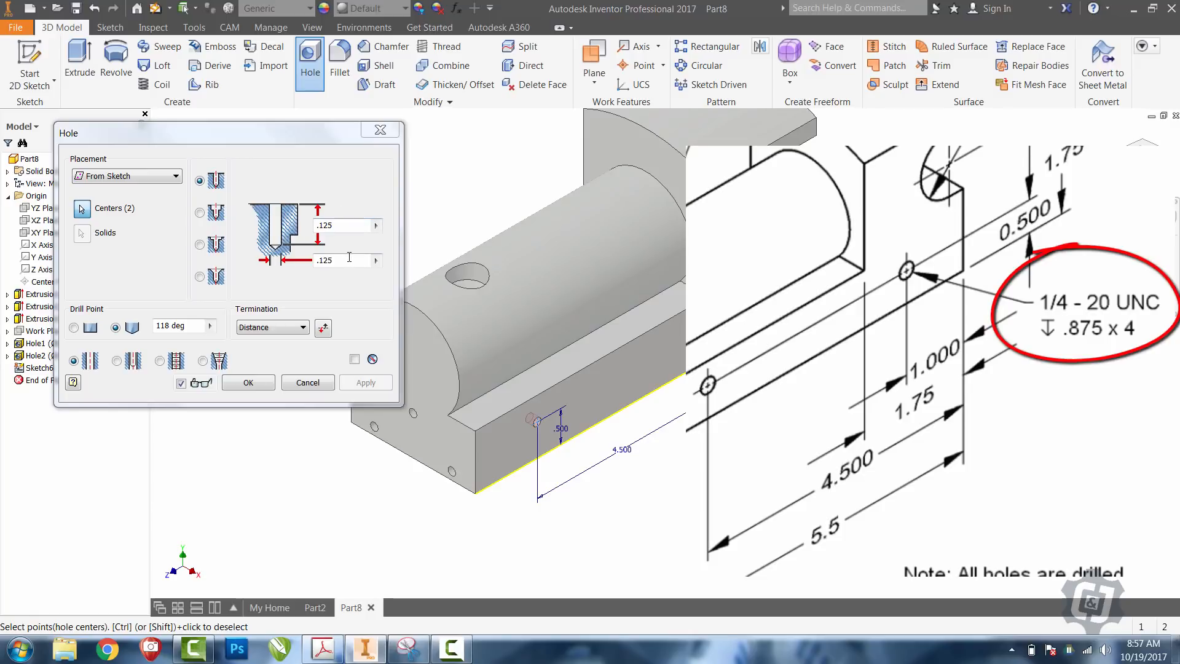
{"action": "left_click", "coordinate": [319, 261]}
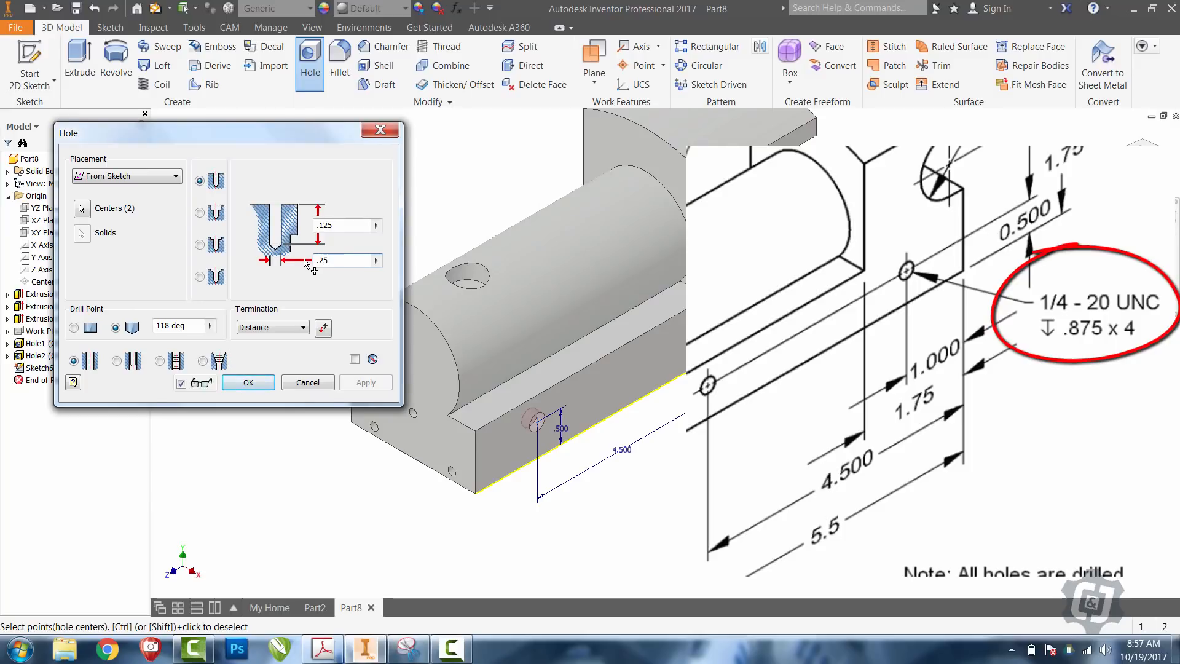
{"action": "left_click_drag", "start_coordinate": [342, 225], "coordinate": [273, 237]}
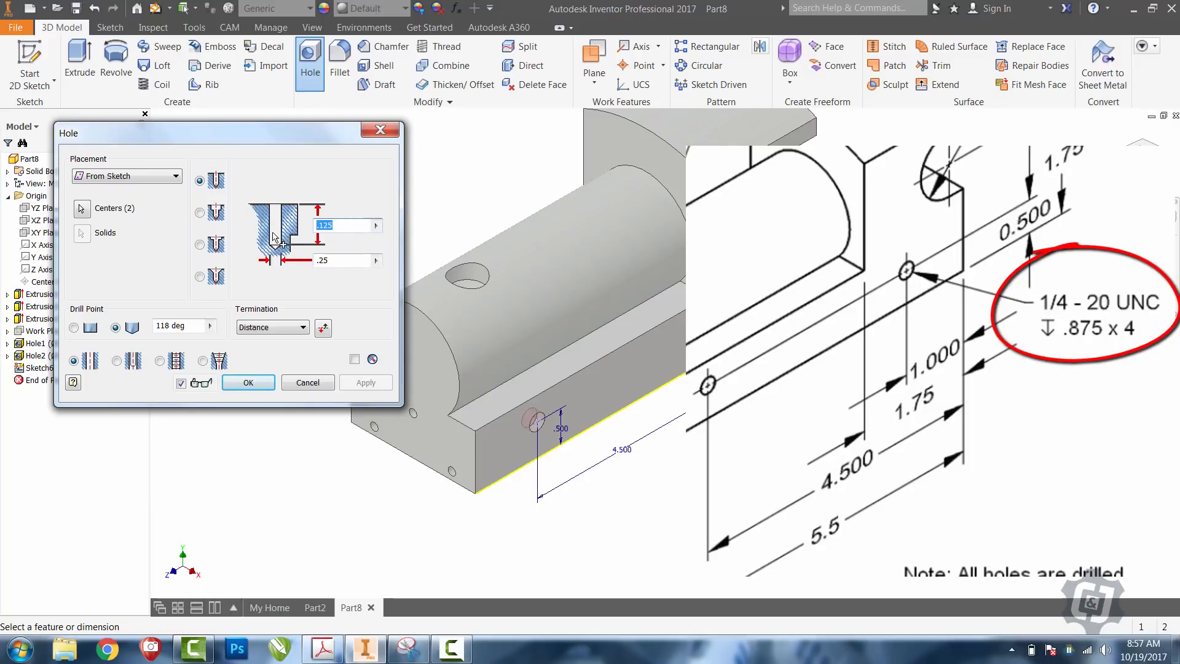
{"action": "type", "text": "."}
{"action": "left_click", "coordinate": [160, 362]}
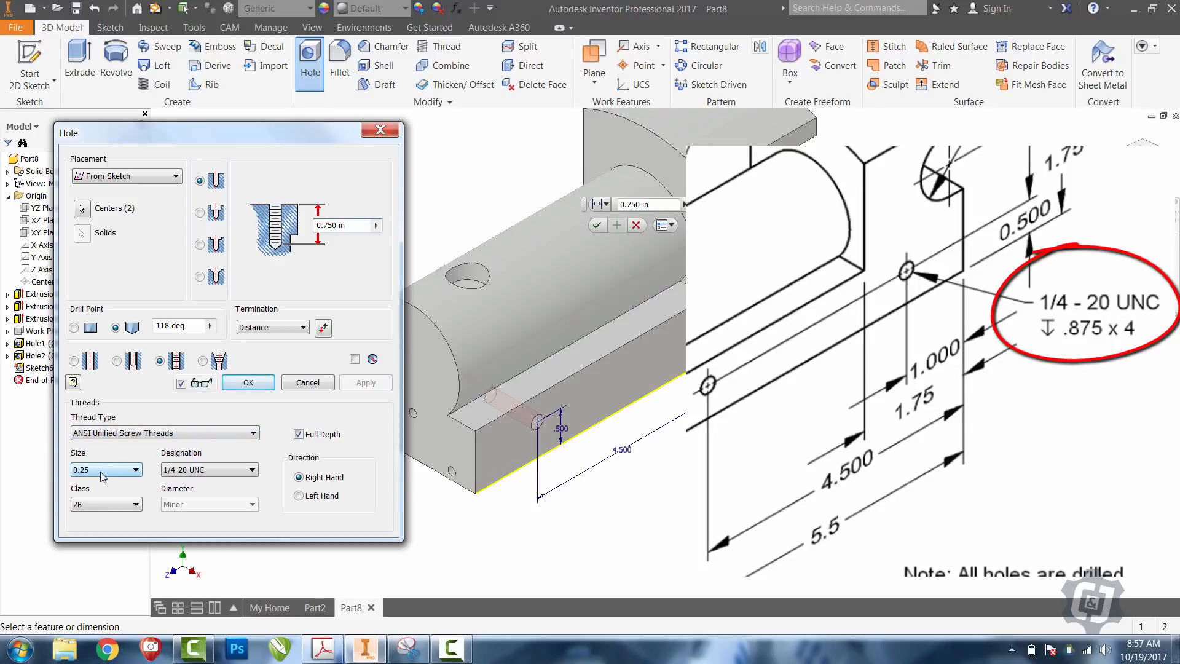
{"action": "left_click", "coordinate": [205, 471]}
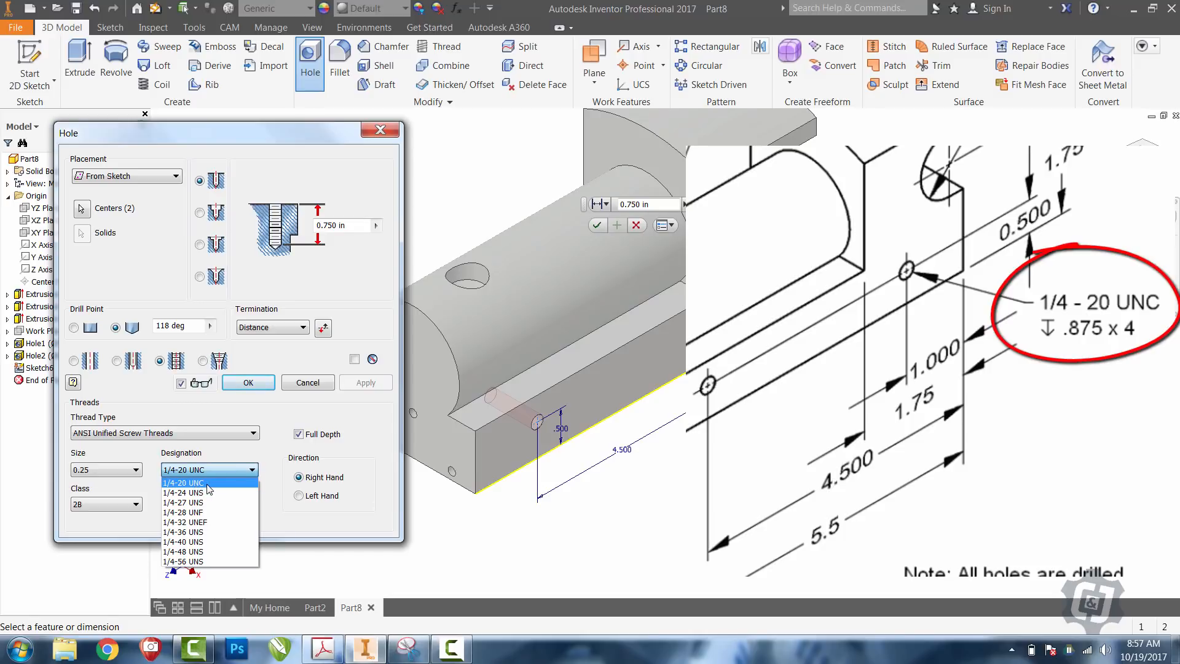
{"action": "left_click", "coordinate": [207, 484]}
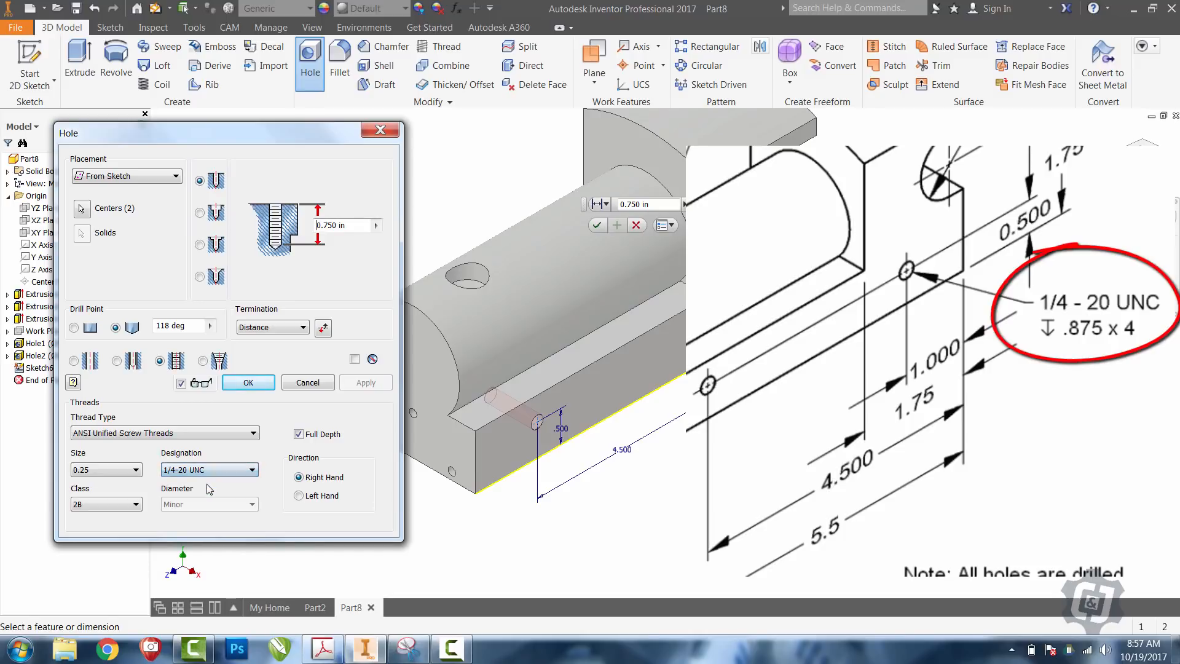
{"action": "left_click", "coordinate": [300, 435]}
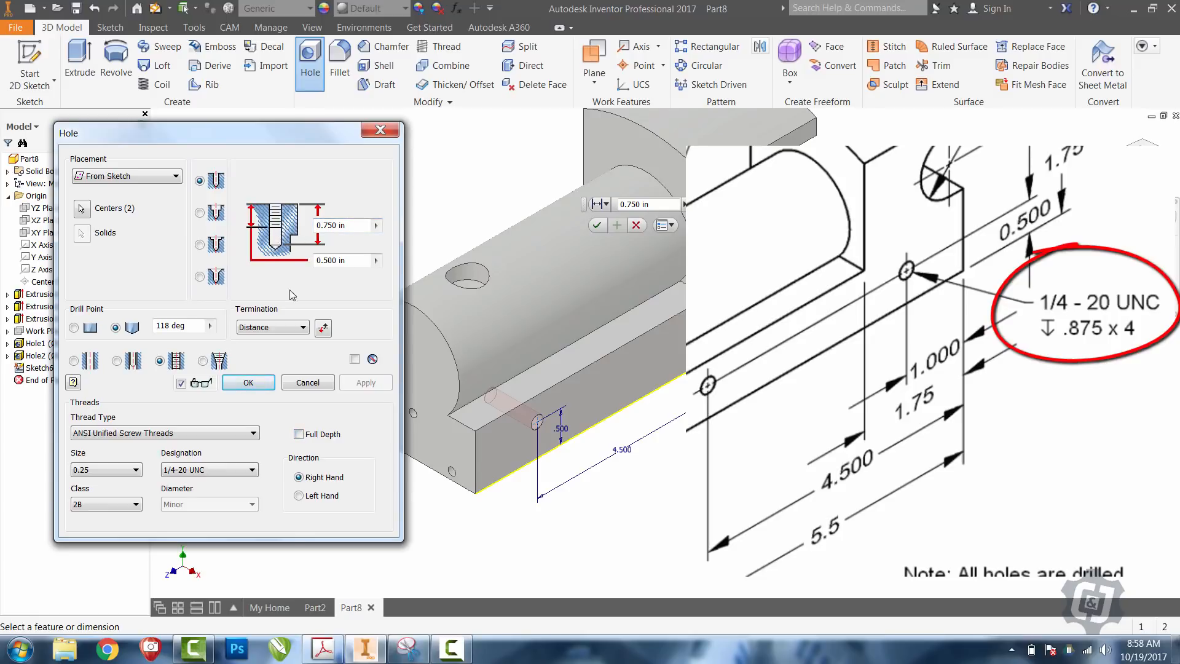
{"action": "left_click", "coordinate": [300, 435]}
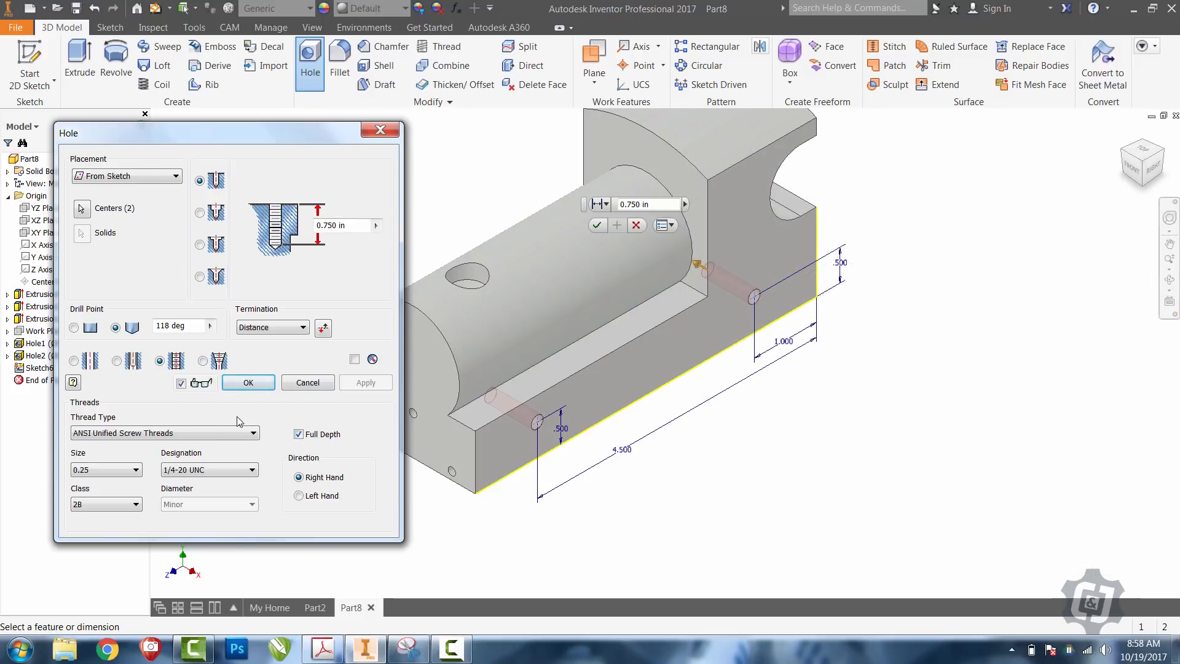
{"action": "left_click", "coordinate": [248, 383]}
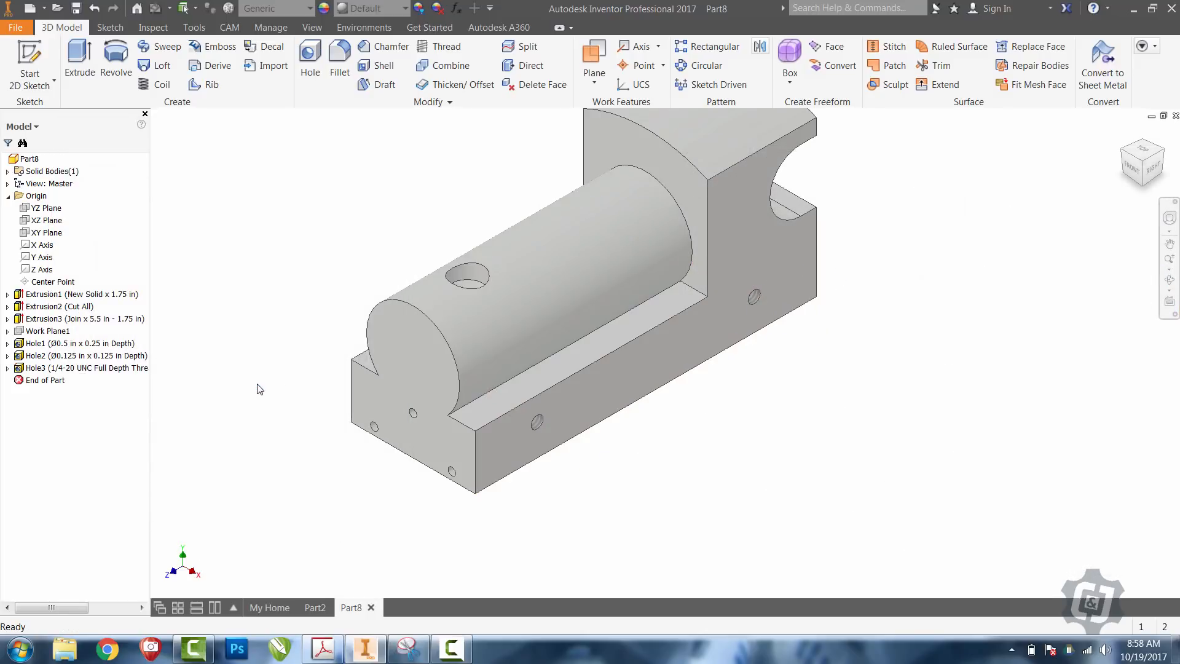
Create a midplane work plane between the body's two opposite outer side faces
{"action": "left_click", "coordinate": [1169, 280]}
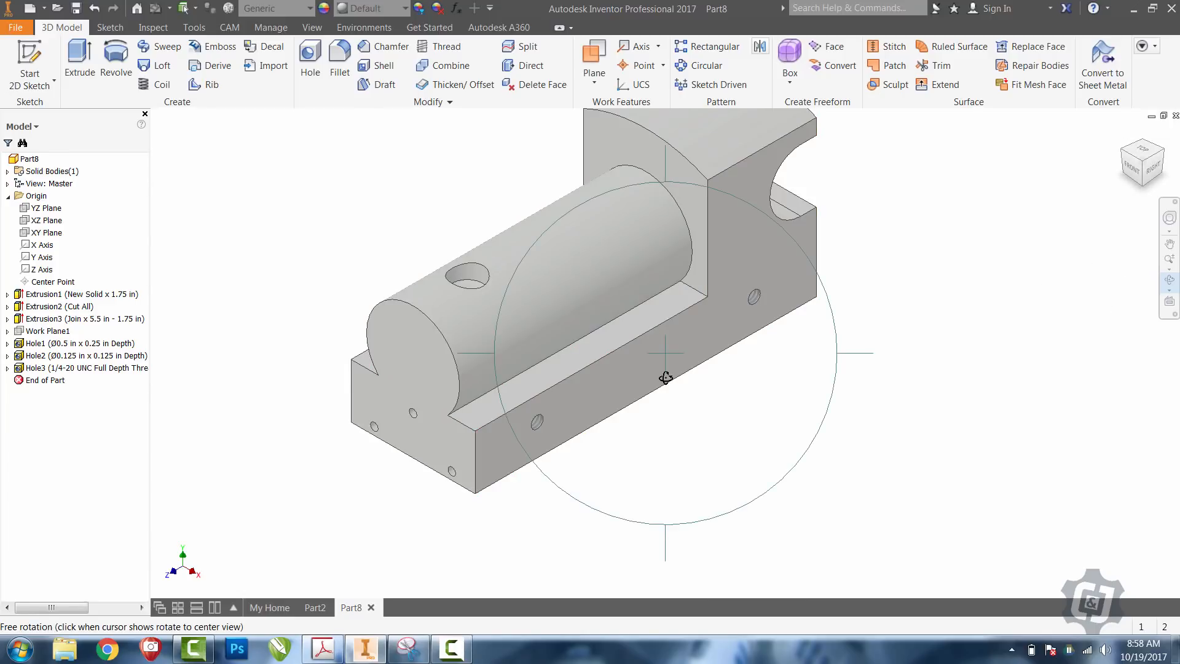
{"action": "mouse_move", "coordinate": [613, 387]}
{"action": "left_mouse_down"}
{"action": "mouse_move", "coordinate": [786, 403]}
{"action": "mouse_move", "coordinate": [627, 387]}
{"action": "mouse_move", "coordinate": [624, 374]}
{"action": "left_mouse_up"}
{"action": "right_click", "coordinate": [624, 374]}
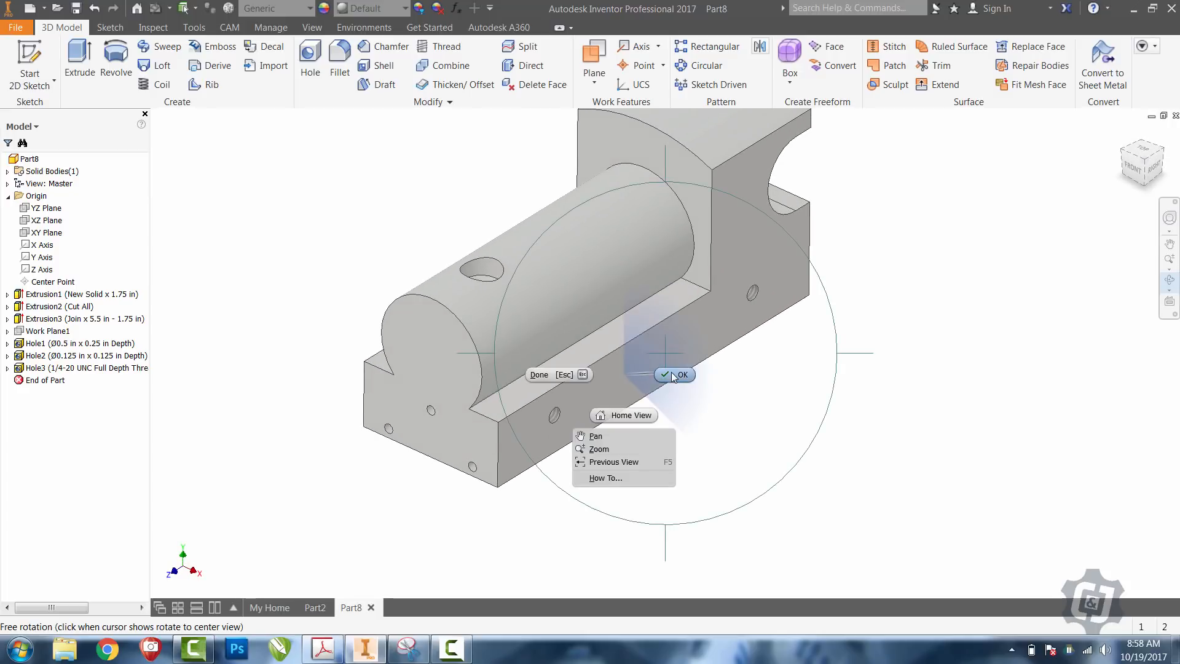
{"action": "left_click", "coordinate": [672, 372]}
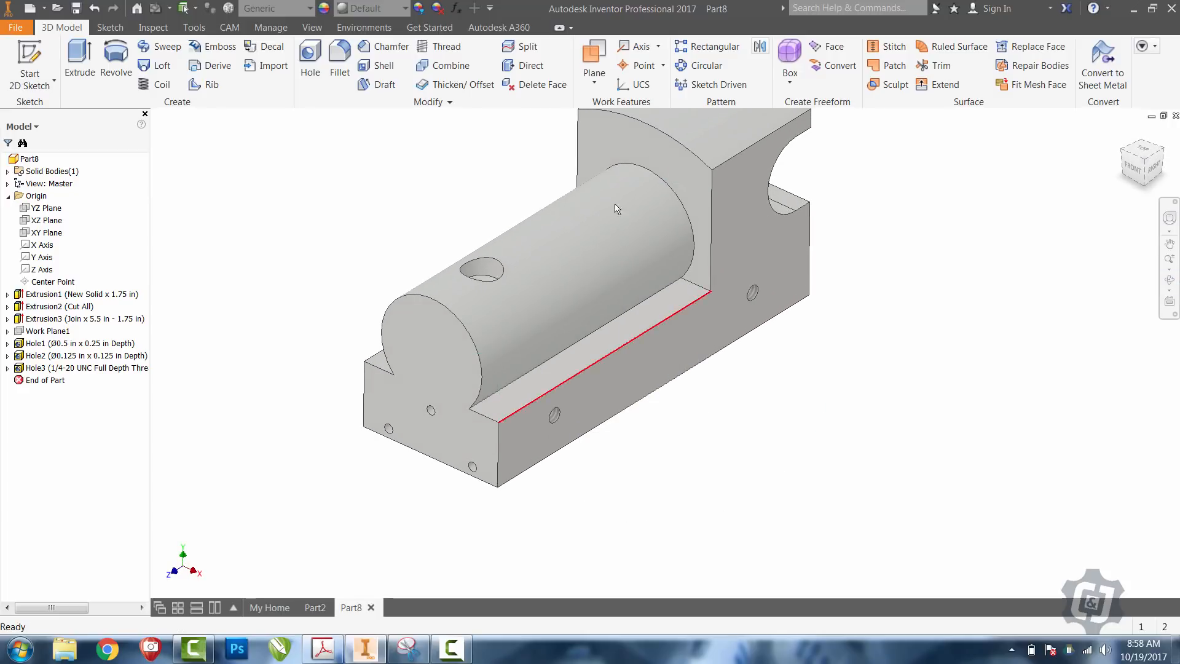
{"action": "left_click", "coordinate": [599, 91]}
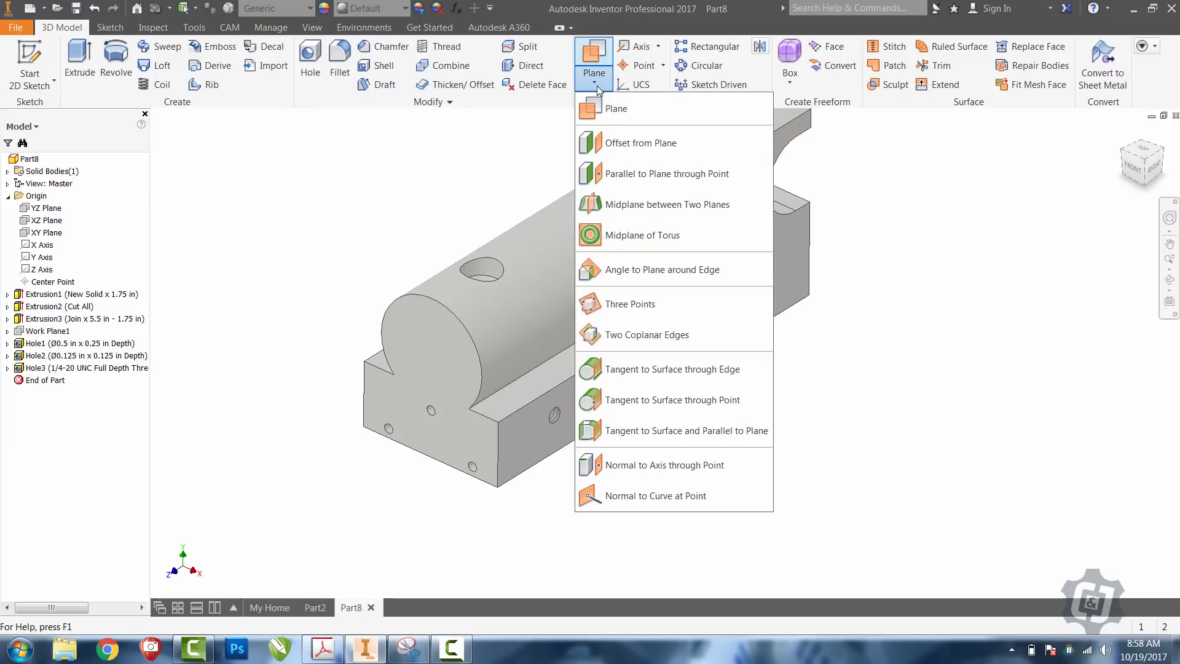
{"action": "left_click", "coordinate": [621, 206]}
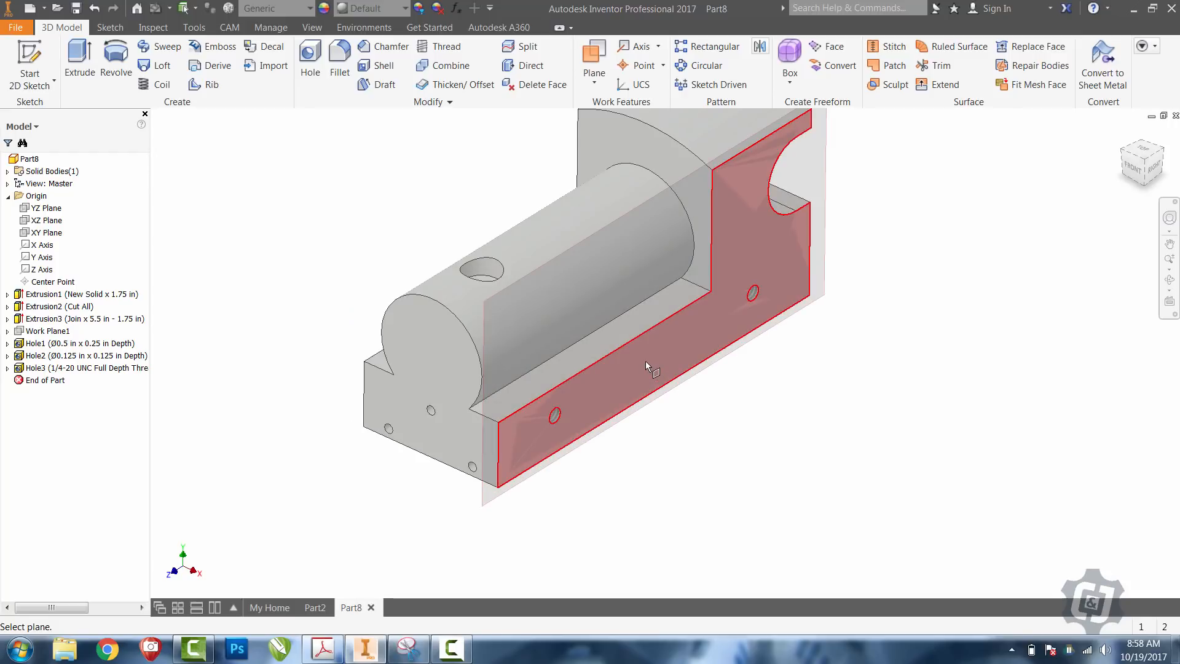
{"action": "left_click", "coordinate": [645, 367]}
{"action": "left_click", "coordinate": [1170, 282]}
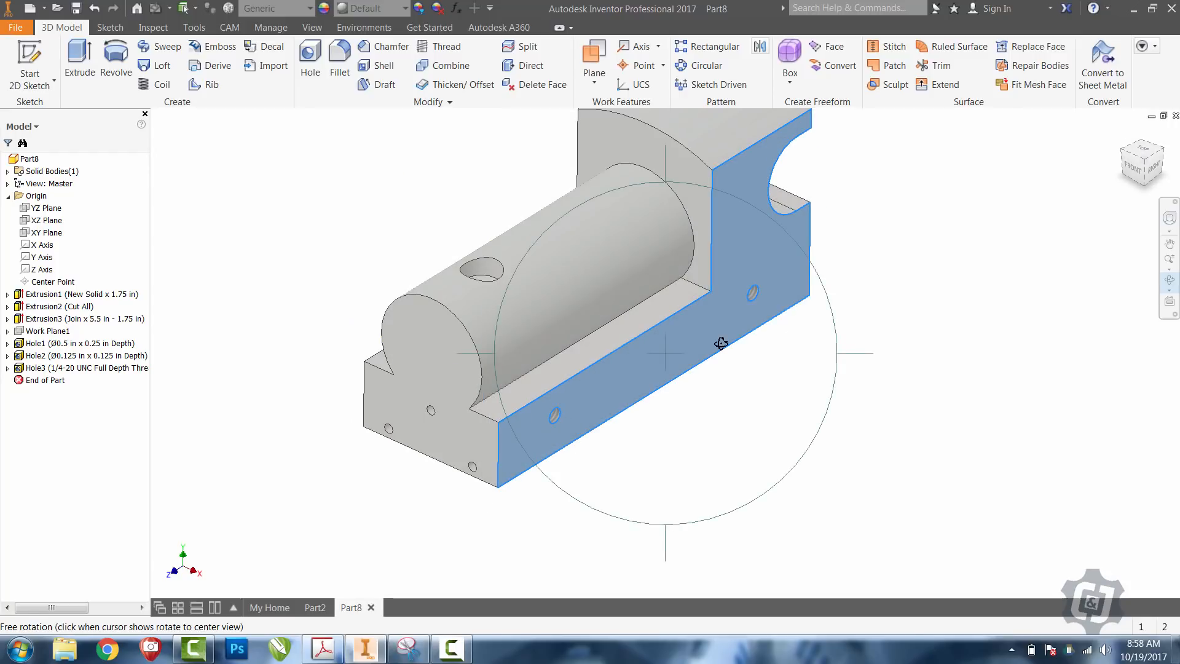
{"action": "left_click_drag", "start_coordinate": [614, 369], "coordinate": [764, 382]}
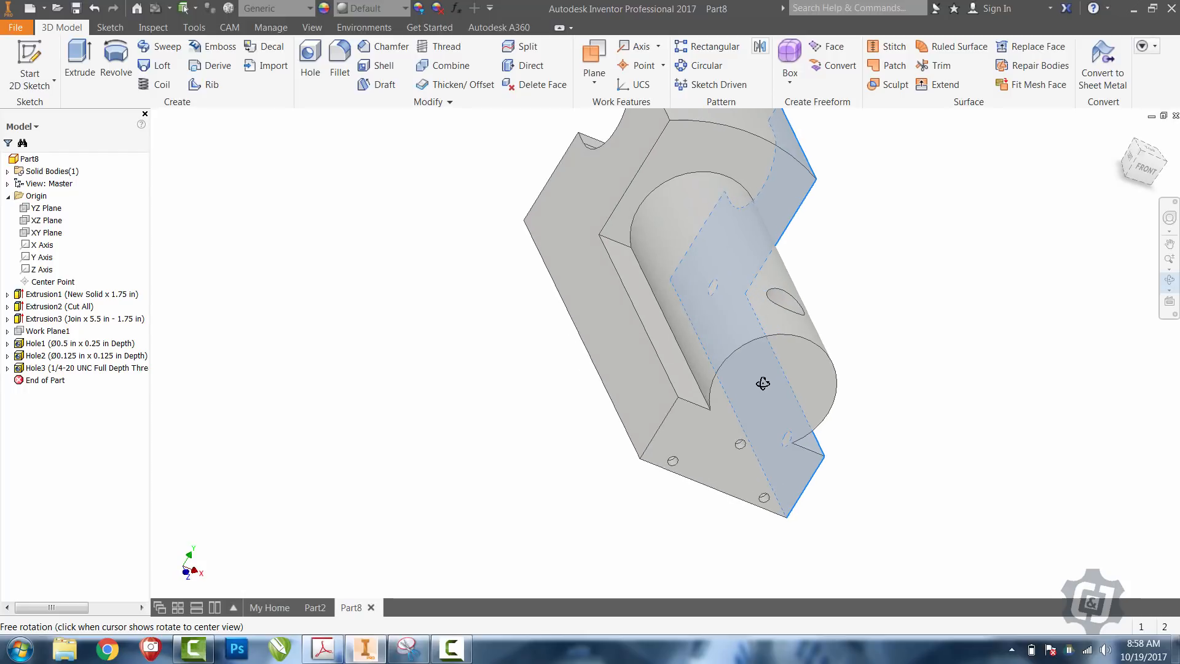
{"action": "left_click", "coordinate": [1170, 282]}
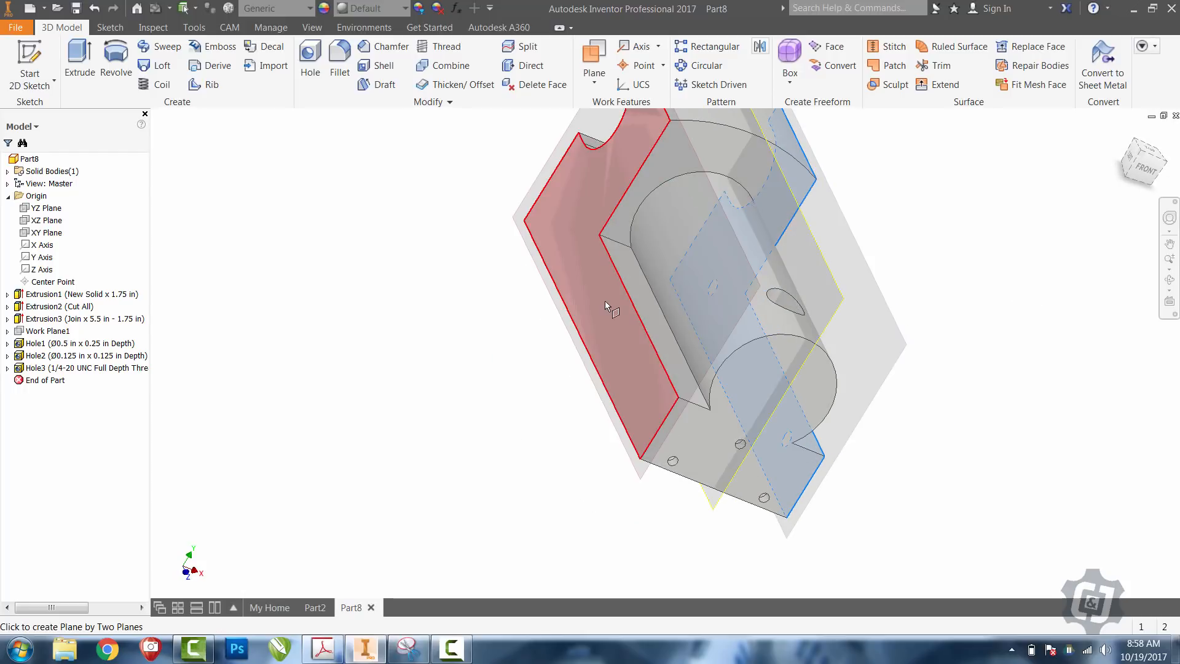
{"action": "left_click", "coordinate": [605, 301]}
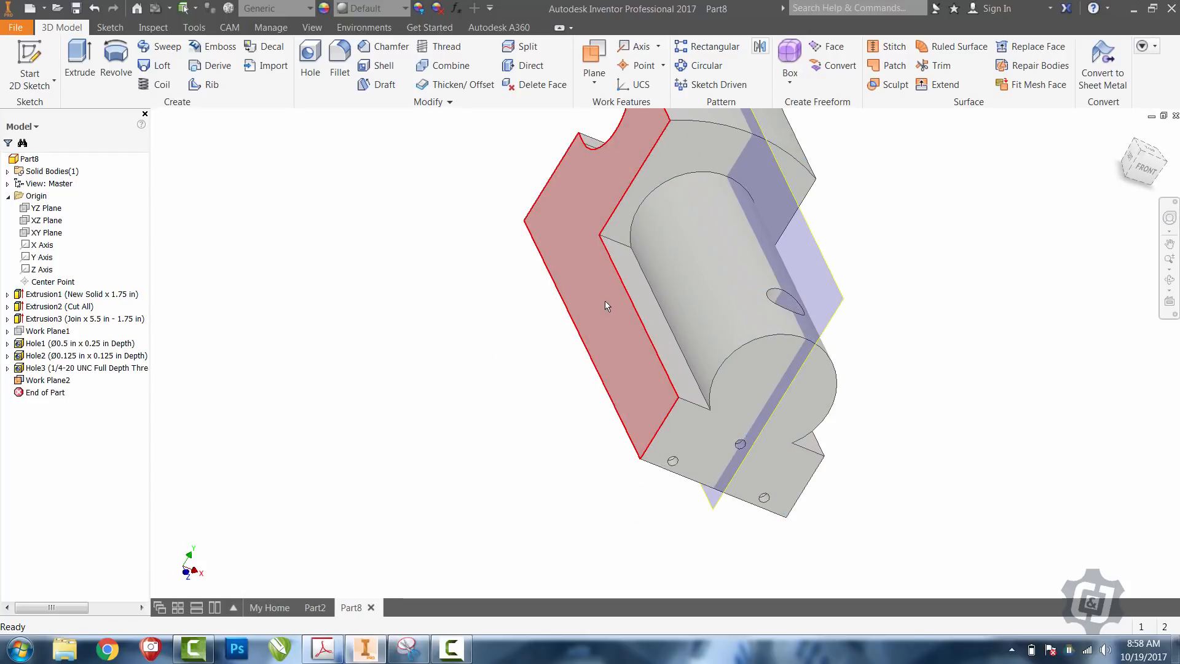
{"action": "right_click", "coordinate": [486, 319]}
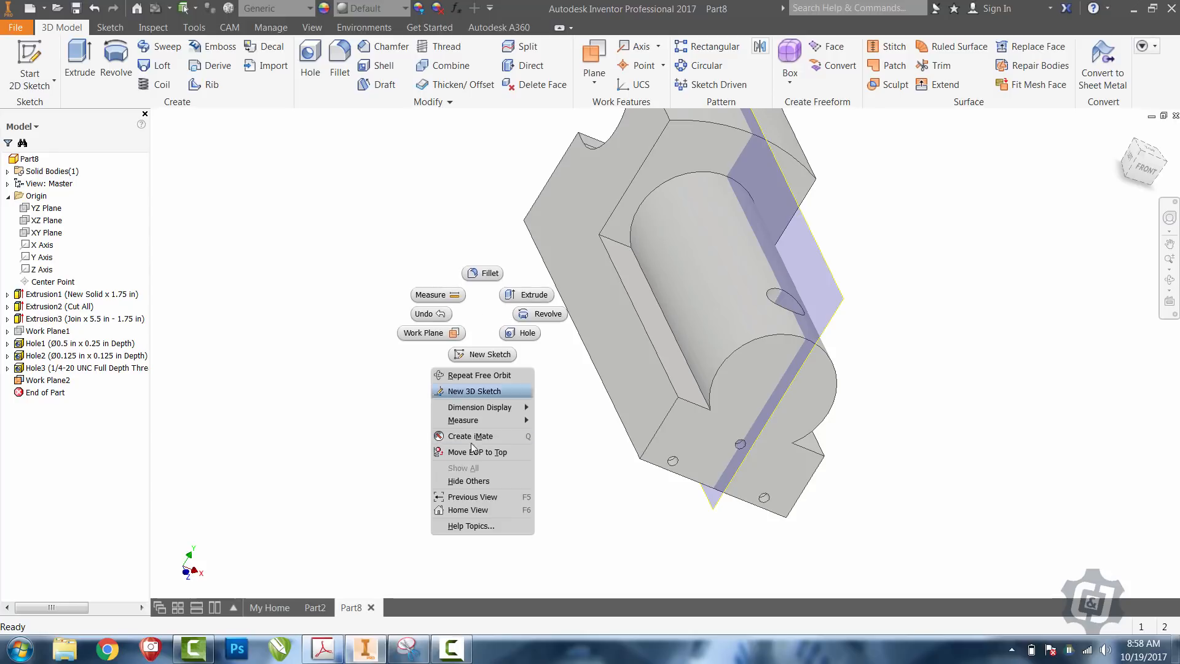
Mirror the tapped side holes across the midplane work plane to the opposite side of the body
{"action": "left_click", "coordinate": [457, 512]}
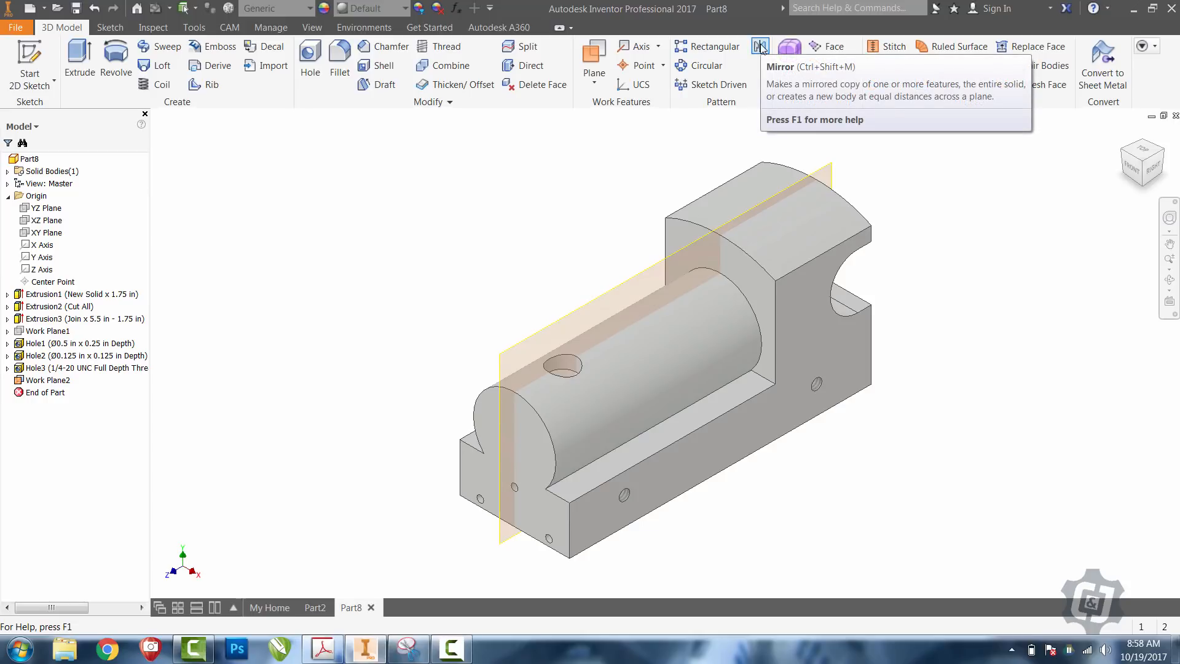
{"action": "left_click", "coordinate": [761, 47]}
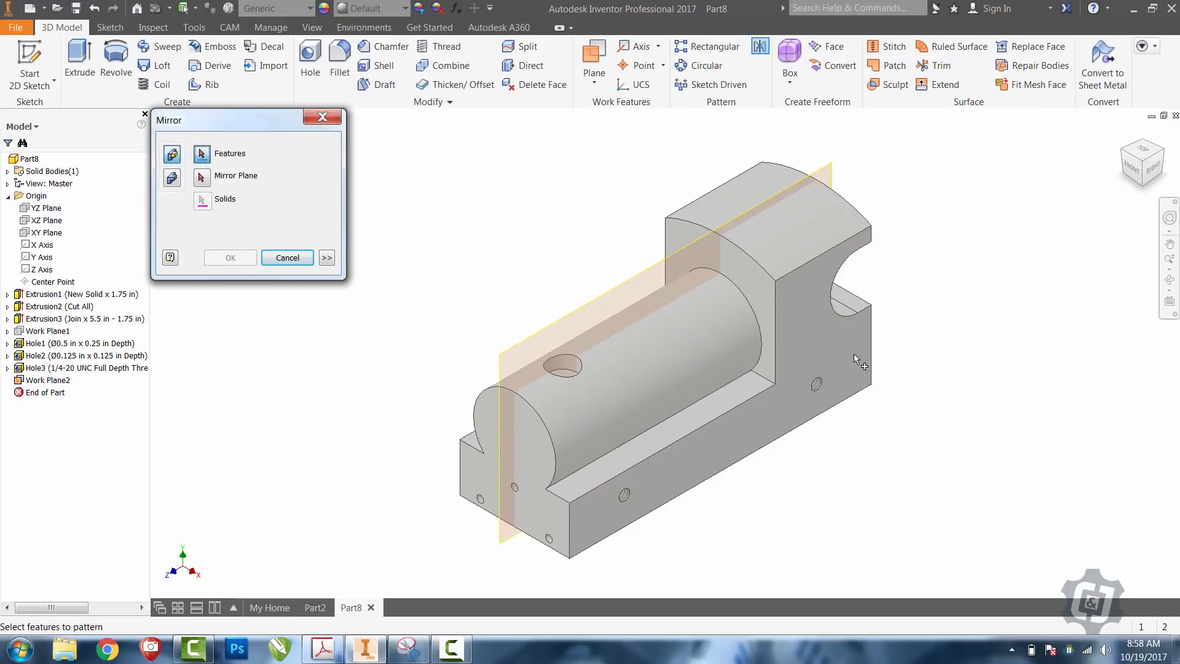
{"action": "left_click", "coordinate": [818, 385]}
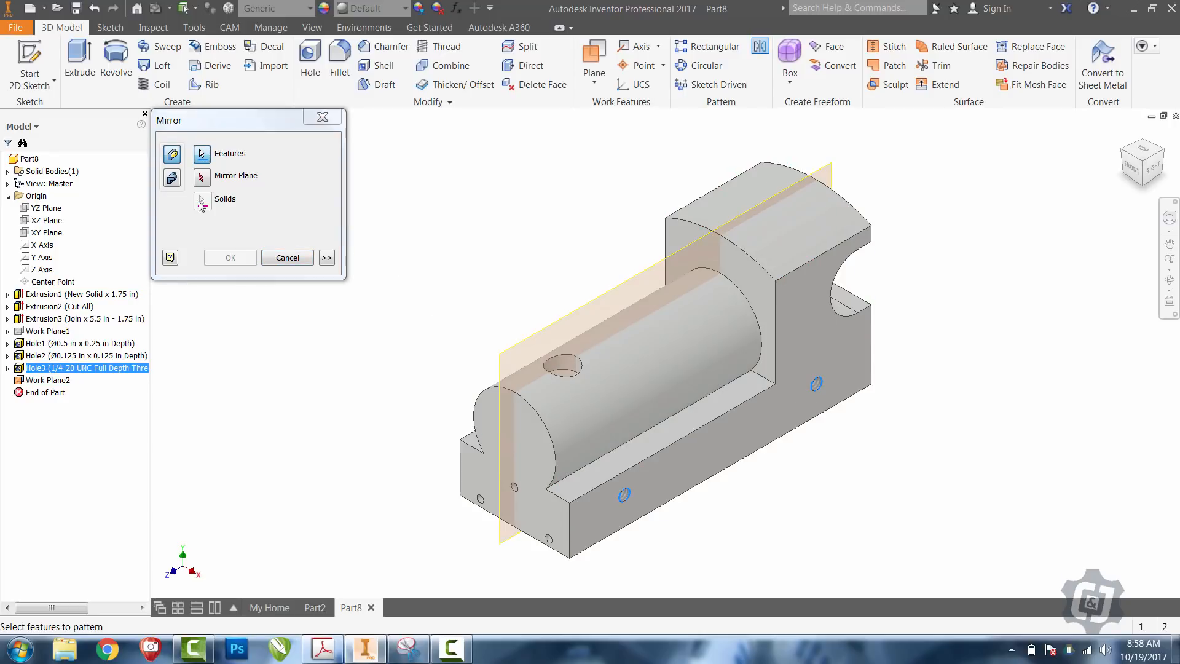
{"action": "left_click", "coordinate": [202, 179]}
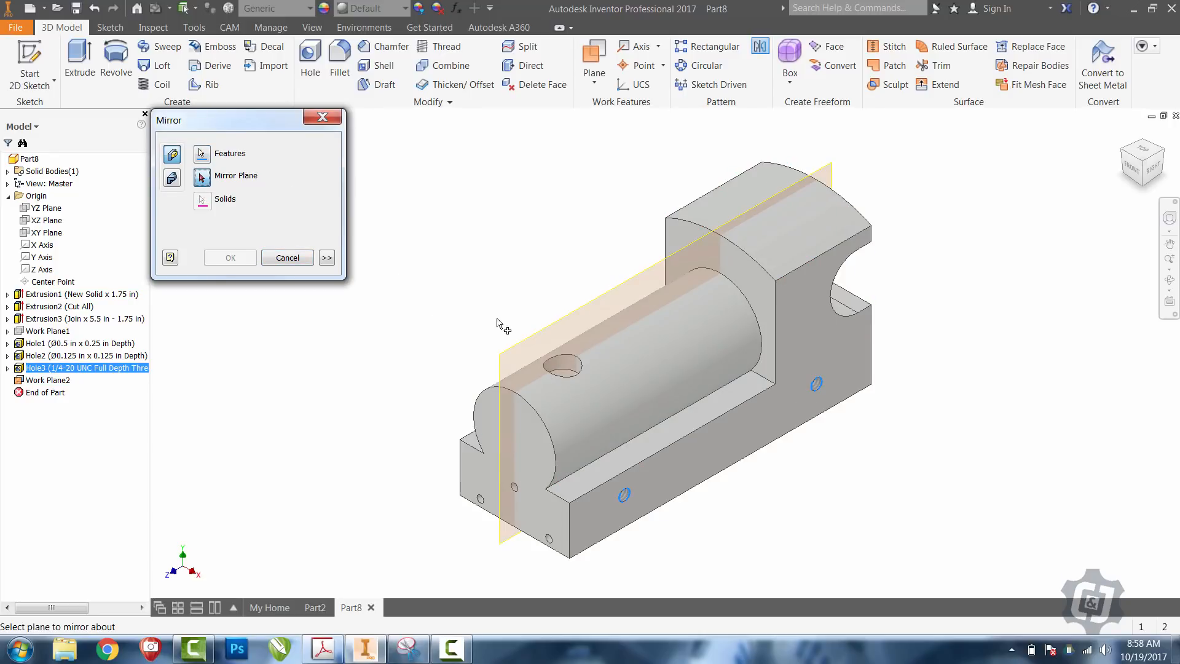
{"action": "left_click", "coordinate": [516, 349]}
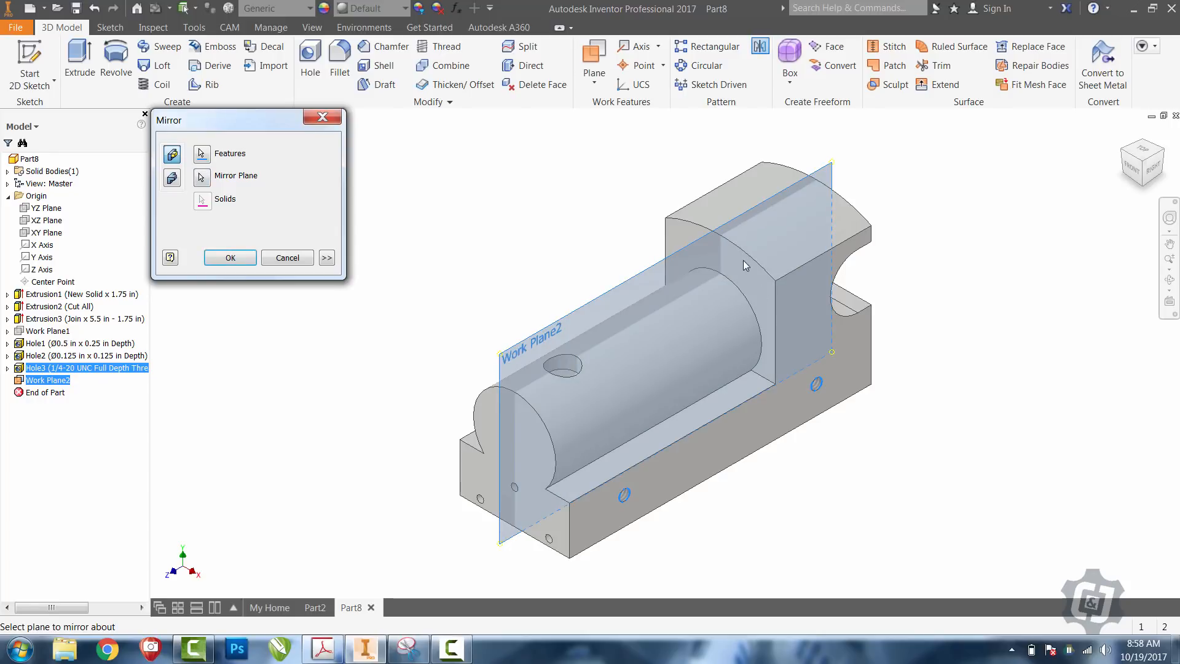
{"action": "left_click", "coordinate": [1170, 280]}
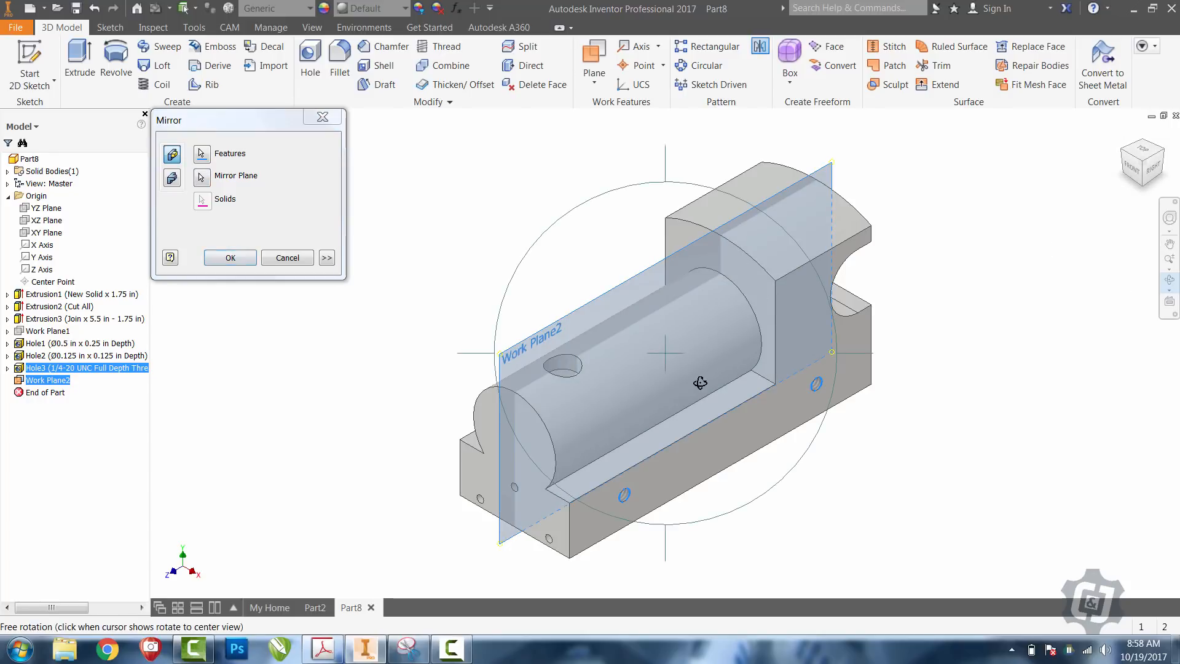
{"action": "left_click_drag", "start_coordinate": [700, 383], "coordinate": [873, 387]}
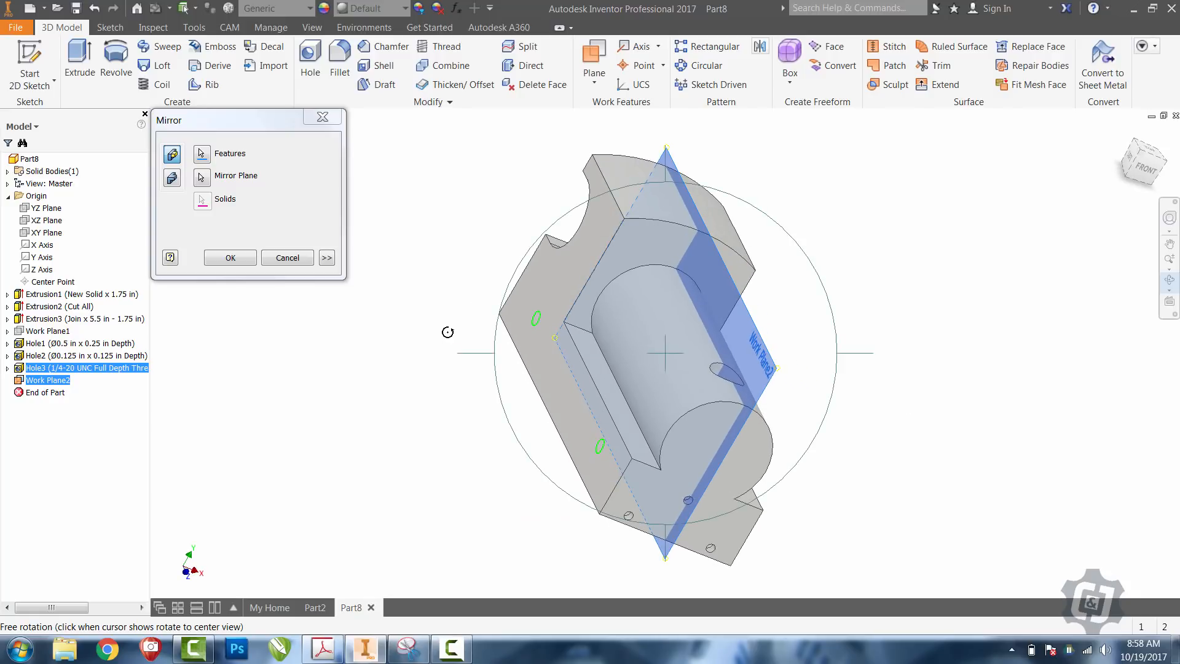
{"action": "left_click", "coordinate": [230, 258]}
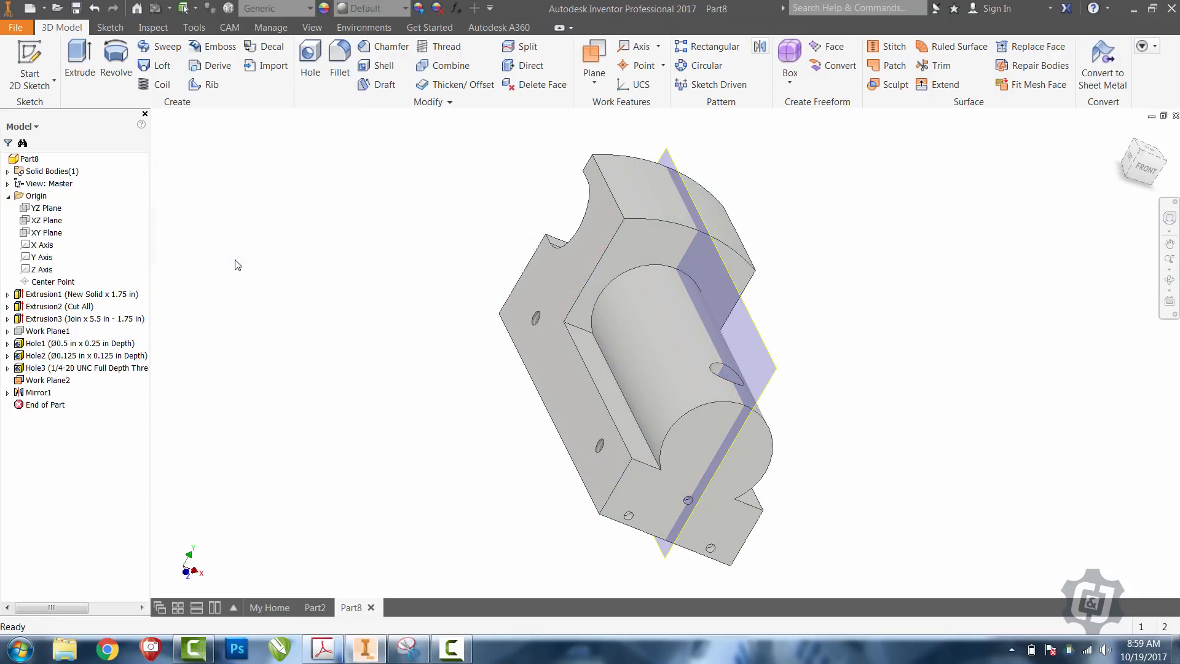
Return to the home view and hide the midplane work plane
{"action": "right_click", "coordinate": [411, 342]}
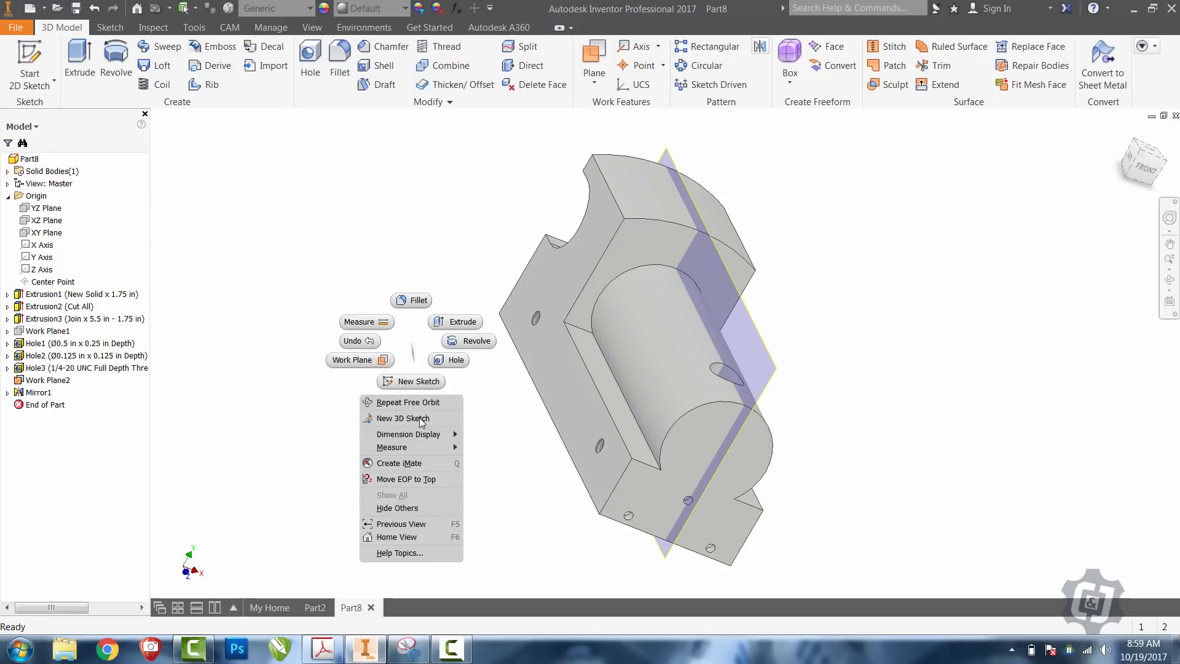
{"action": "left_click", "coordinate": [386, 537]}
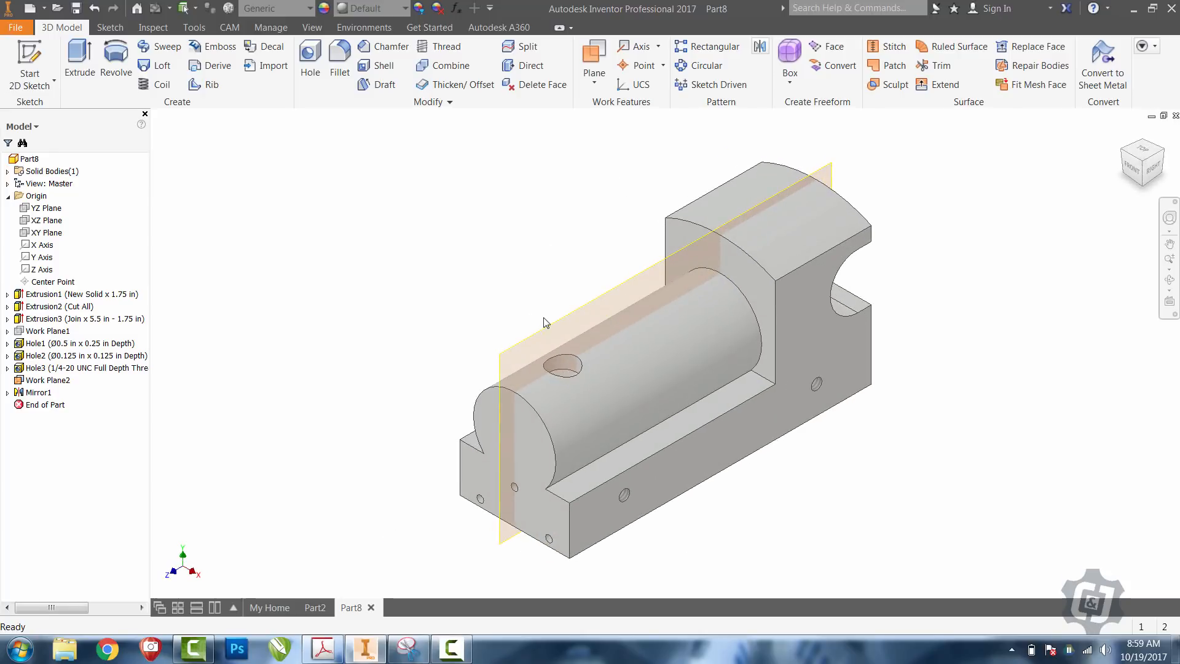
{"action": "right_click", "coordinate": [544, 332]}
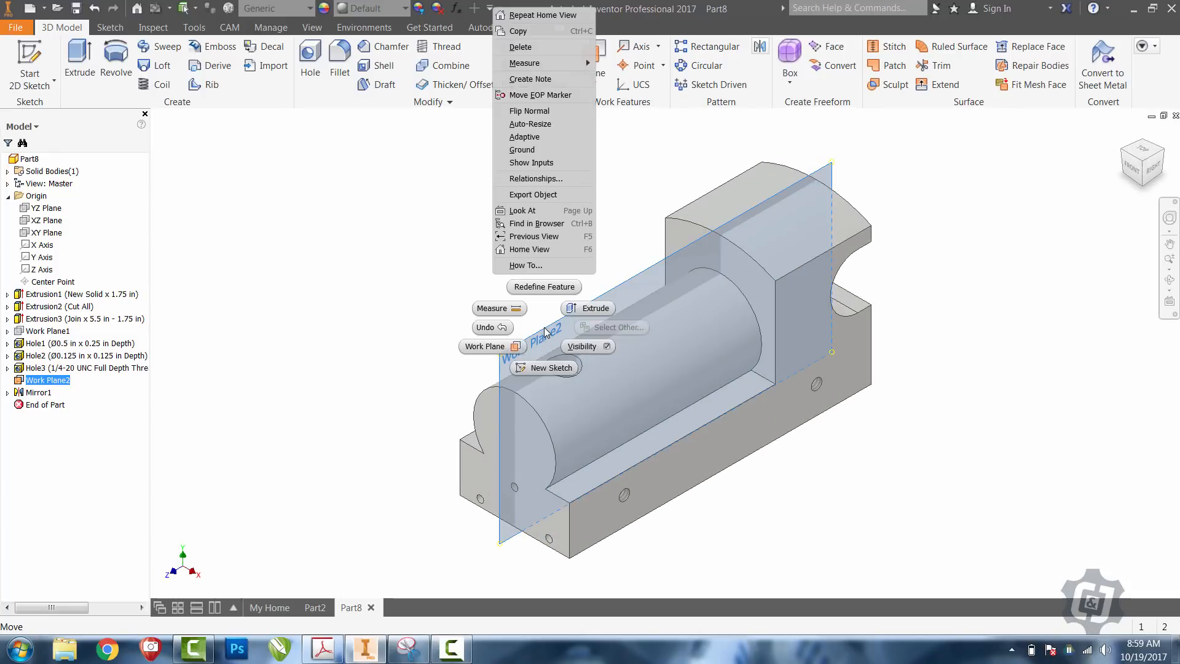
{"action": "left_click", "coordinate": [586, 346]}
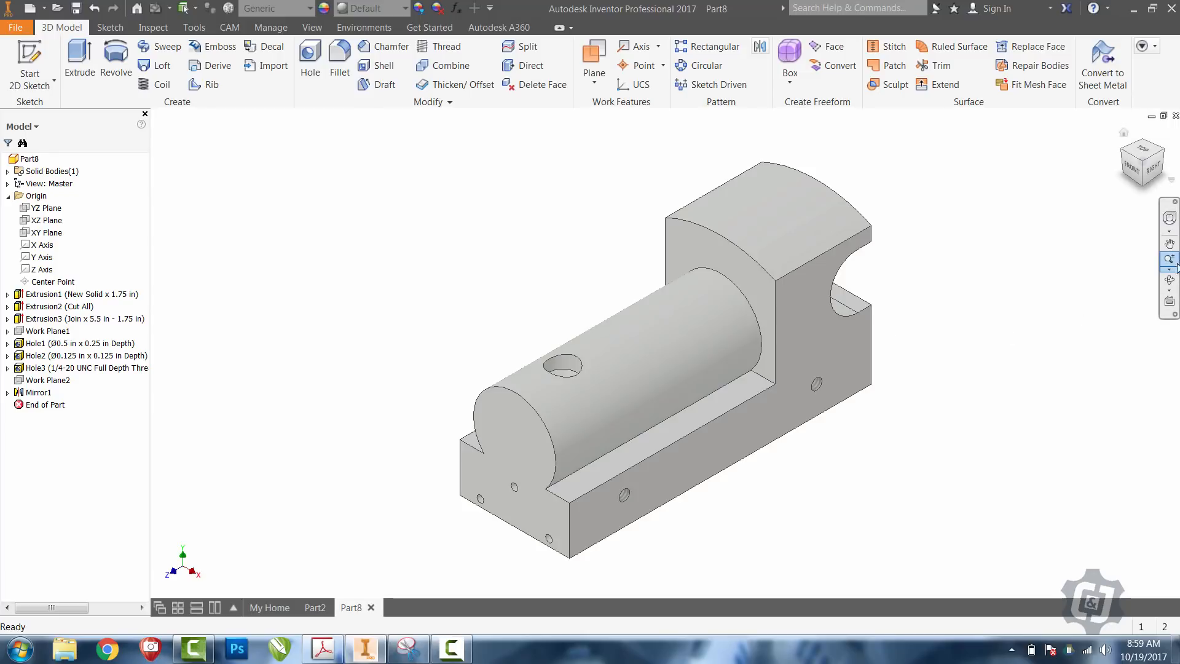
Start a sketch on the cab's lower back face and place a point about 0.42 in above its bottom edge
{"action": "left_click", "coordinate": [1169, 280]}
{"action": "left_click_drag", "start_coordinate": [724, 402], "coordinate": [553, 369]}
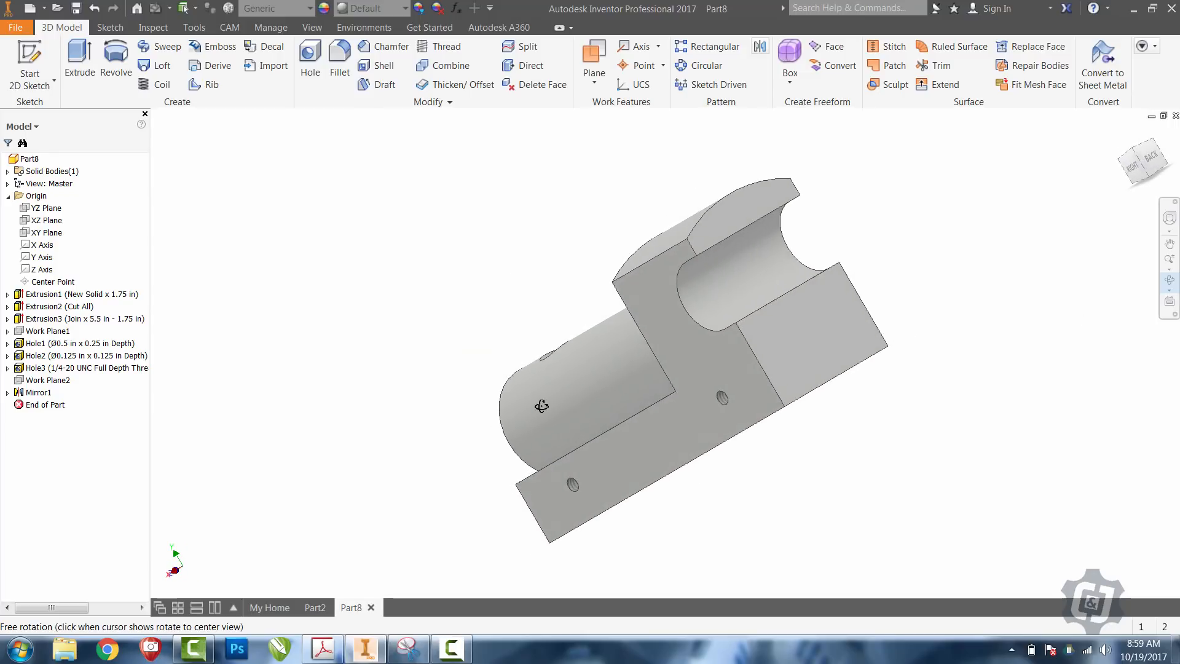
{"action": "left_click", "coordinate": [30, 64]}
{"action": "left_click", "coordinate": [793, 364]}
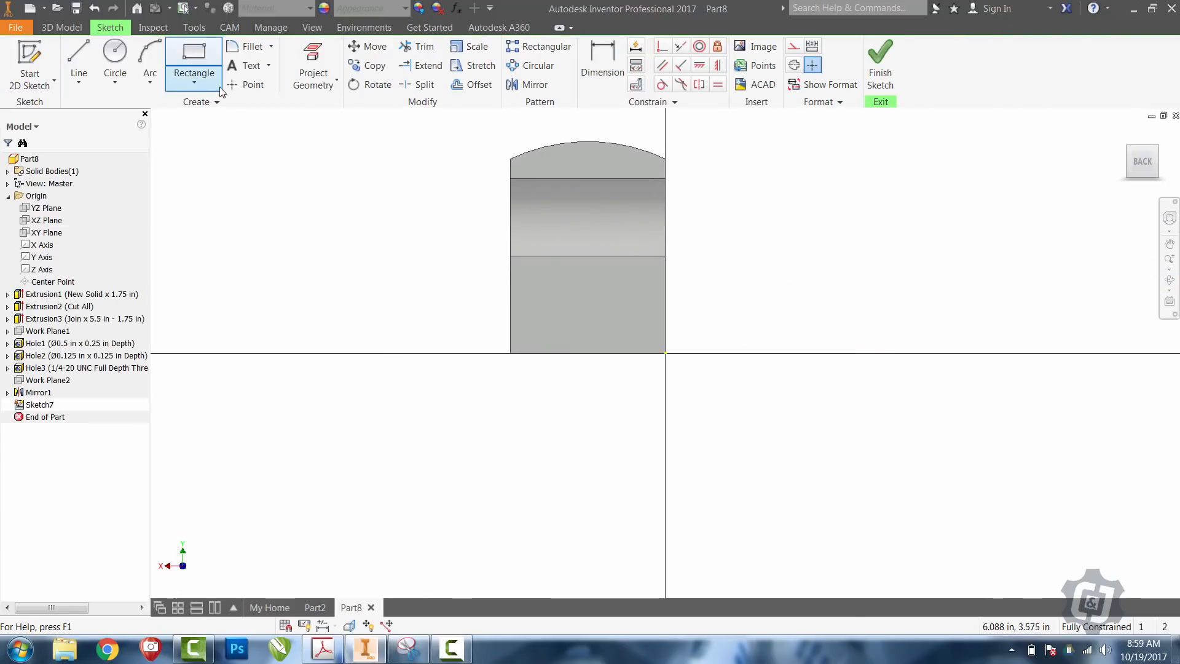
{"action": "left_click", "coordinate": [246, 85]}
{"action": "left_click", "coordinate": [575, 321]}
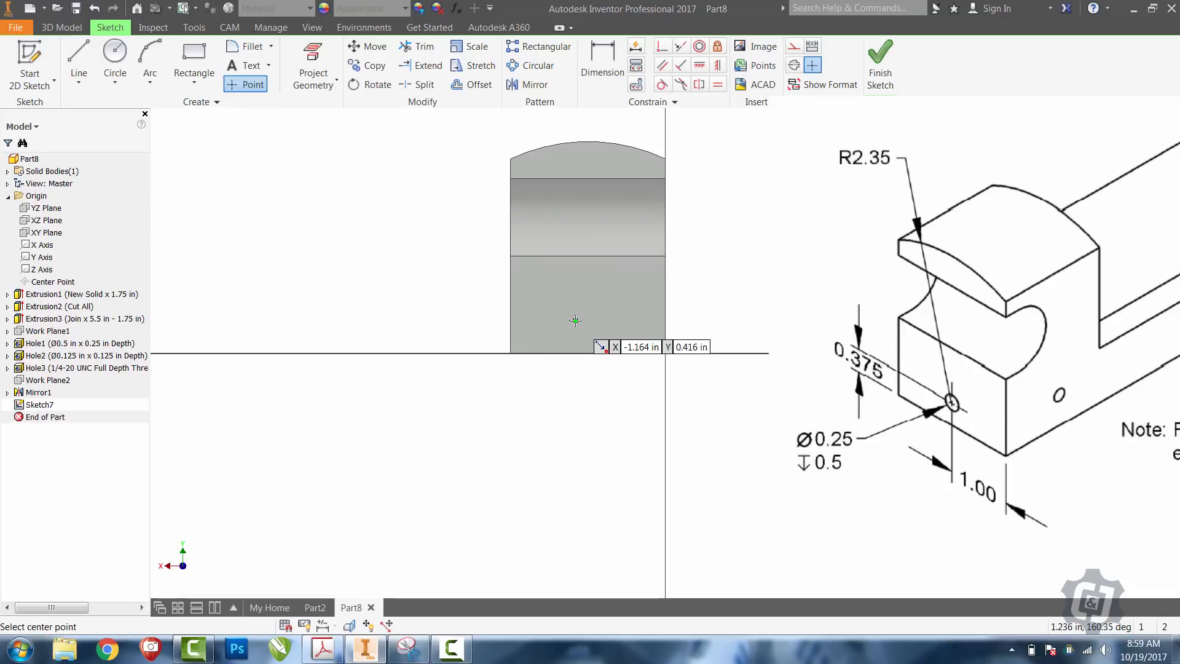
Dimension the back-face sketch point .375 in above the face's bottom edge
{"action": "key", "text": "d"}
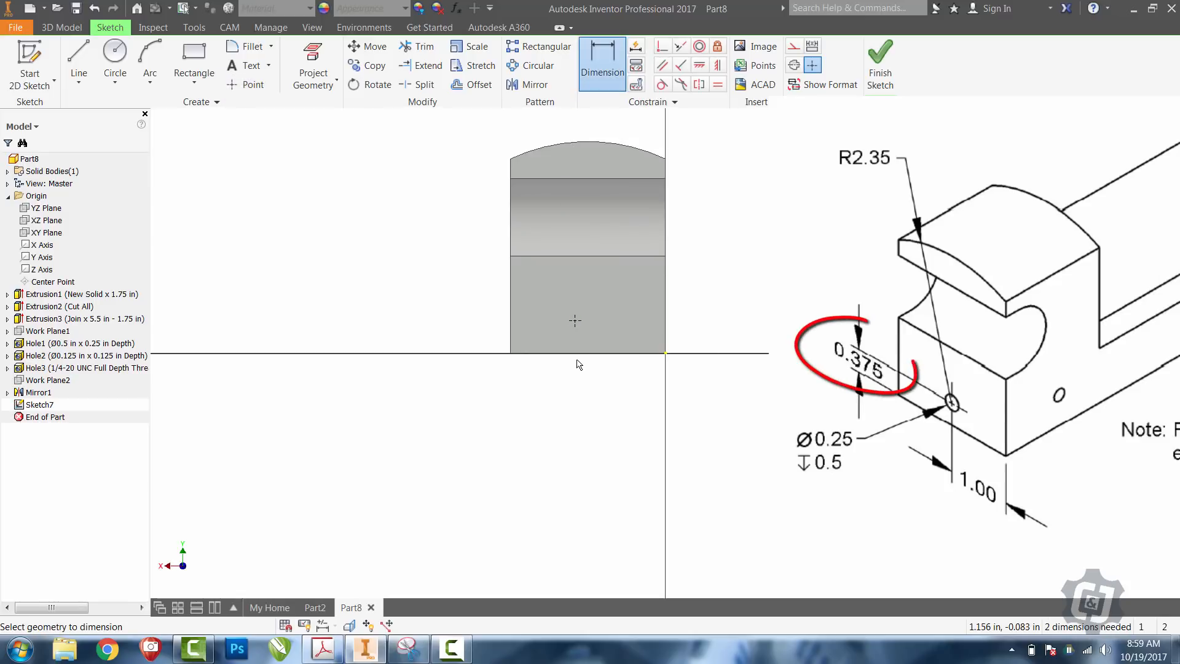
{"action": "left_click", "coordinate": [579, 355]}
{"action": "left_click", "coordinate": [575, 321]}
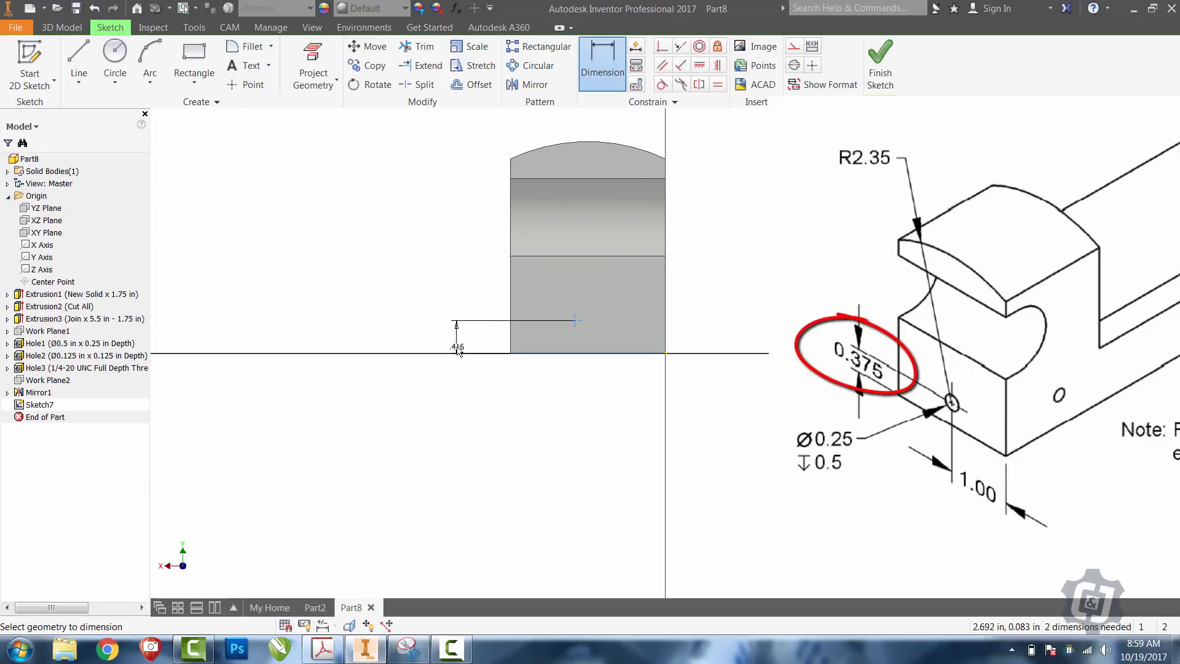
{"action": "left_click", "coordinate": [463, 343]}
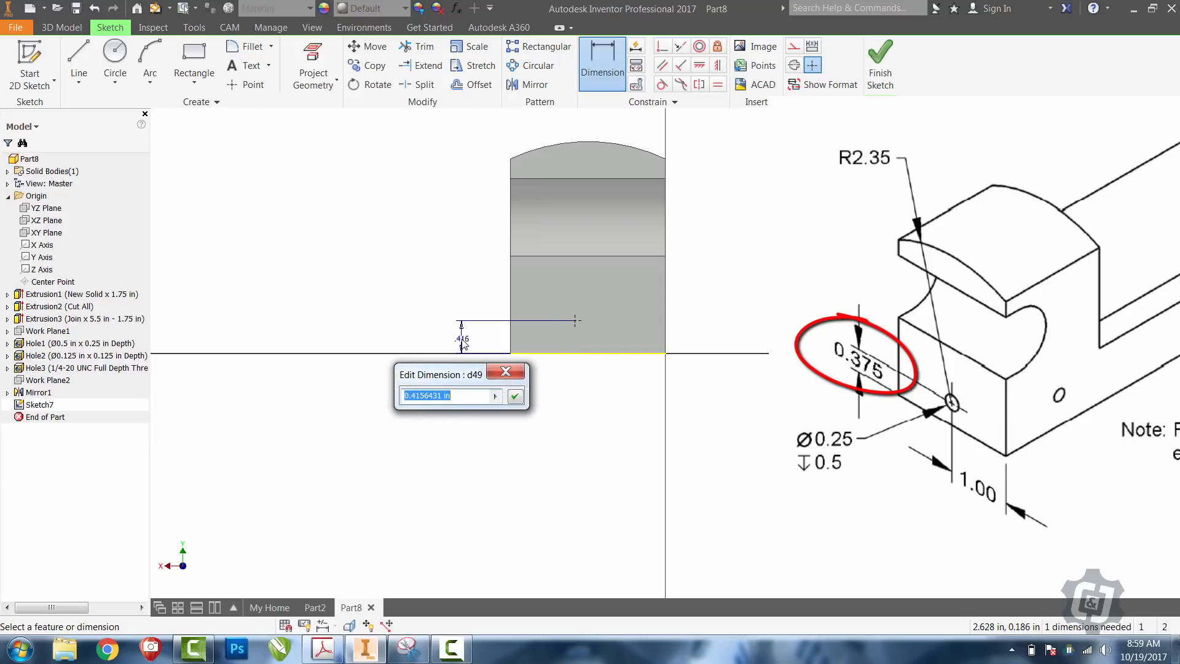
{"action": "type", "text": ".375"}
{"action": "key", "text": "Return"}
Dimension the sketch point 1 in from the back face's left vertical edge and finish the sketch
{"action": "left_click", "coordinate": [511, 335]}
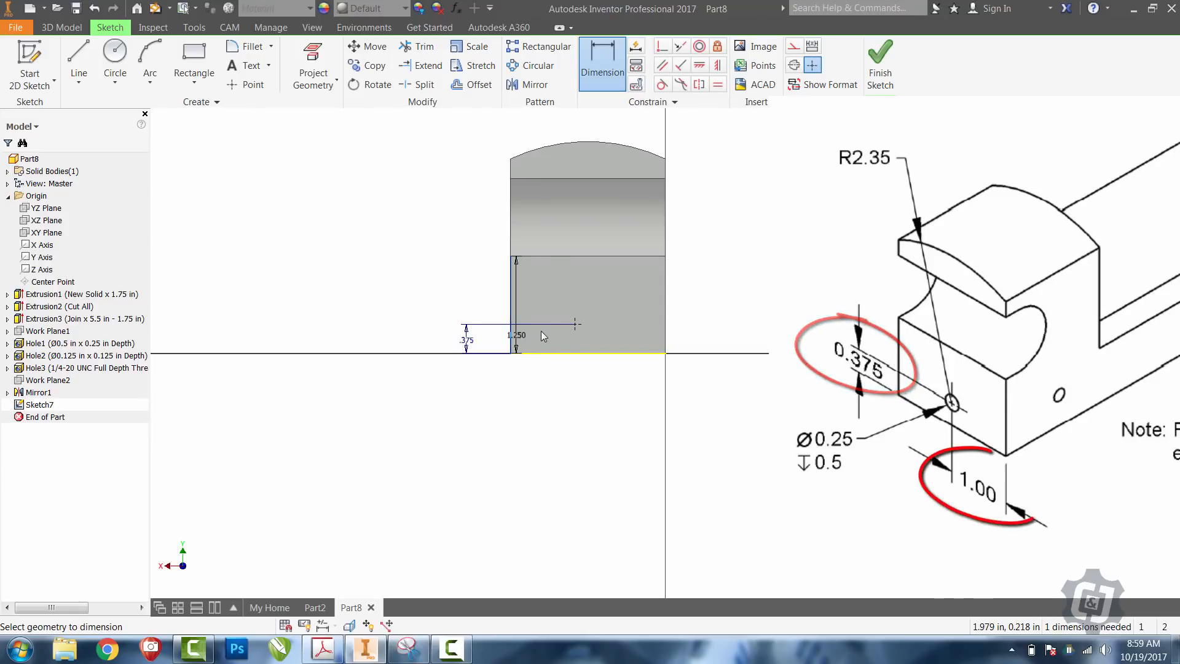
{"action": "left_click", "coordinate": [575, 322]}
{"action": "left_click", "coordinate": [541, 370]}
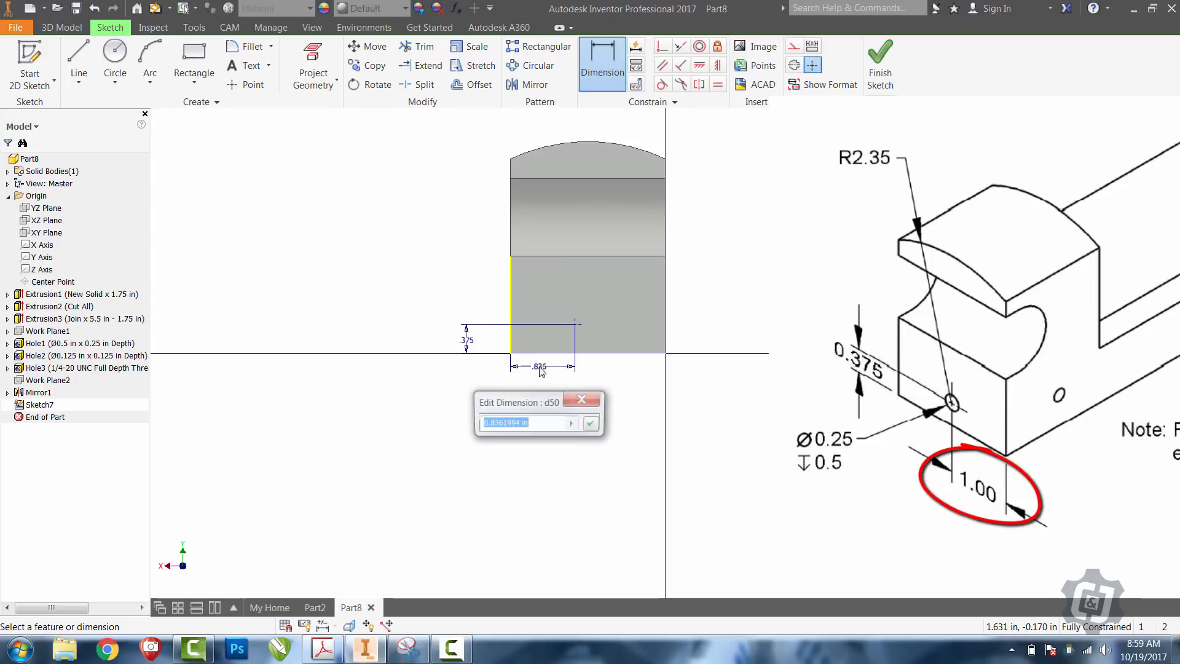
{"action": "type", "text": "1"}
{"action": "key", "text": "Return"}
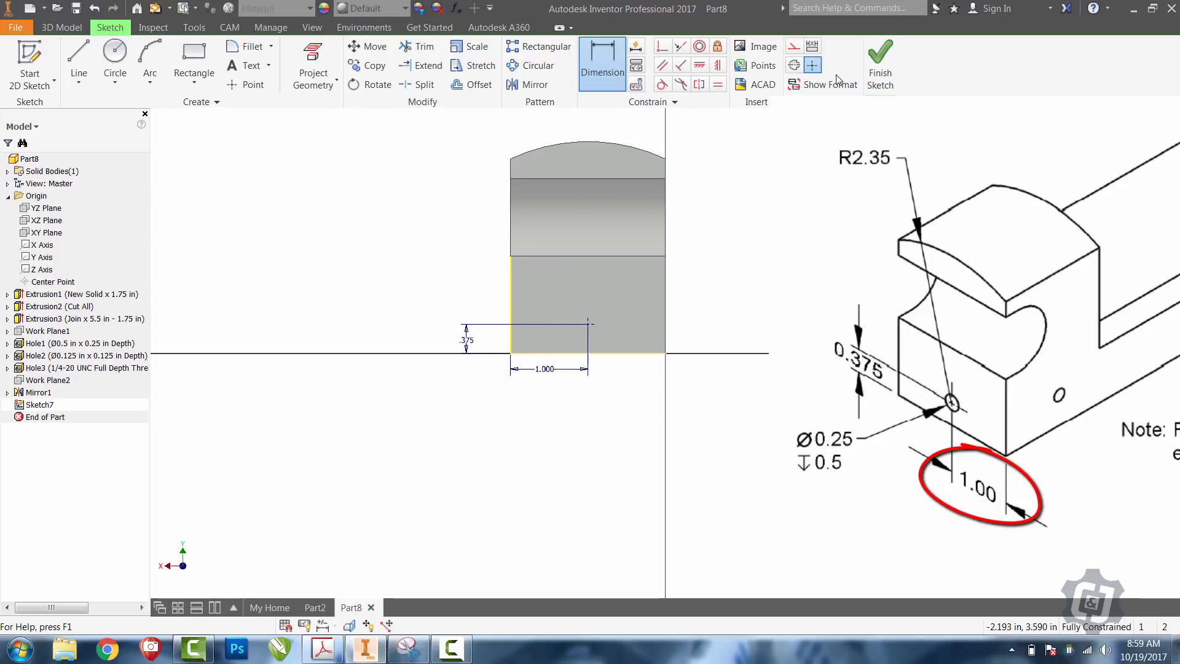
{"action": "left_click", "coordinate": [880, 68]}
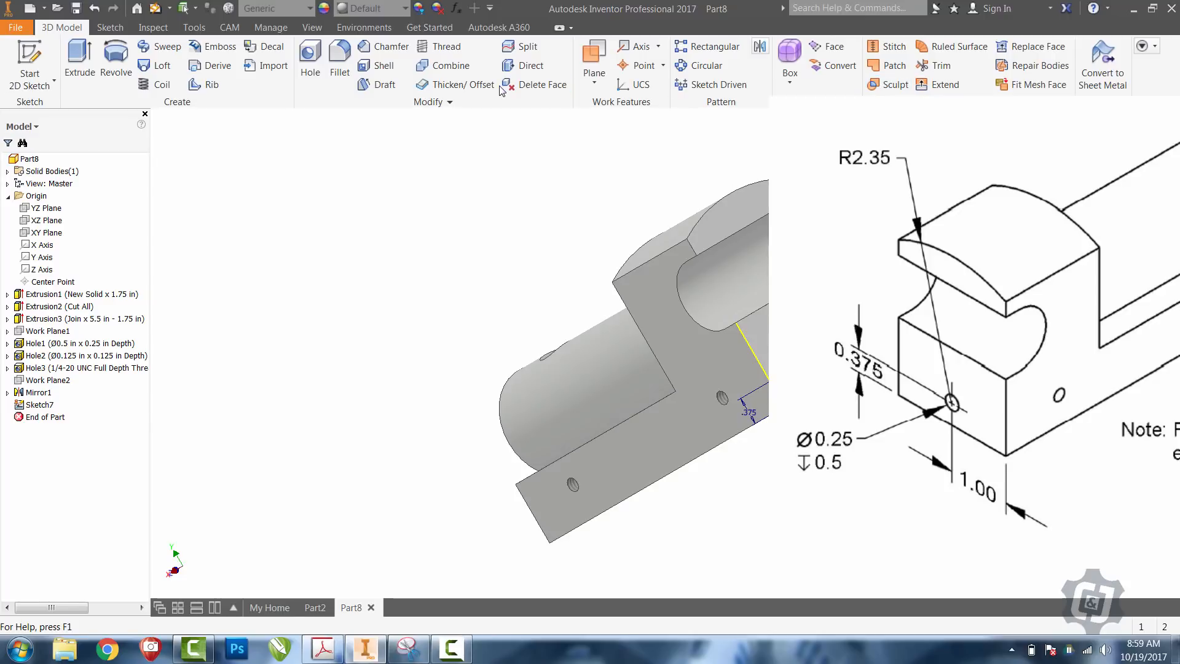
Create a simple drilled hole at the back-face sketch point with a .25 in diameter and .5 in depth
{"action": "left_click", "coordinate": [309, 64]}
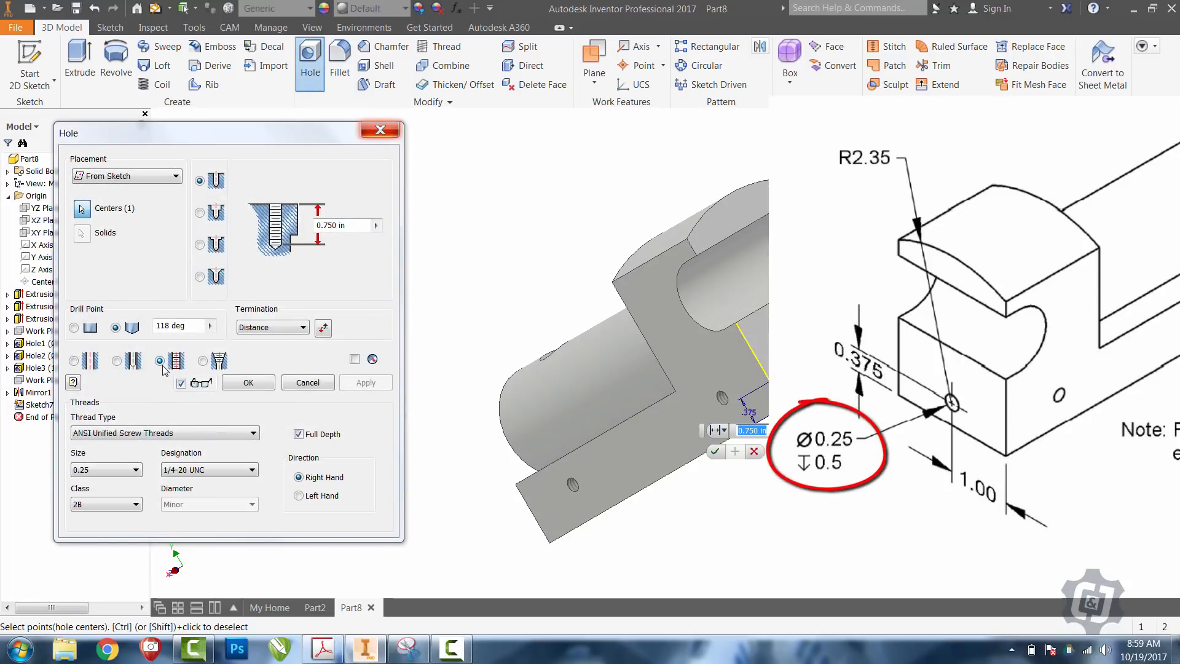
{"action": "left_click", "coordinate": [77, 363]}
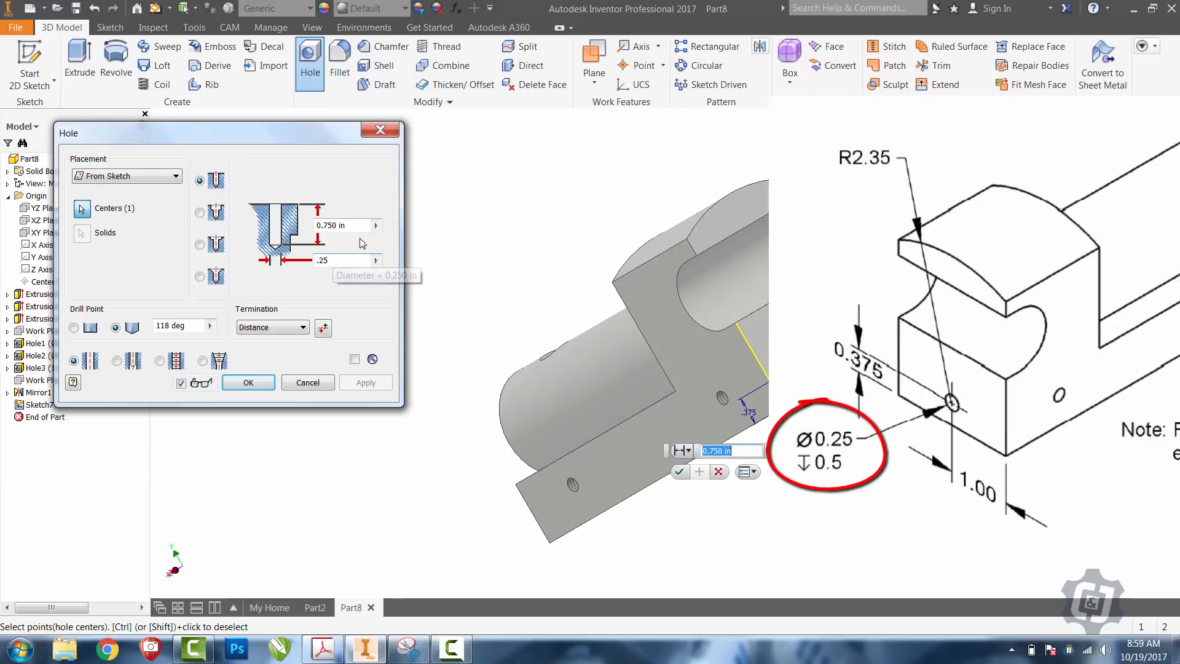
{"action": "type", "text": ".5"}
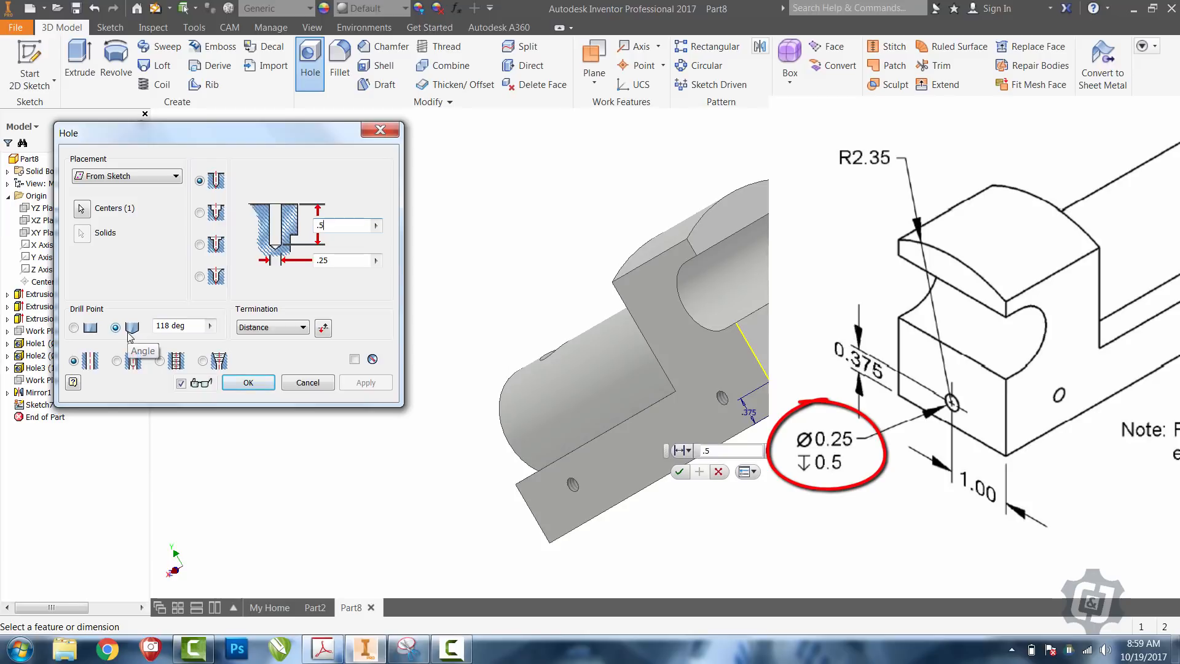
{"action": "left_click", "coordinate": [249, 382]}
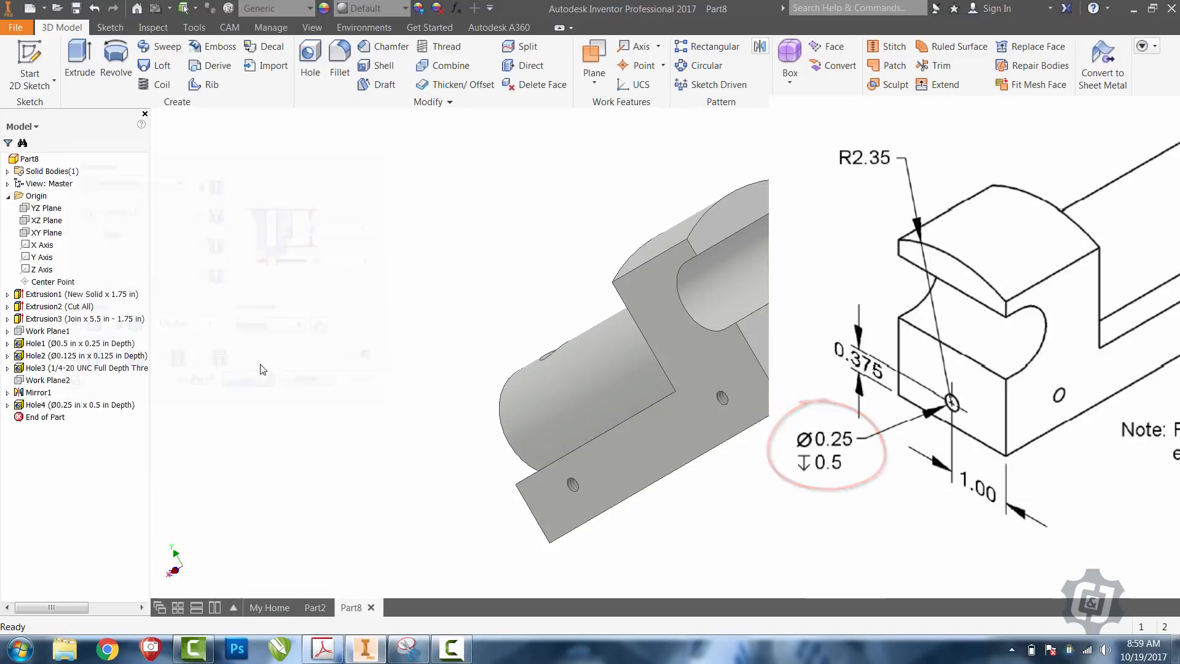
{"action": "right_click", "coordinate": [274, 355]}
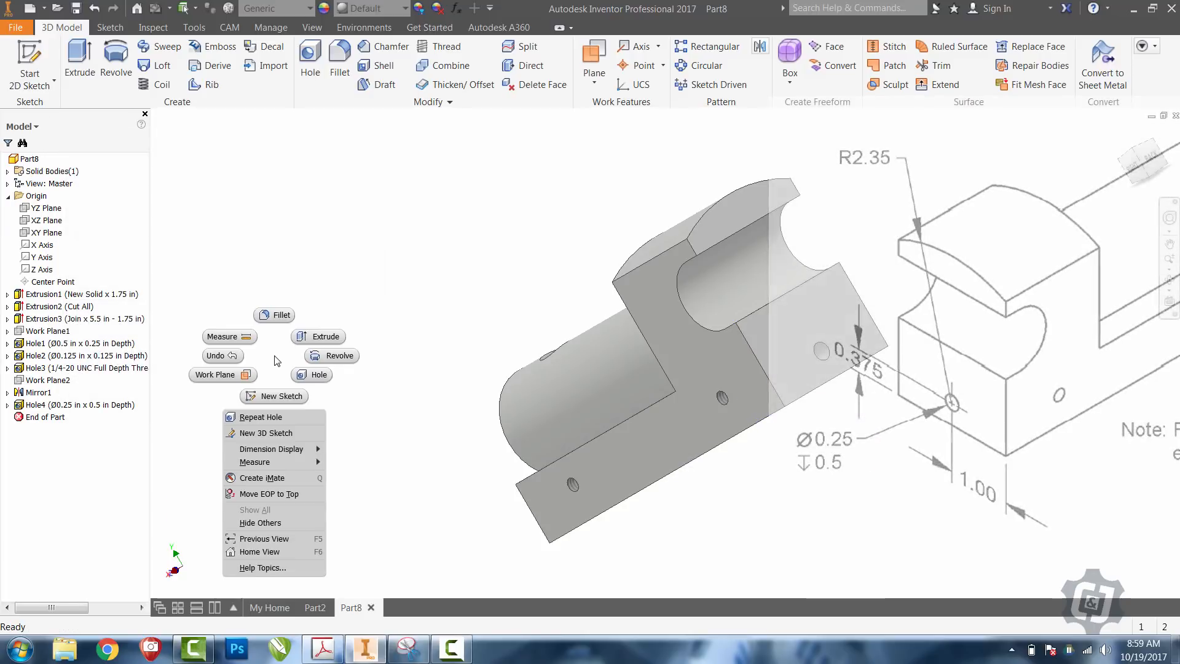
{"action": "left_click", "coordinate": [260, 551]}
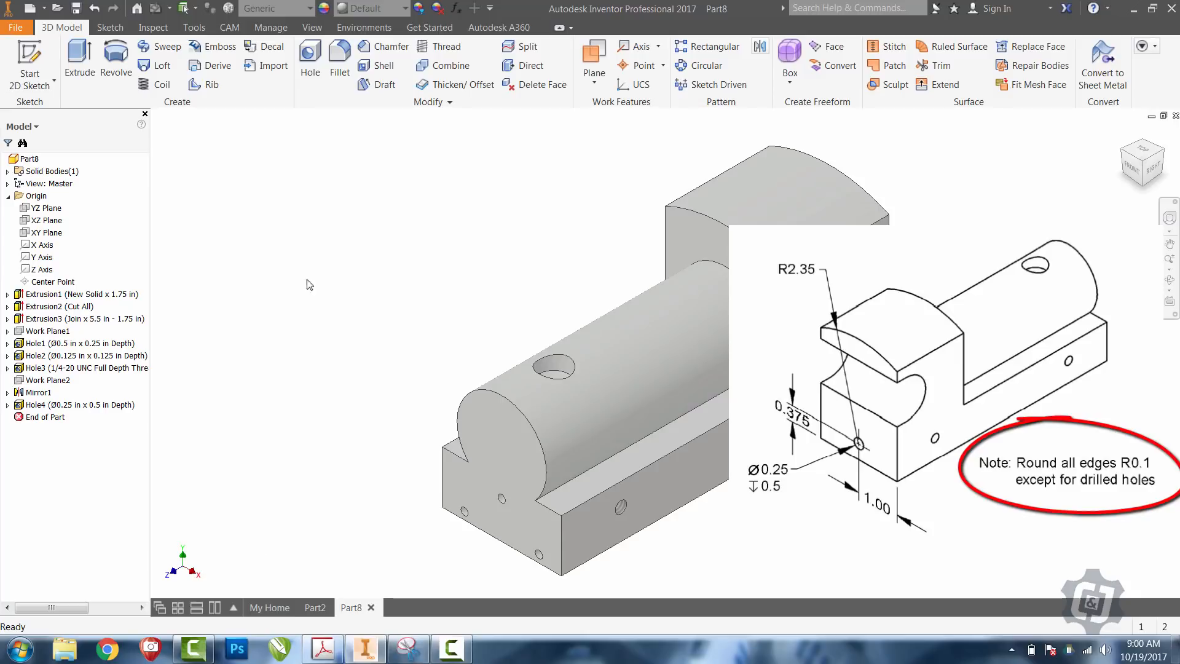
{"action": "left_click", "coordinate": [340, 61]}
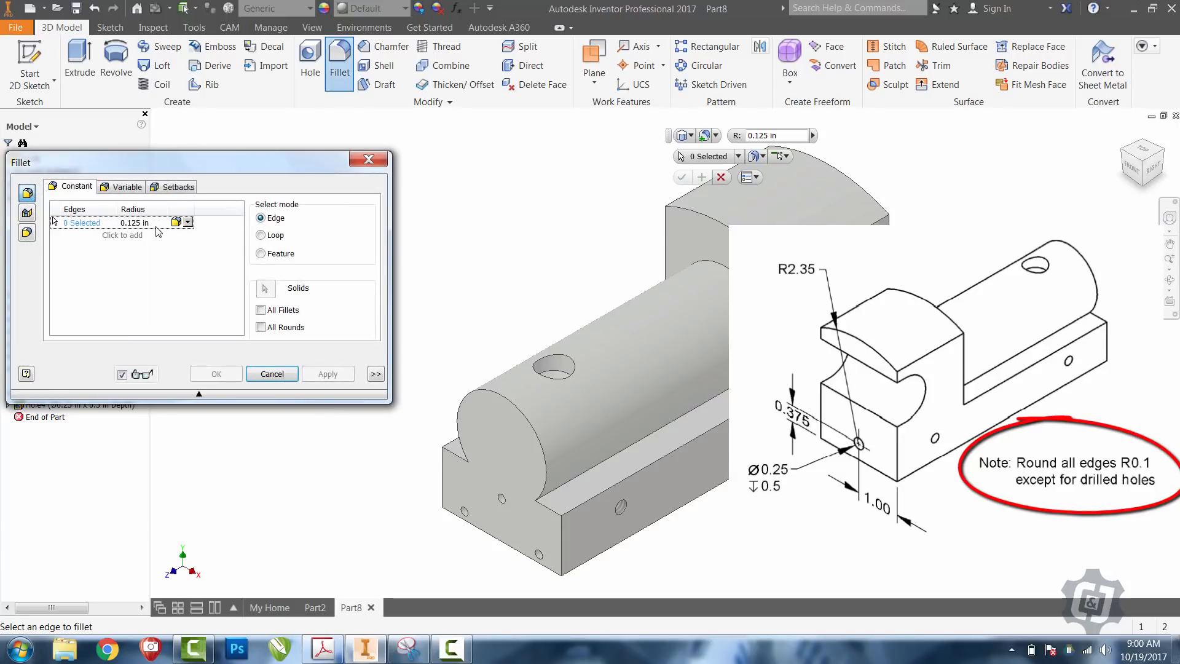
{"action": "left_click", "coordinate": [150, 225]}
{"action": "key", "text": "BackSpace"}
{"action": "left_click", "coordinate": [260, 311]}
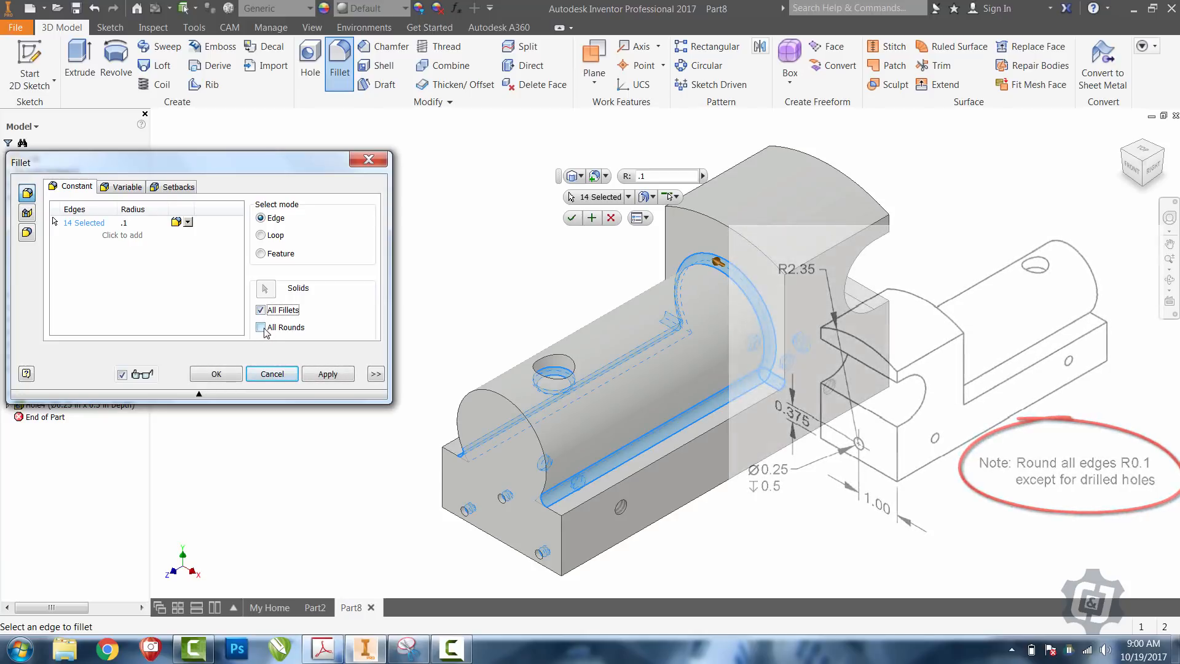
{"action": "left_click", "coordinate": [261, 328]}
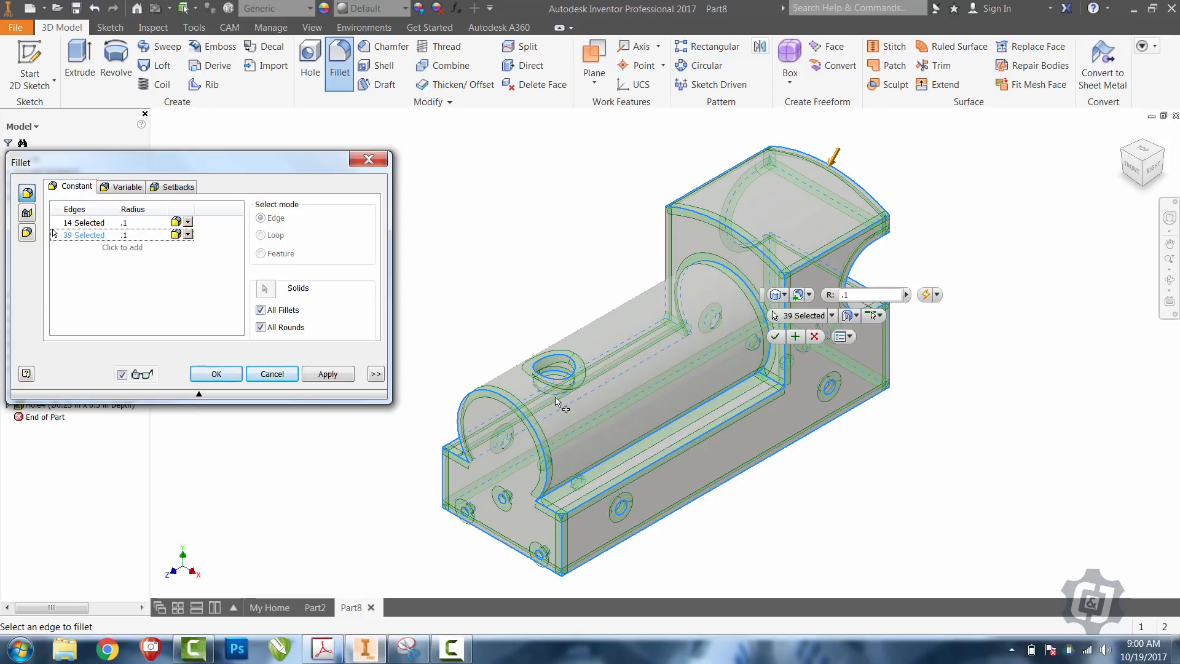
{"action": "left_click", "coordinate": [271, 374]}
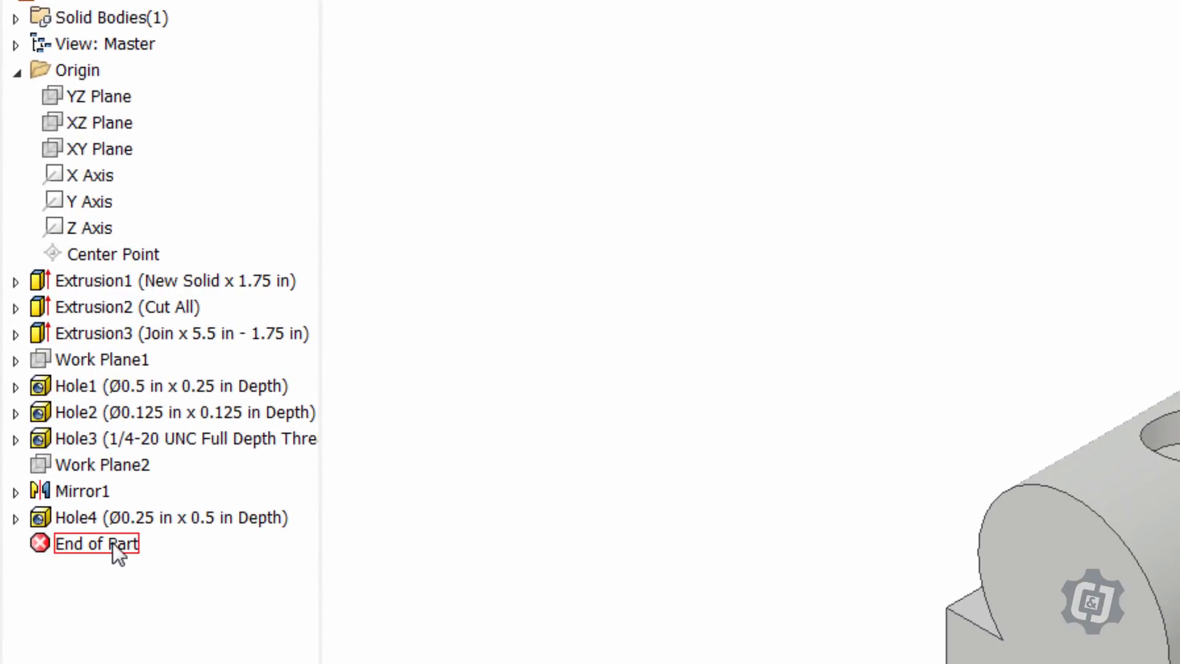
Roll the part back to just before the first hole feature and apply .1 in radius fillets to all fillet and round edges
{"action": "left_click_drag", "start_coordinate": [112, 543], "coordinate": [104, 381]}
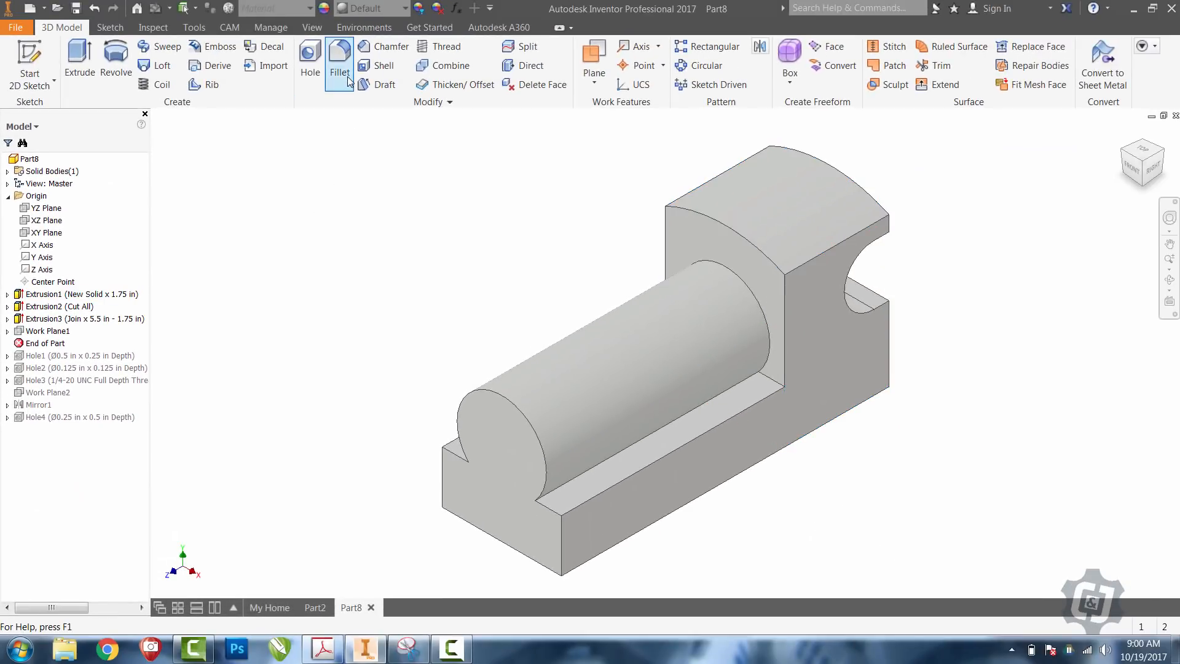
{"action": "left_click", "coordinate": [401, 45]}
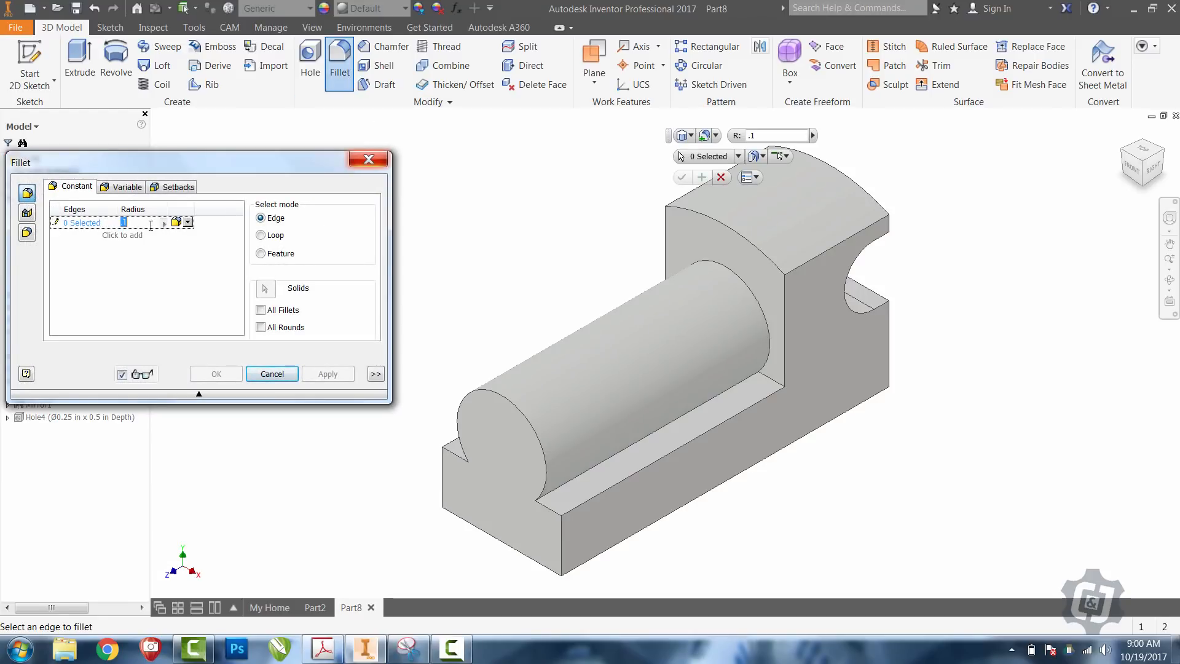
{"action": "left_click", "coordinate": [151, 224]}
{"action": "key", "text": "BackSpace"}
{"action": "left_click", "coordinate": [261, 310]}
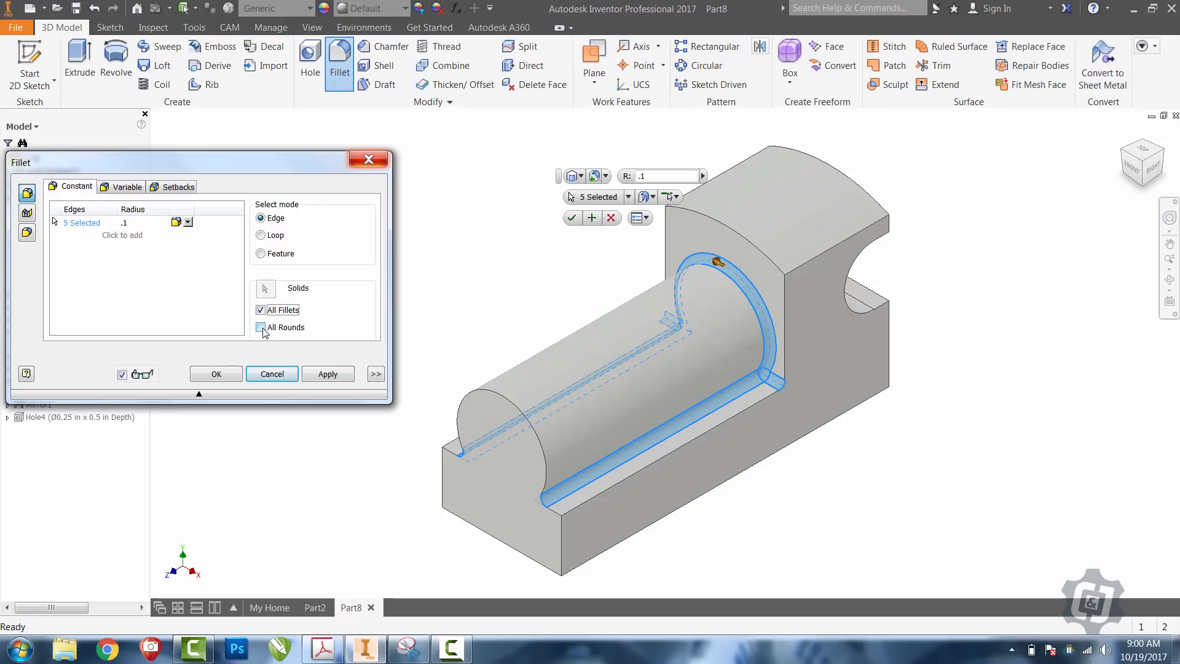
{"action": "left_click", "coordinate": [260, 327]}
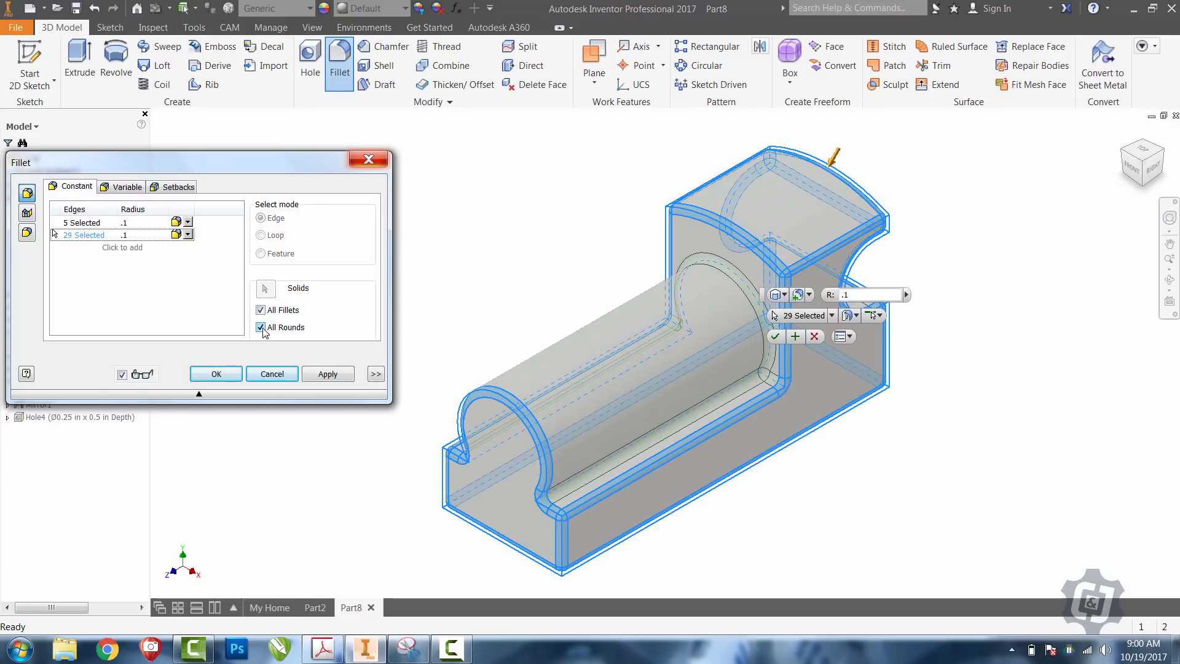
{"action": "left_click", "coordinate": [316, 374]}
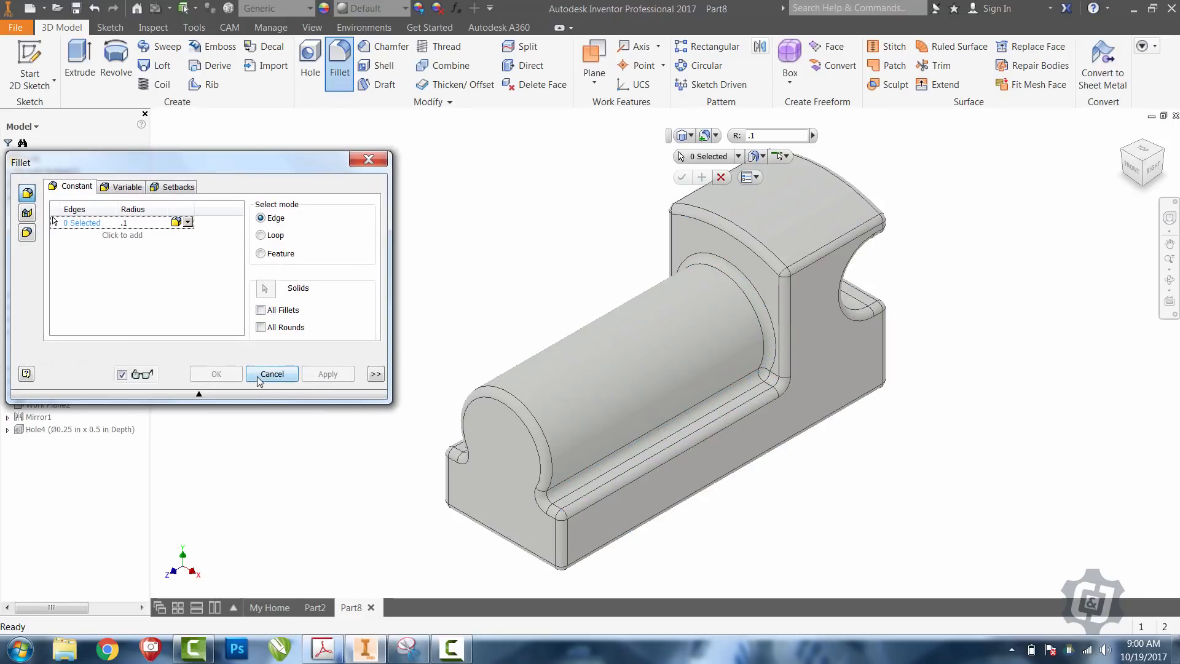
{"action": "left_click", "coordinate": [271, 374]}
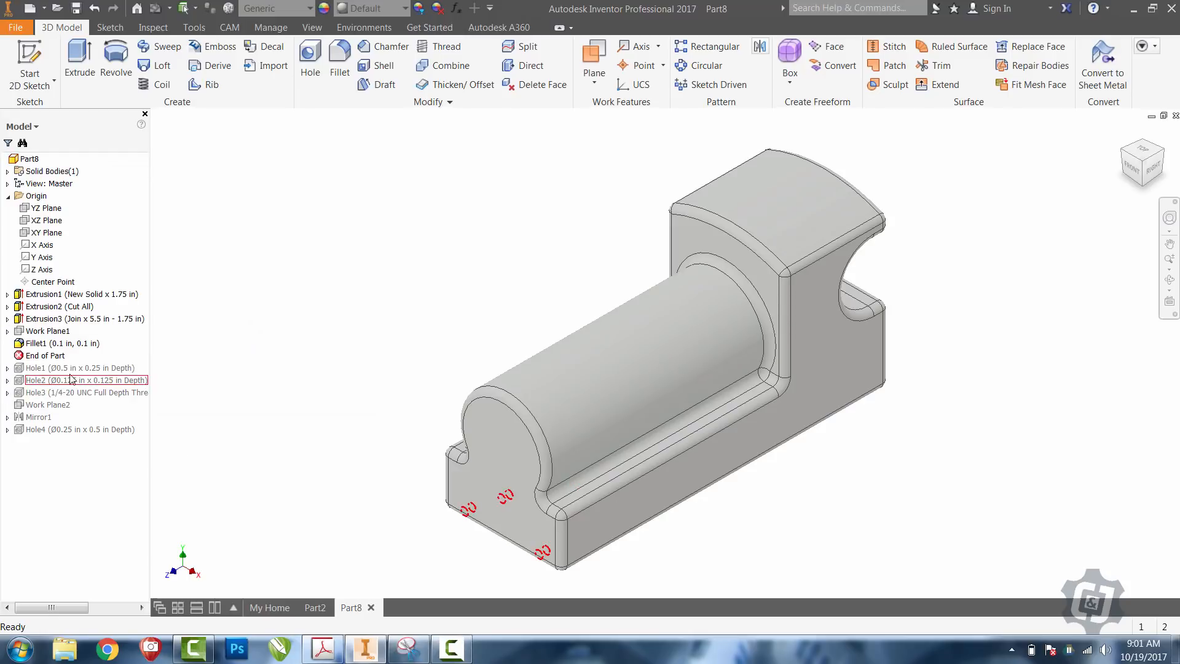
Move the End of Part marker below the last hole feature to restore the holes and the mirror
{"action": "left_click_drag", "start_coordinate": [45, 373], "coordinate": [46, 433]}
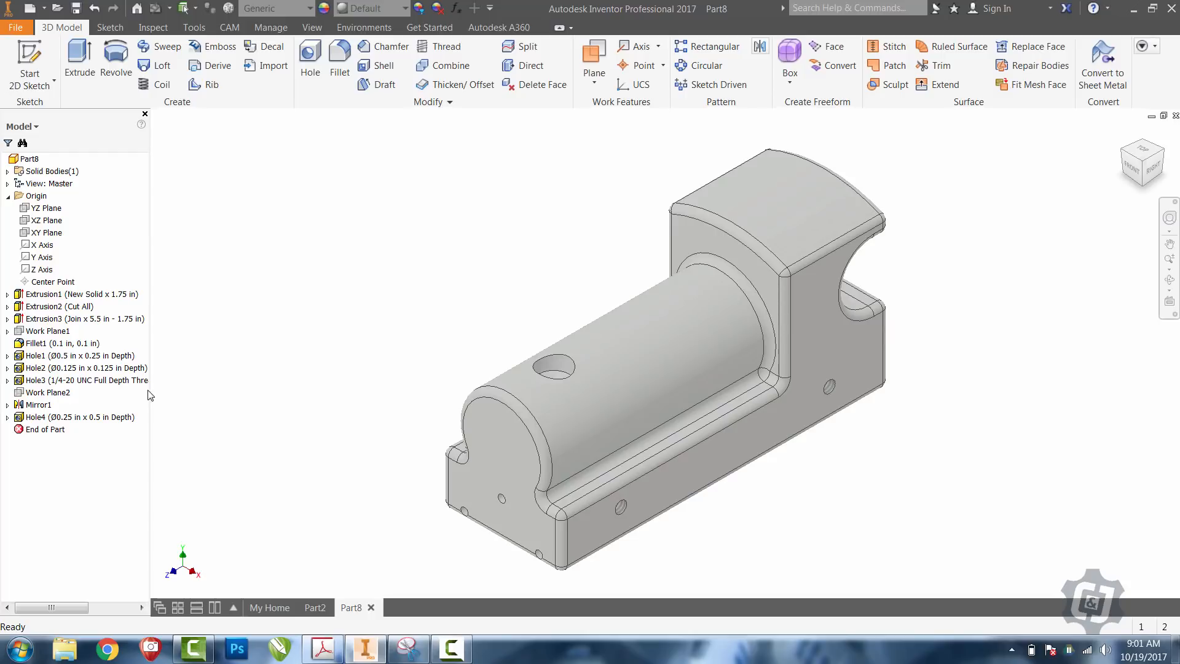
{"action": "left_click", "coordinate": [1169, 280]}
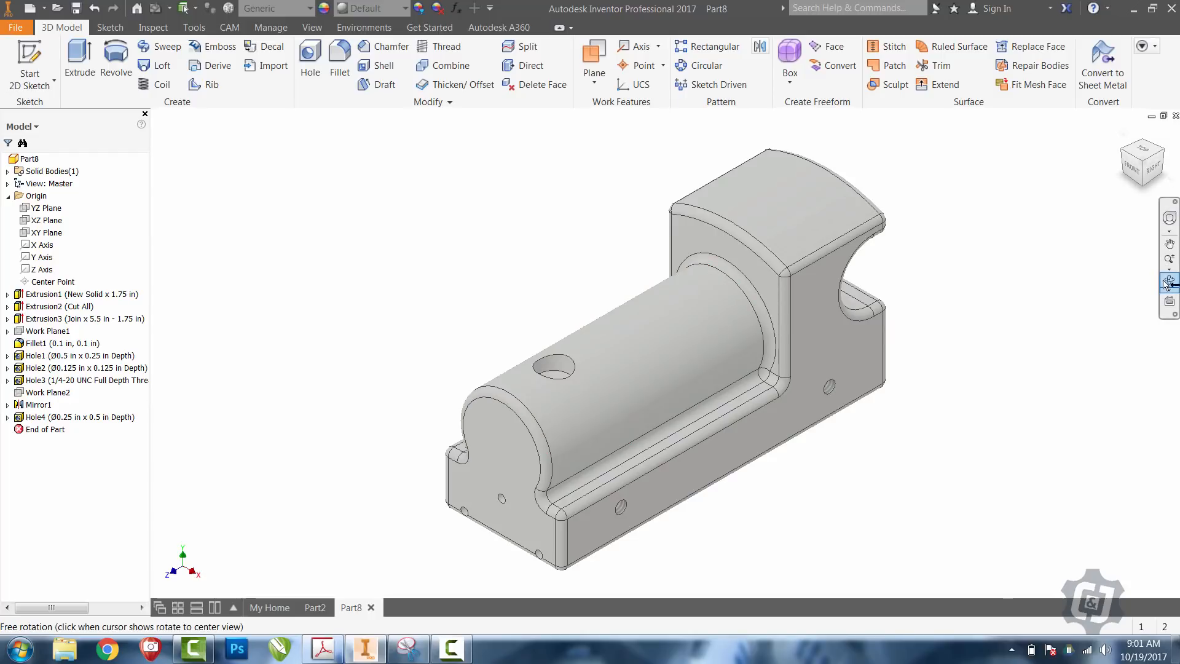
{"action": "left_click_drag", "start_coordinate": [754, 386], "coordinate": [904, 366]}
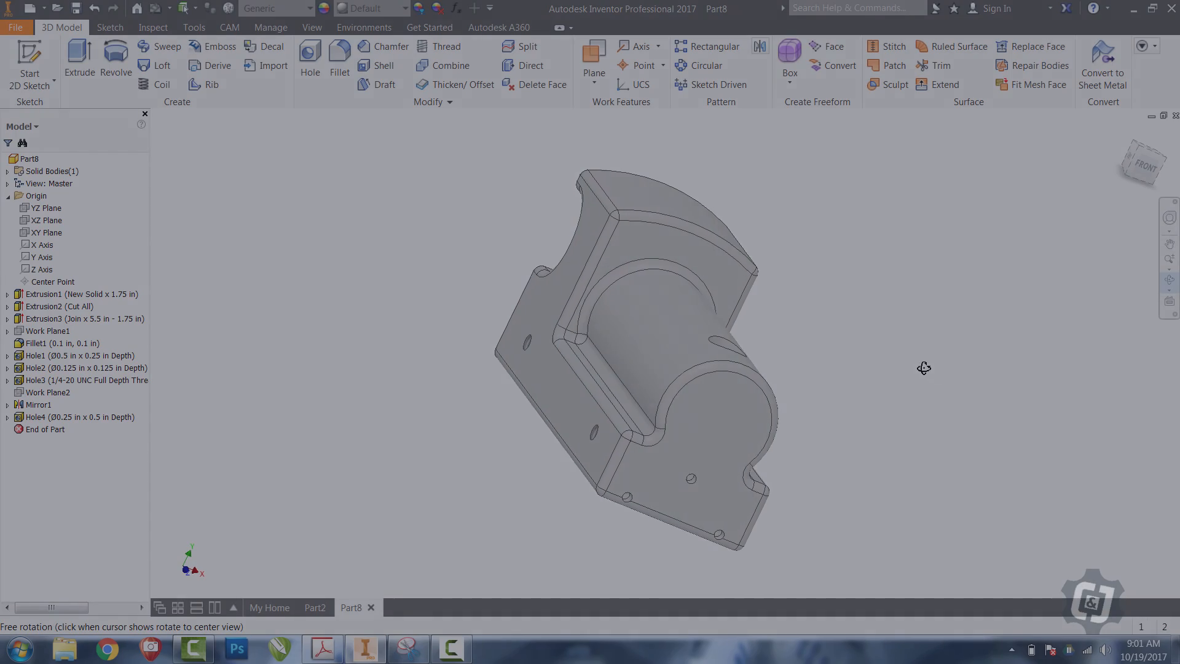